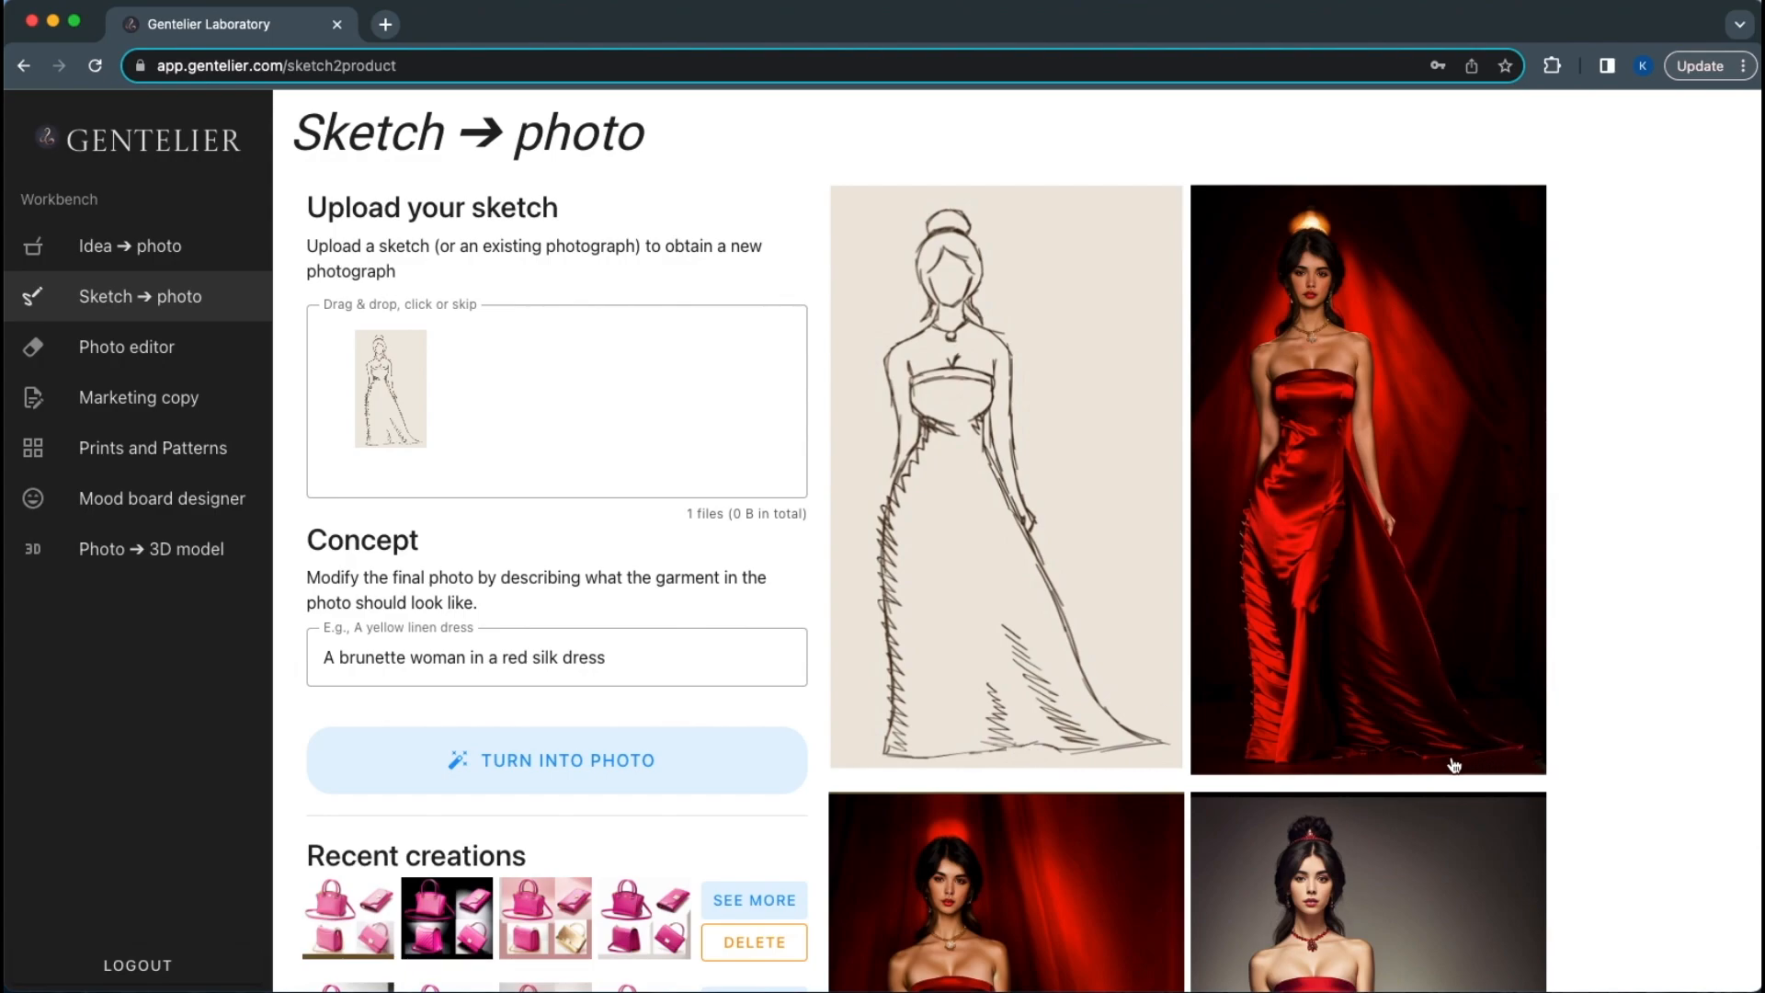
# Browse Recent creations and reload the saved red silk dress creation with its sketch and photos
pyautogui.scroll(-5, 1355, 753)
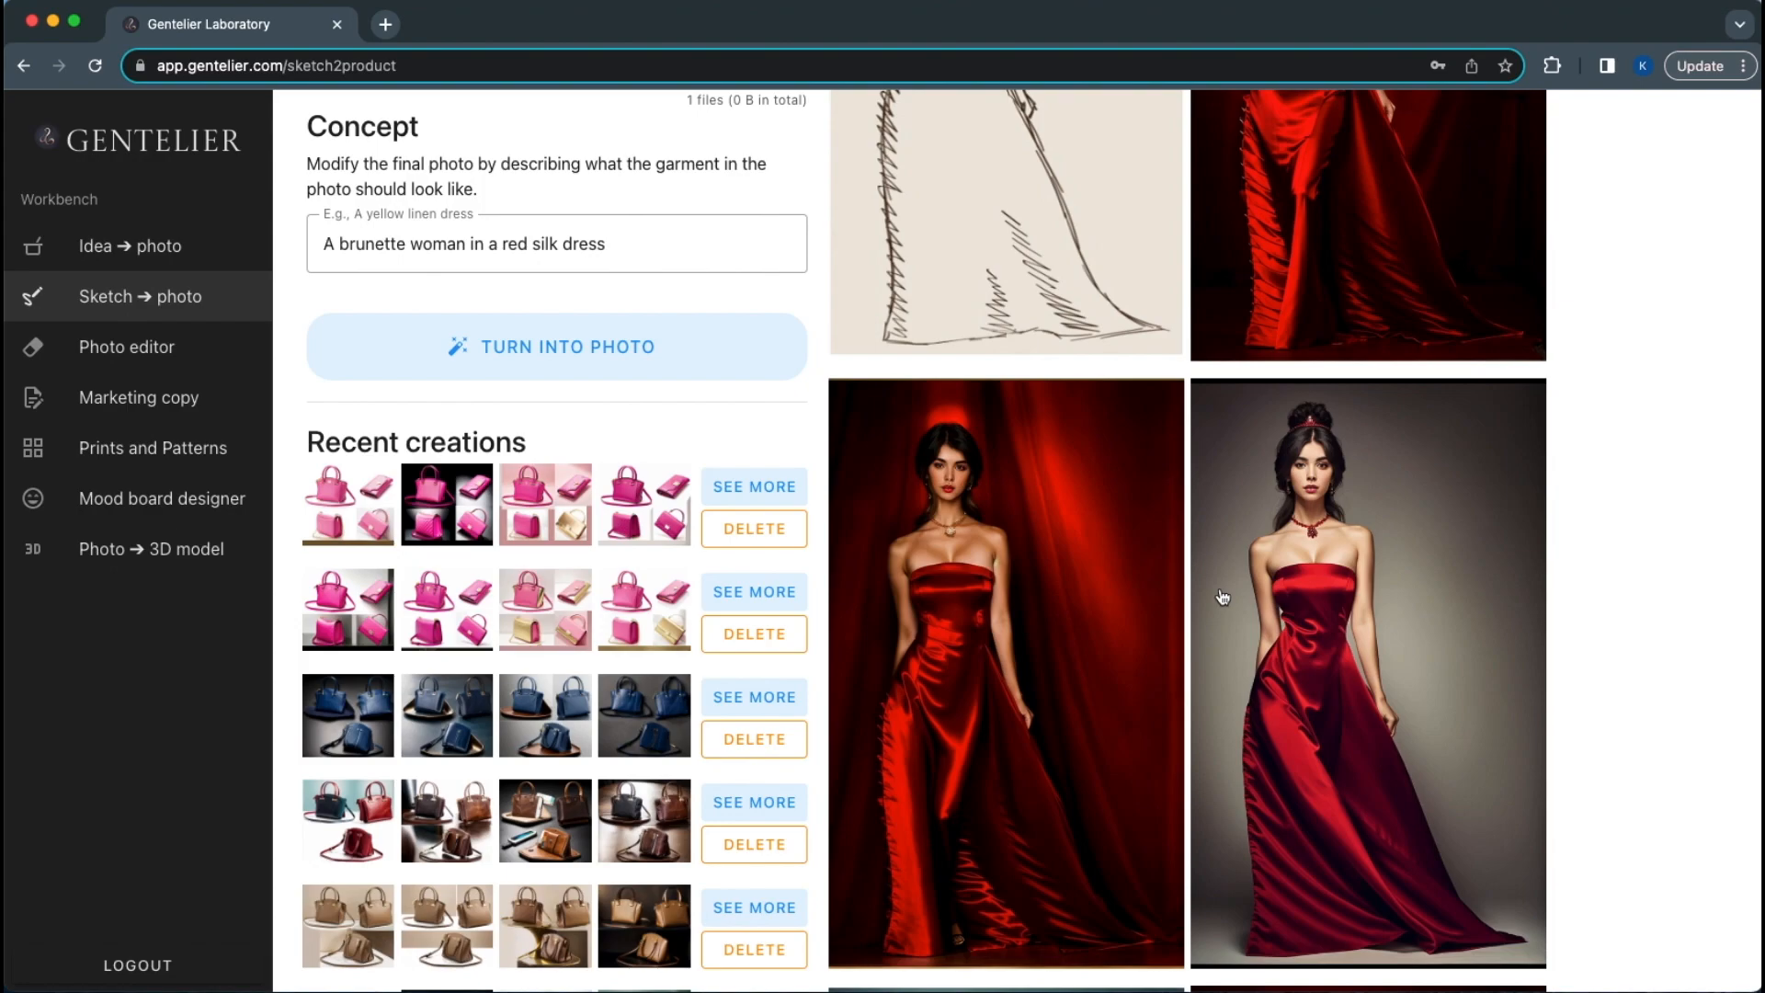
pyautogui.scroll(4, 1225, 593)
pyautogui.scroll(-5, 1223, 597)
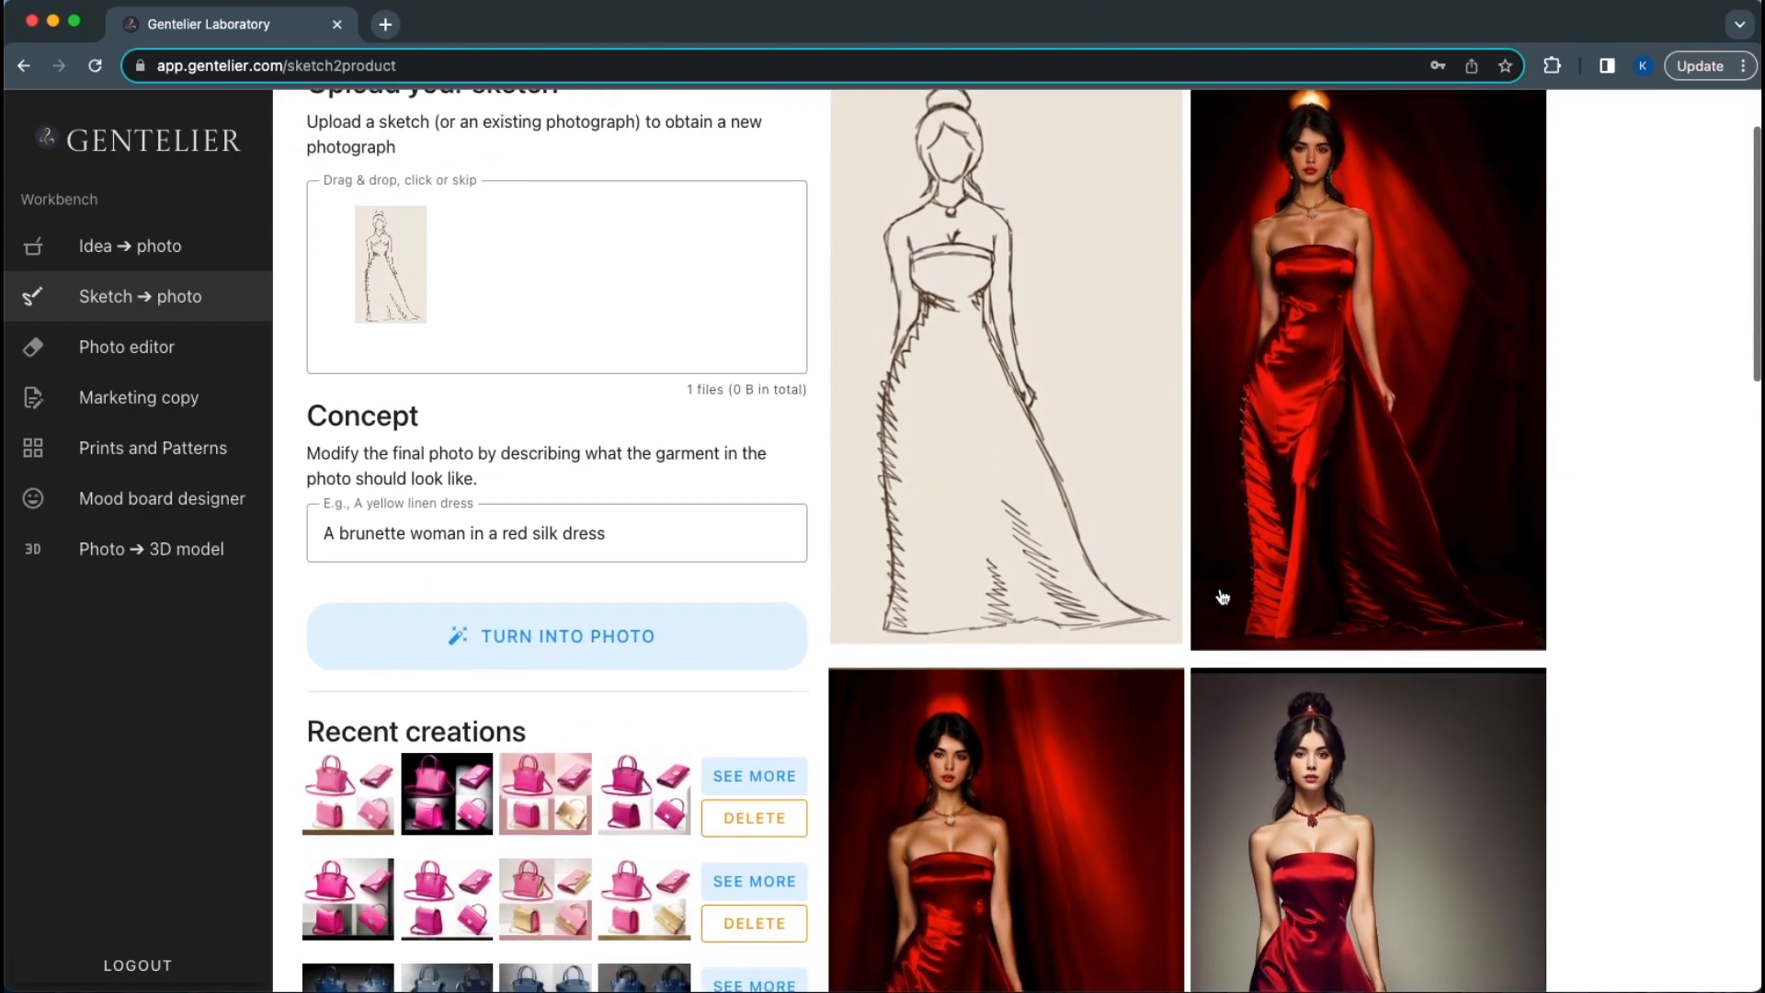
pyautogui.scroll(-5, 1222, 597)
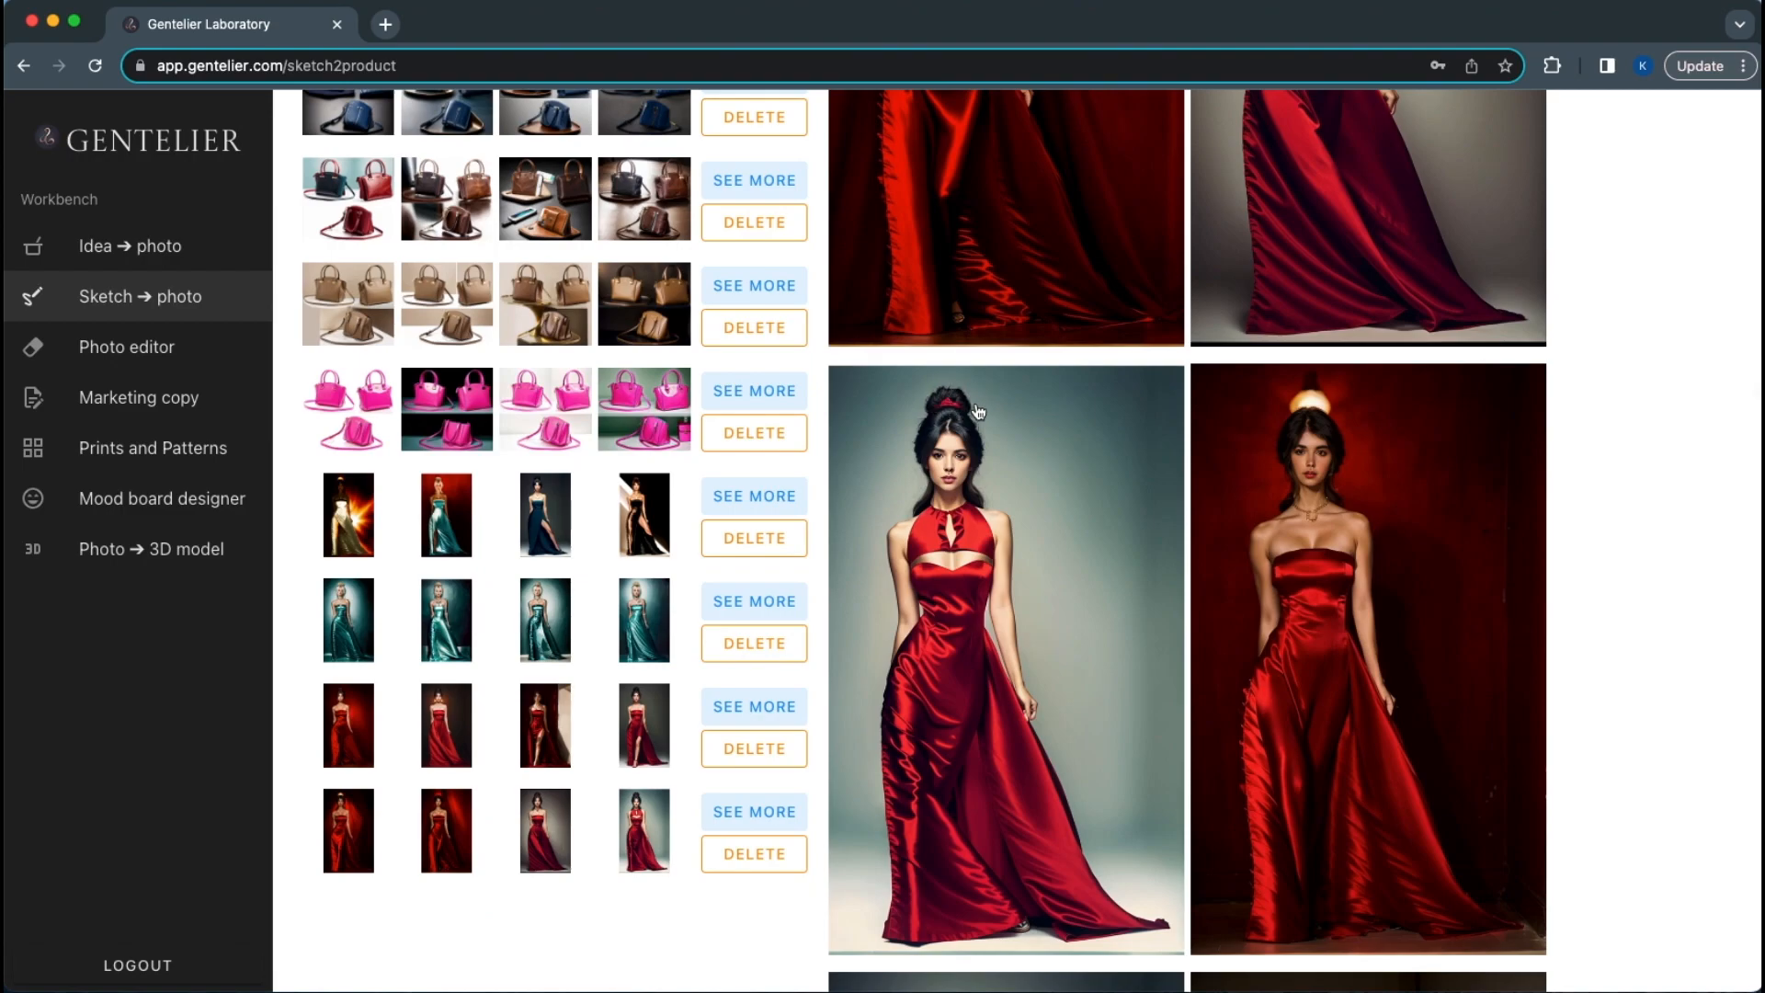
pyautogui.click(1321, 420)
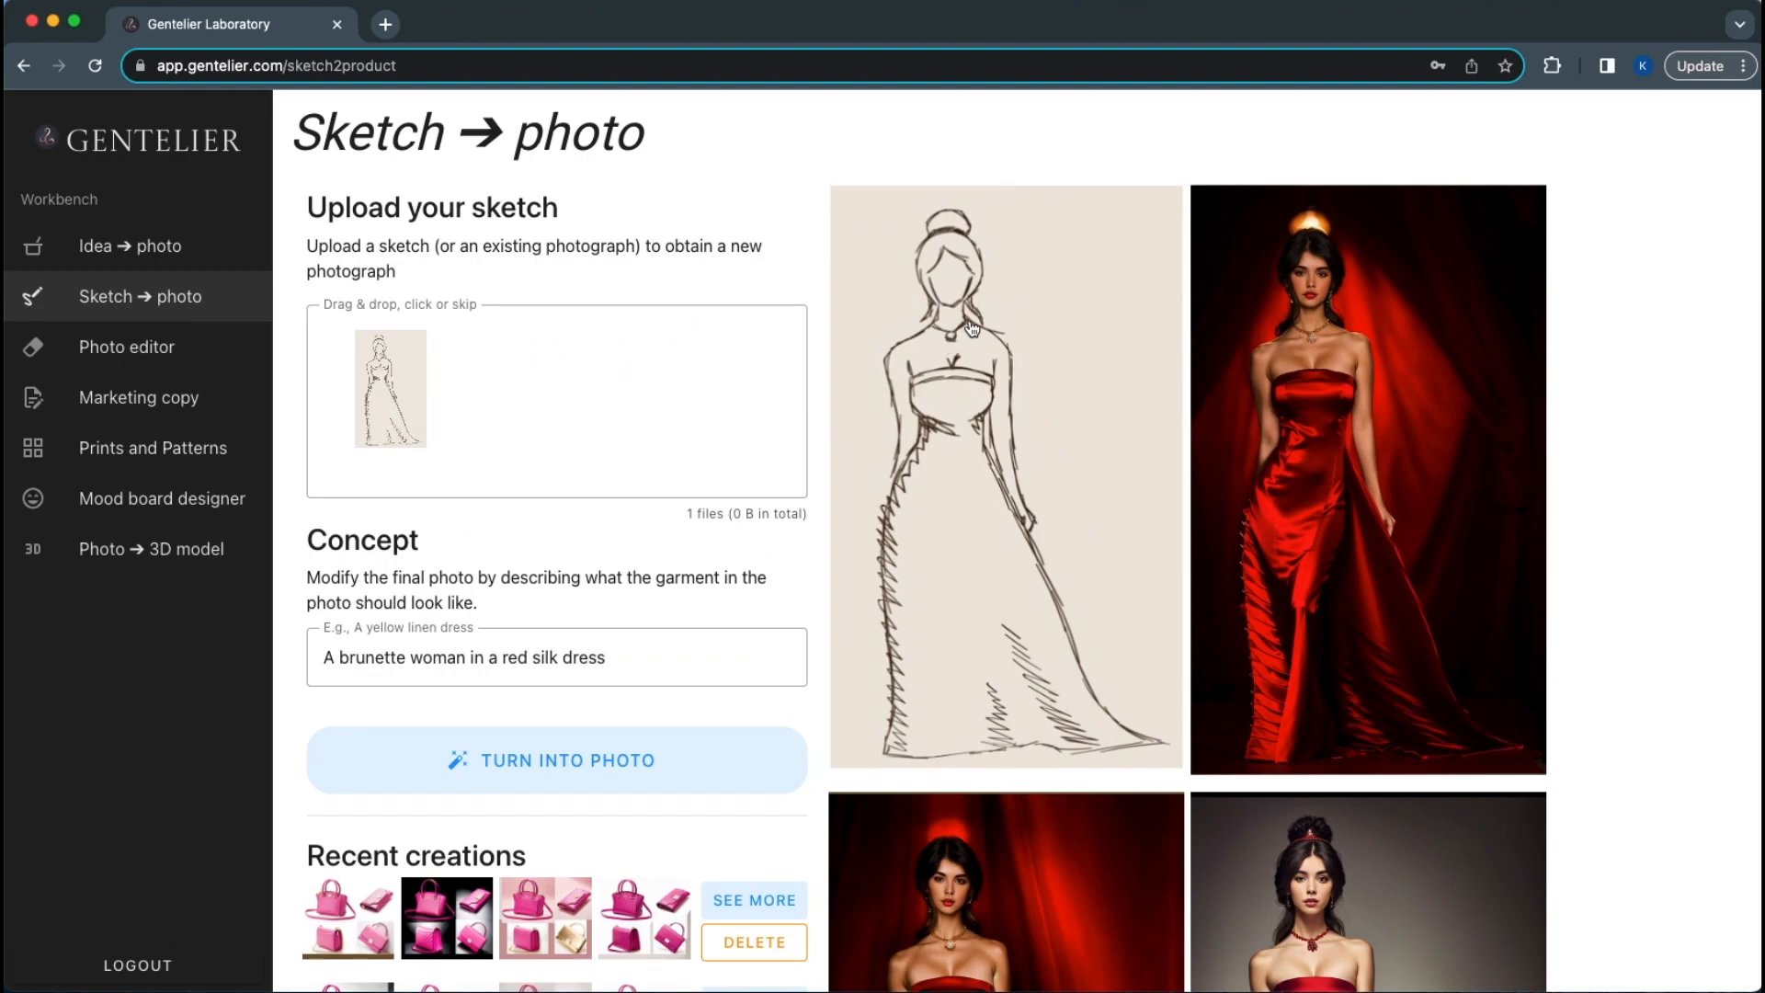
pyautogui.scroll(-10, 977, 433)
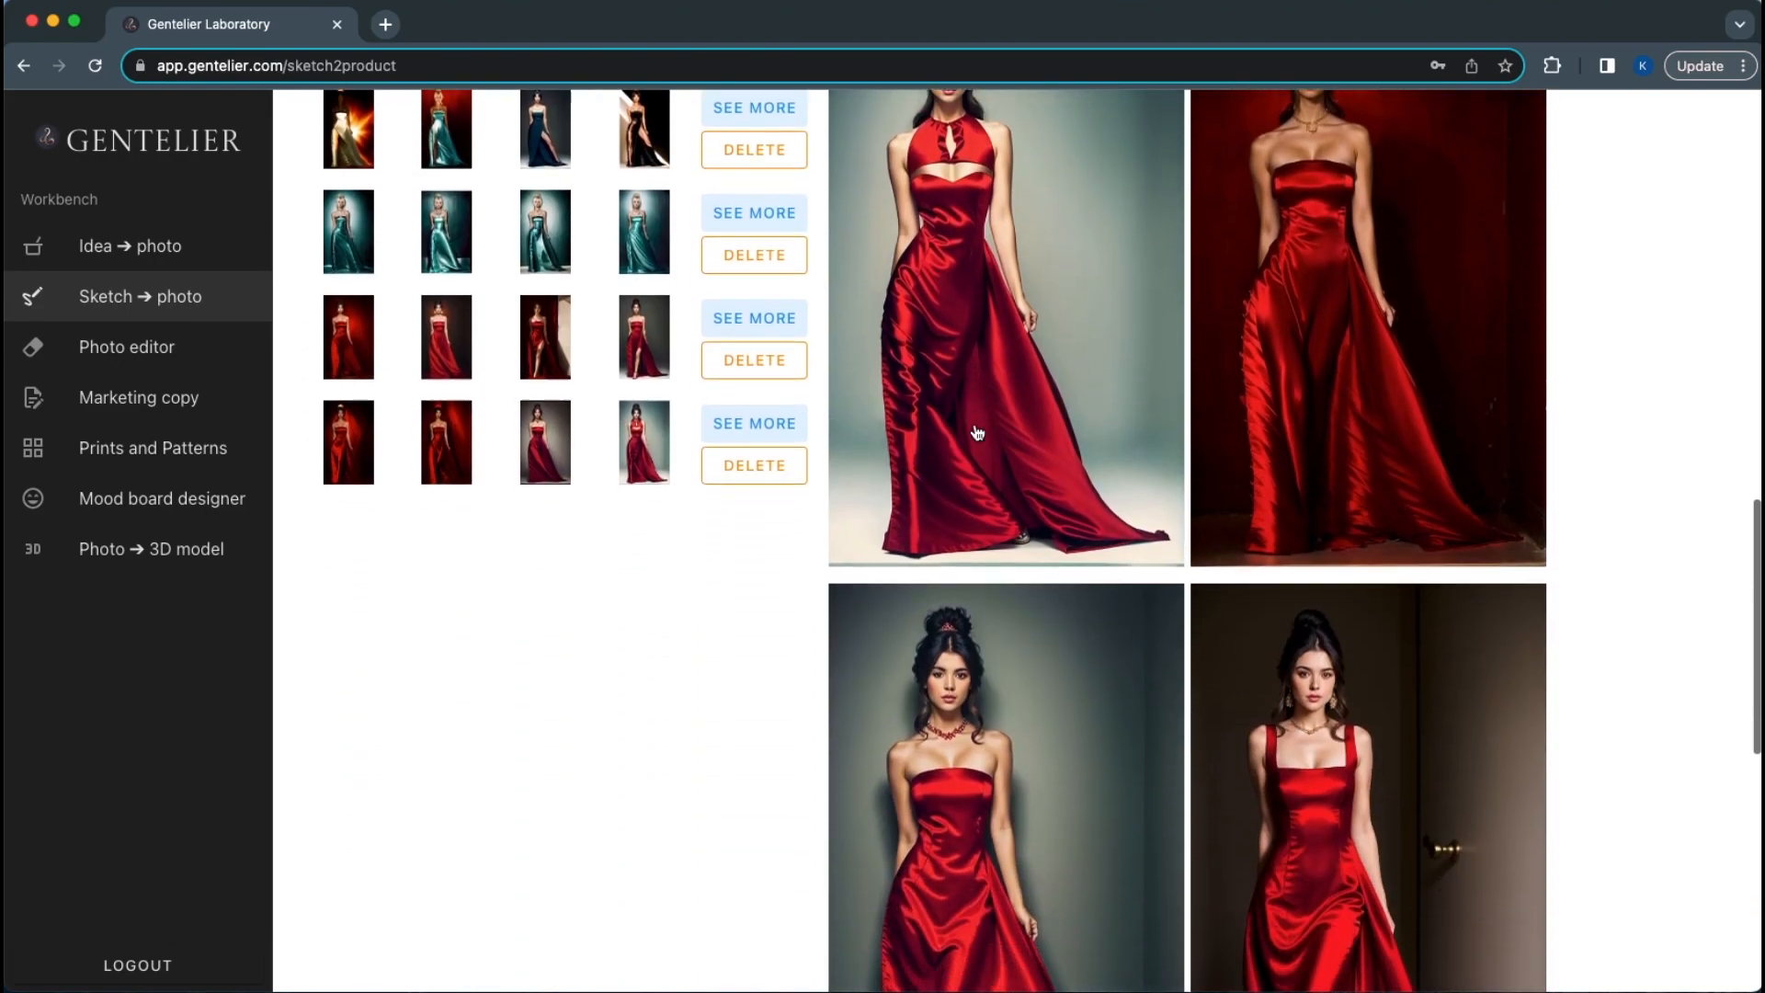
pyautogui.scroll(2, 977, 433)
pyautogui.scroll(1, 977, 433)
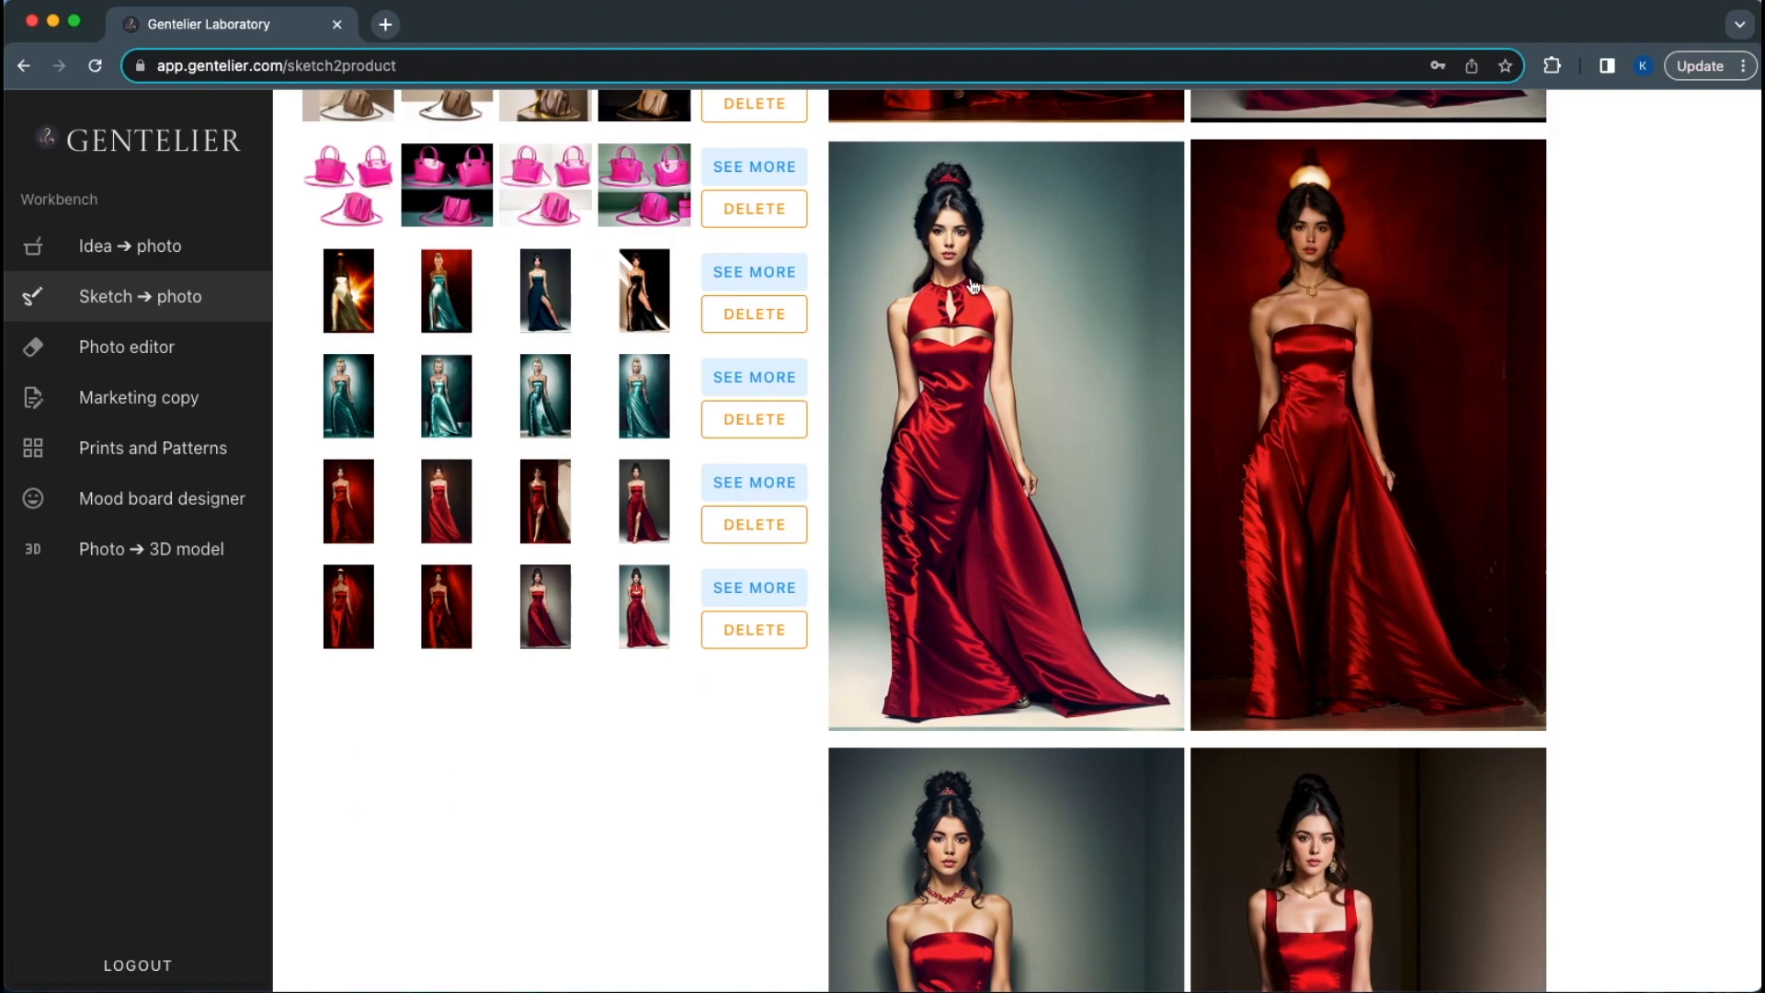
pyautogui.scroll(2, 960, 294)
pyautogui.scroll(10, 772, 556)
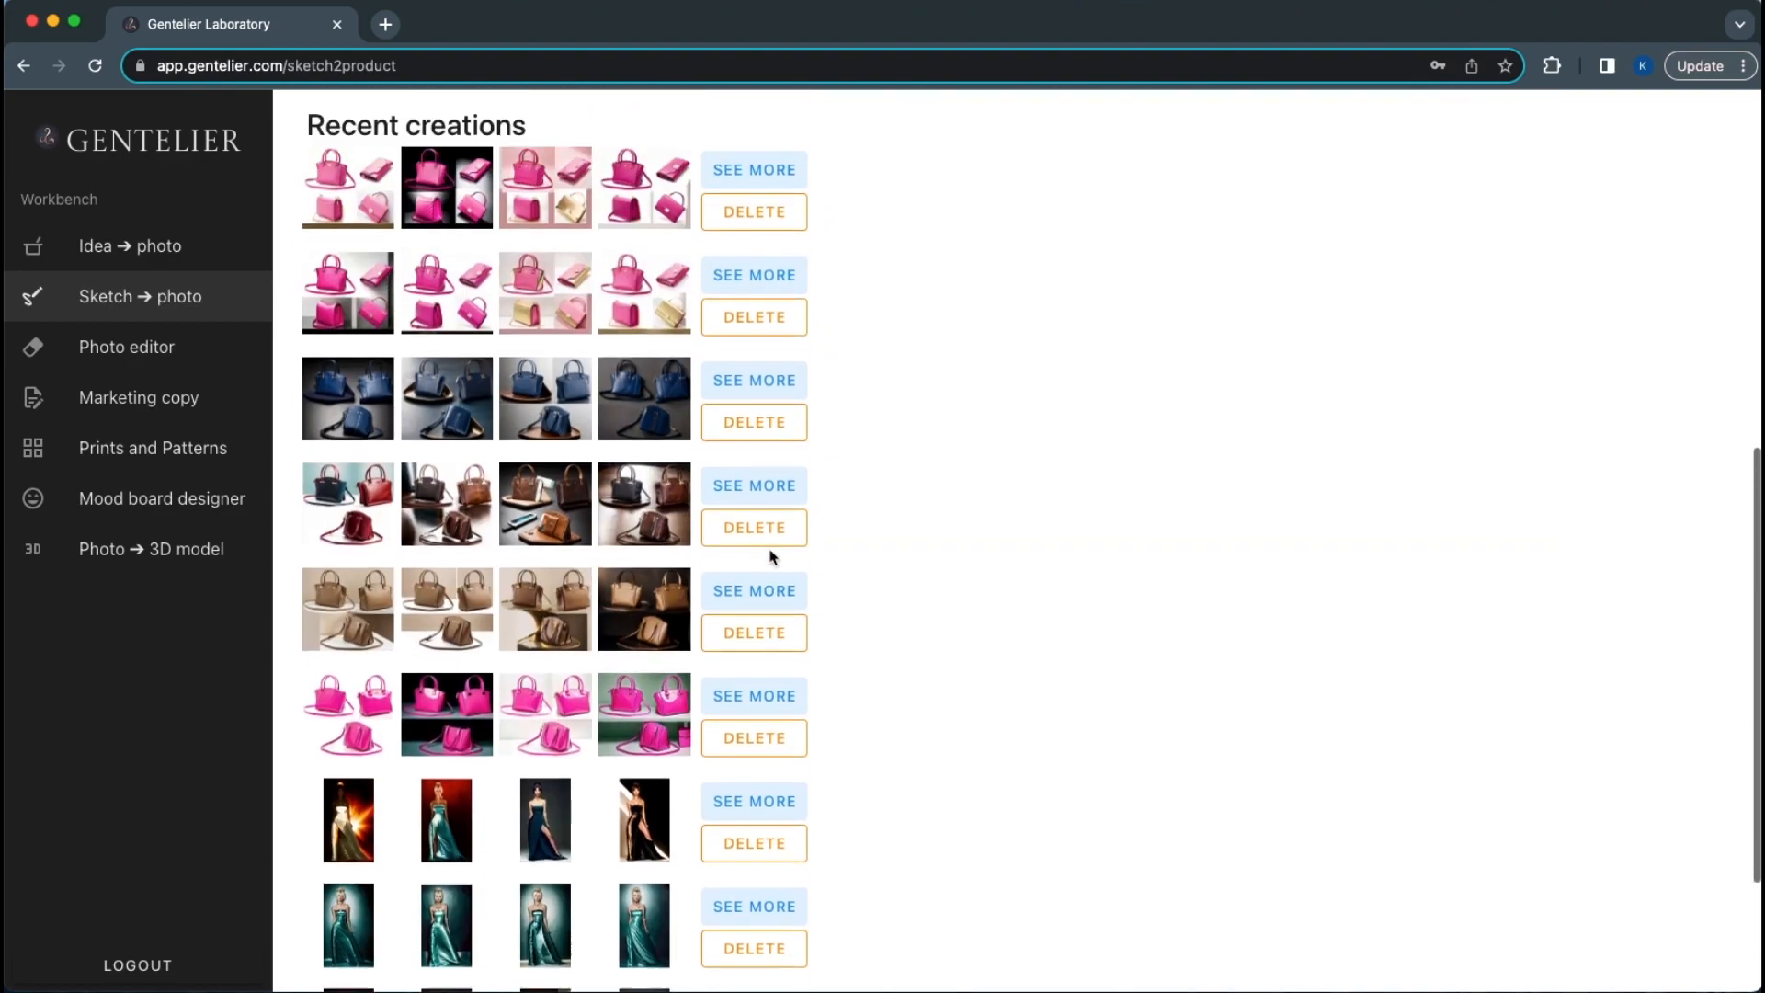
pyautogui.tripleClick(530, 659)
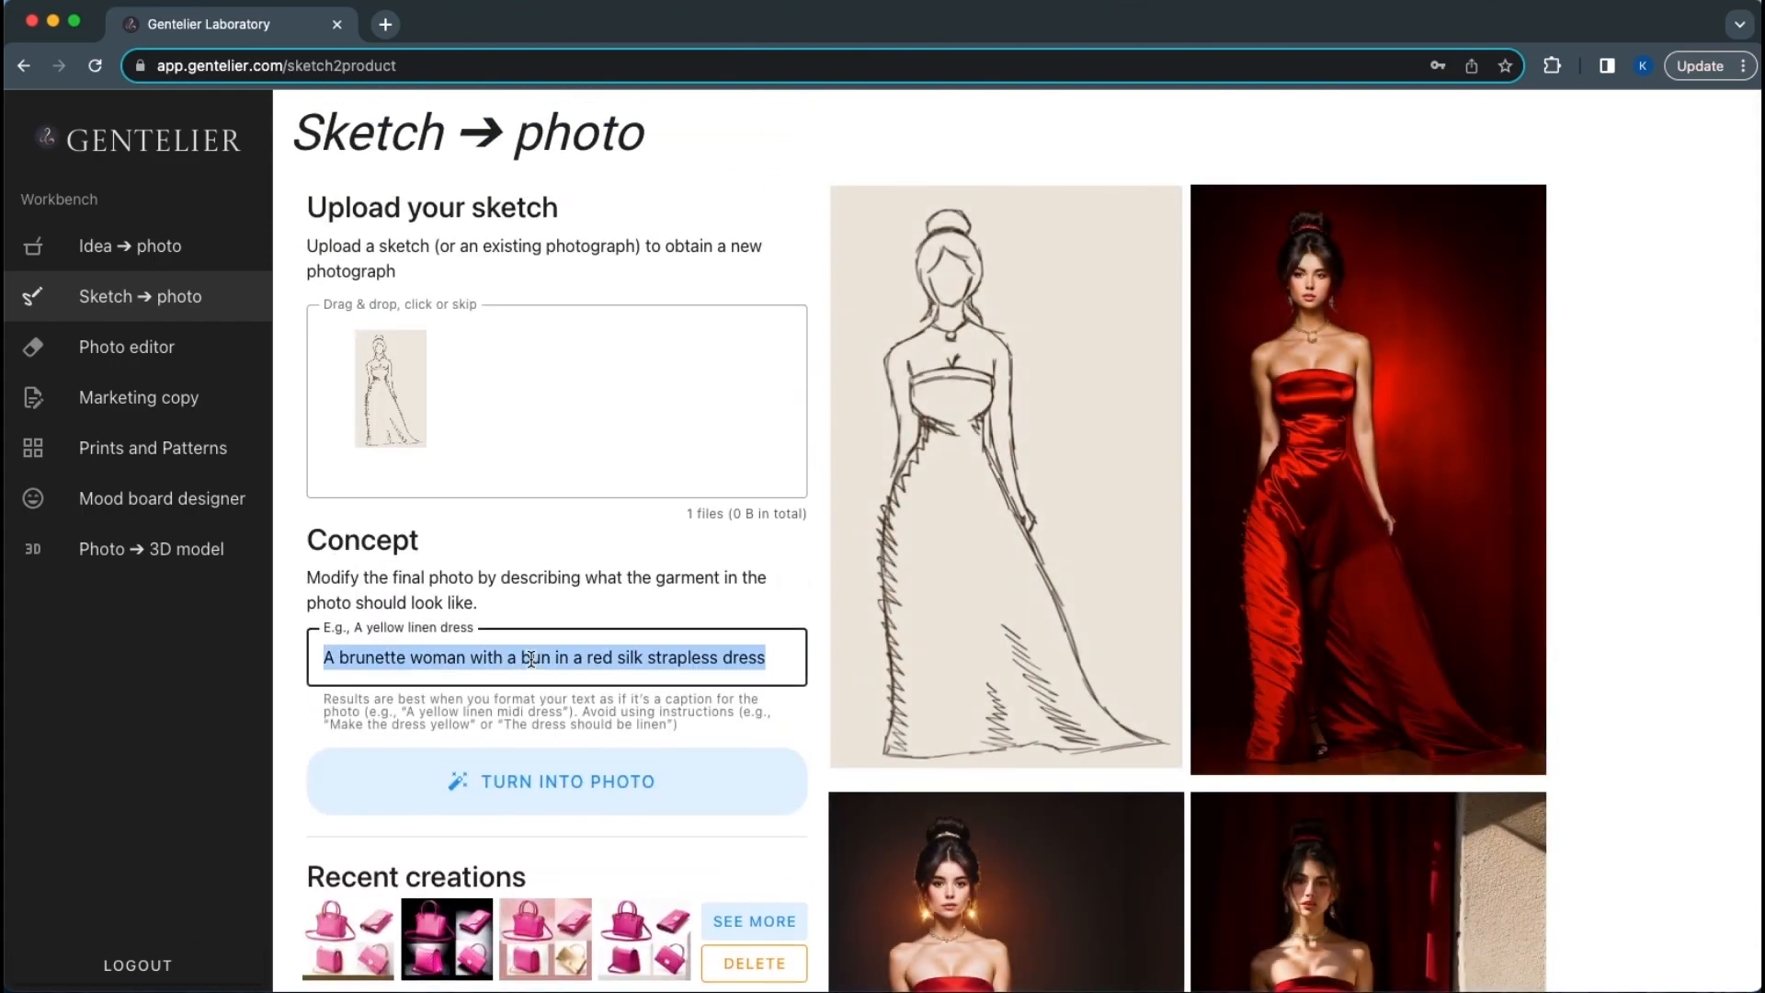
pyautogui.click(469, 658)
pyautogui.moveTo(470, 659); pyautogui.dragTo(541, 660)
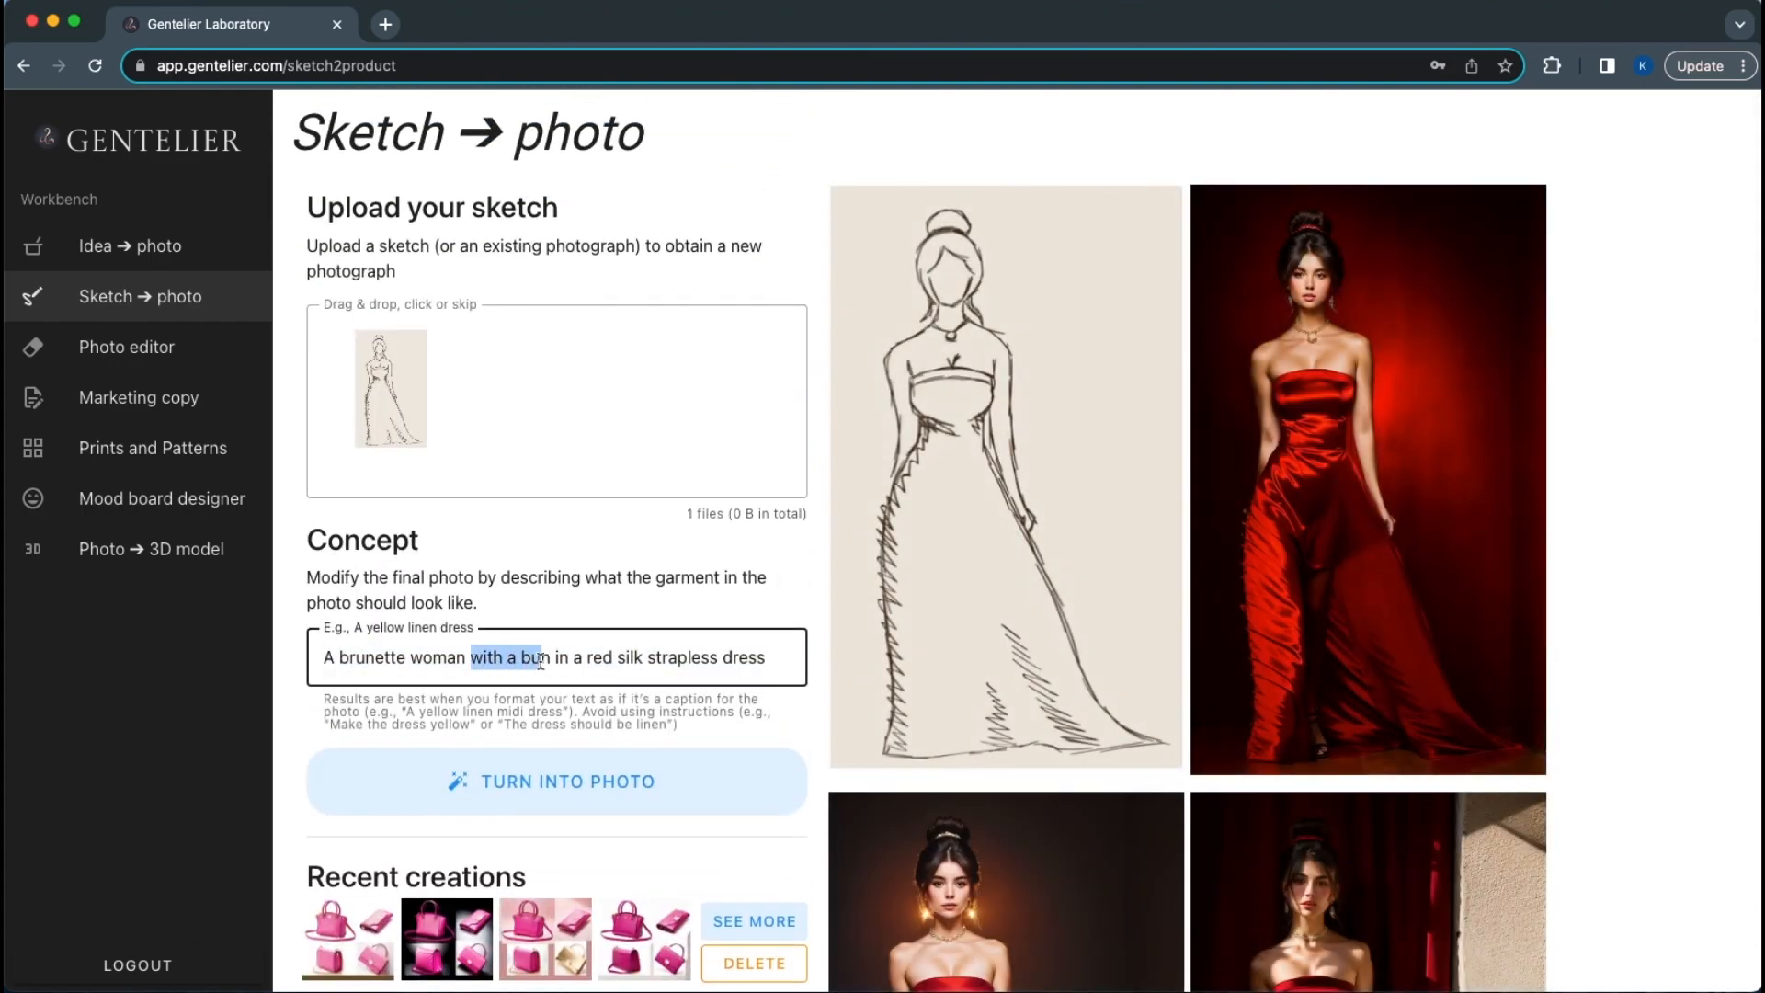
pyautogui.doubleClick(685, 658)
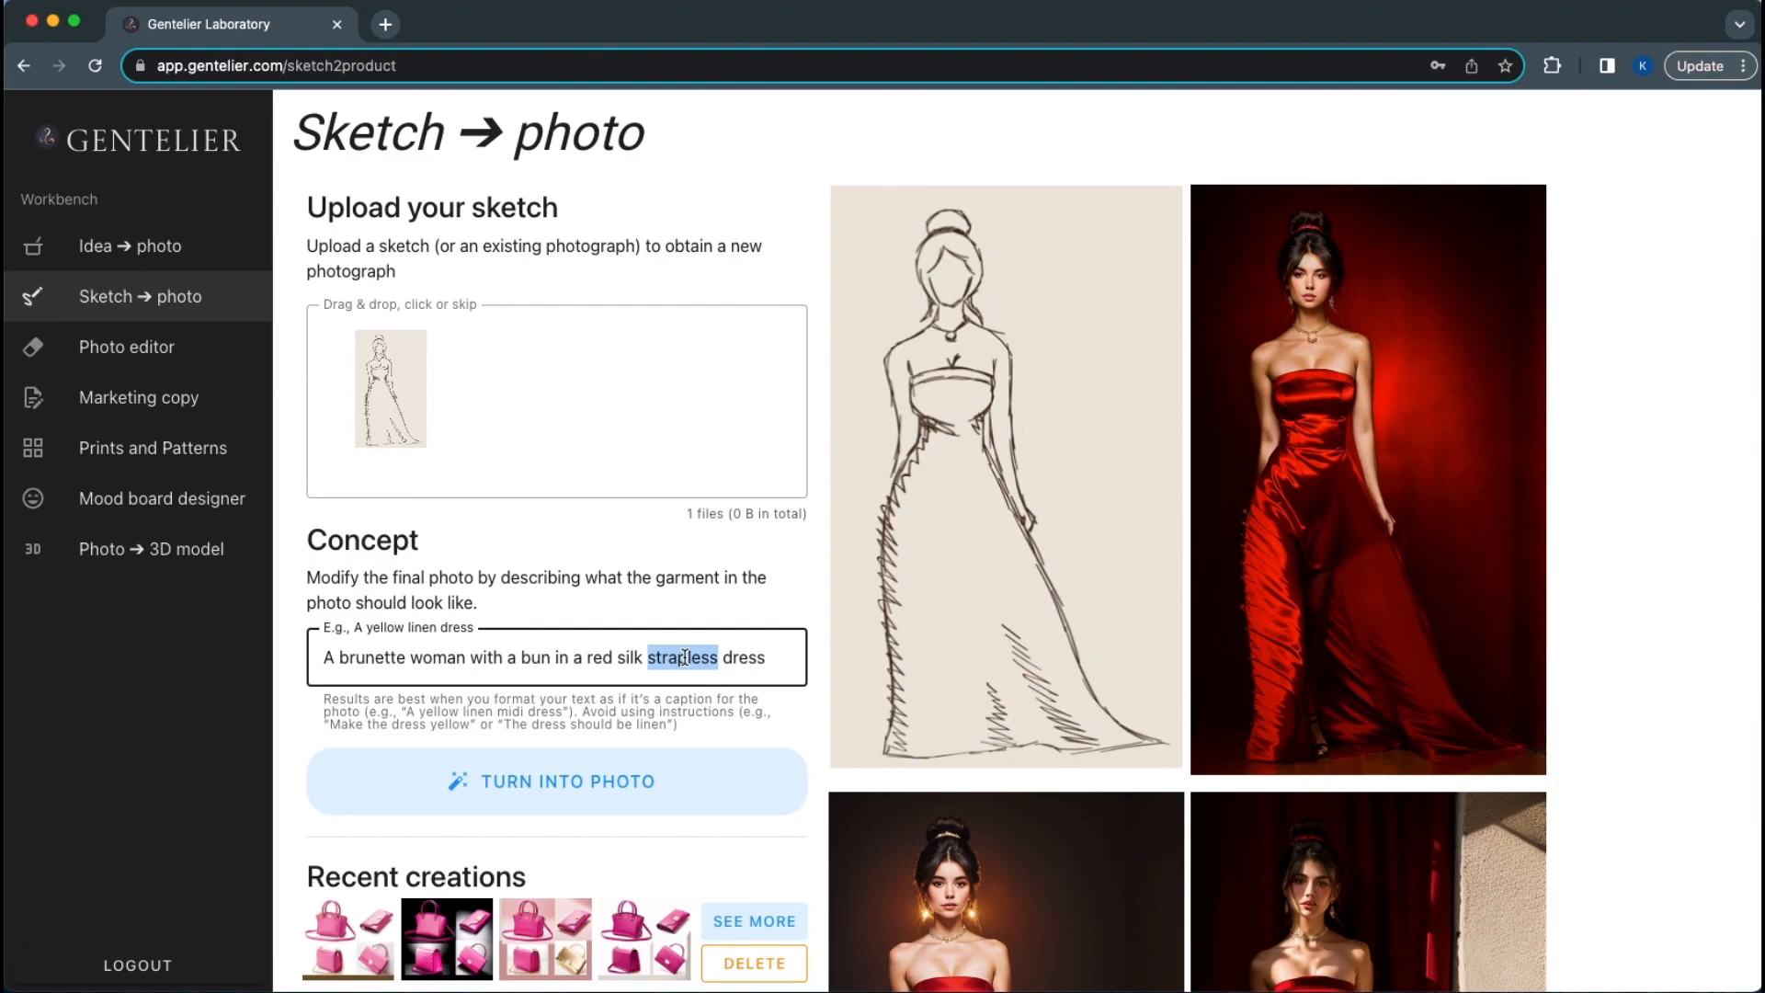
pyautogui.click(685, 658)
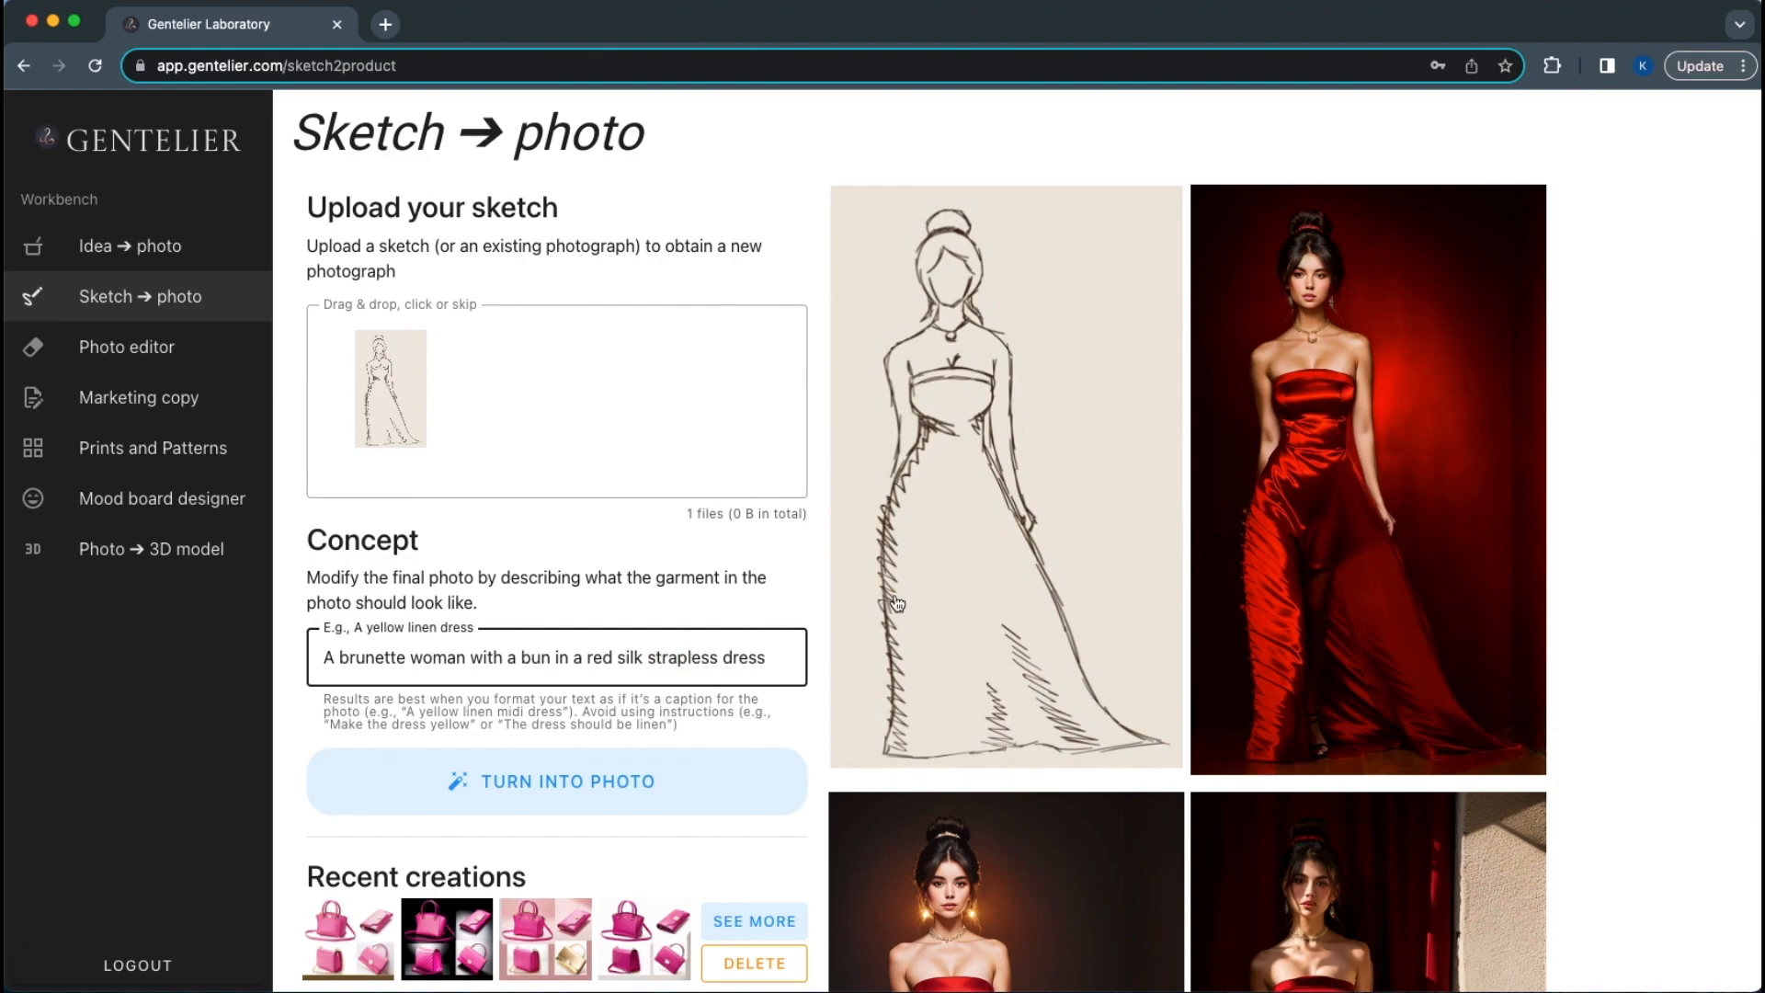
pyautogui.scroll(-5, 897, 604)
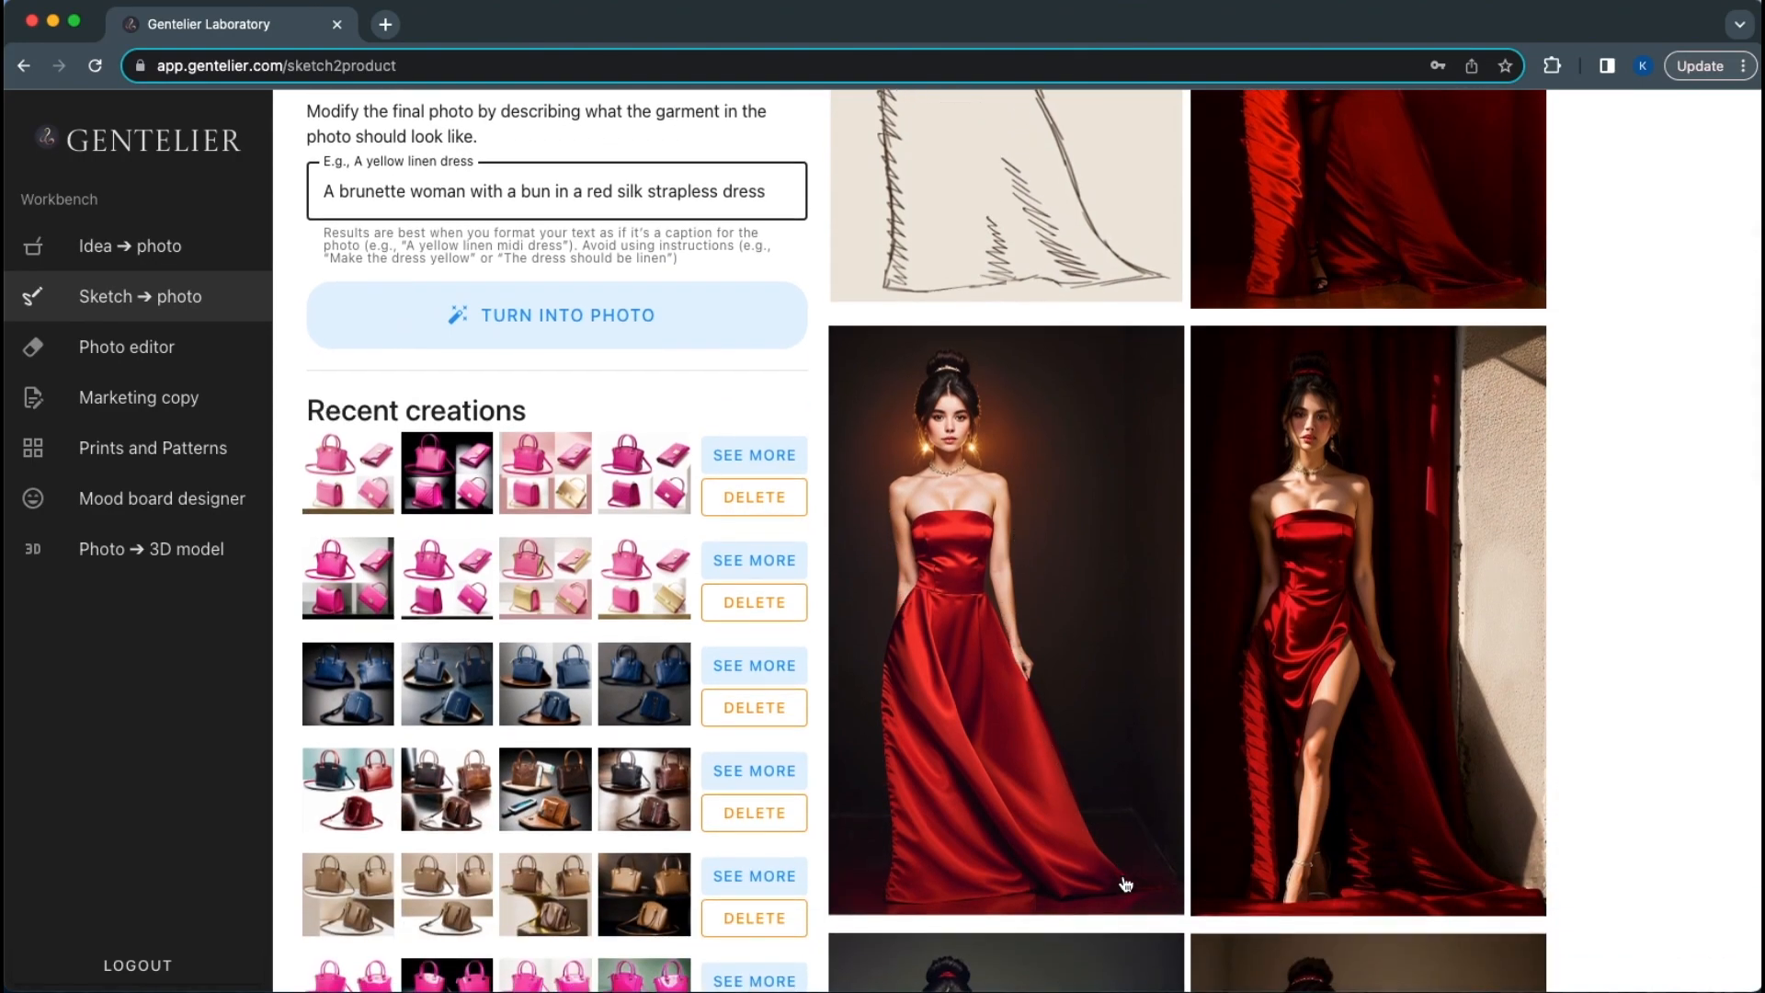
pyautogui.scroll(-1, 981, 884)
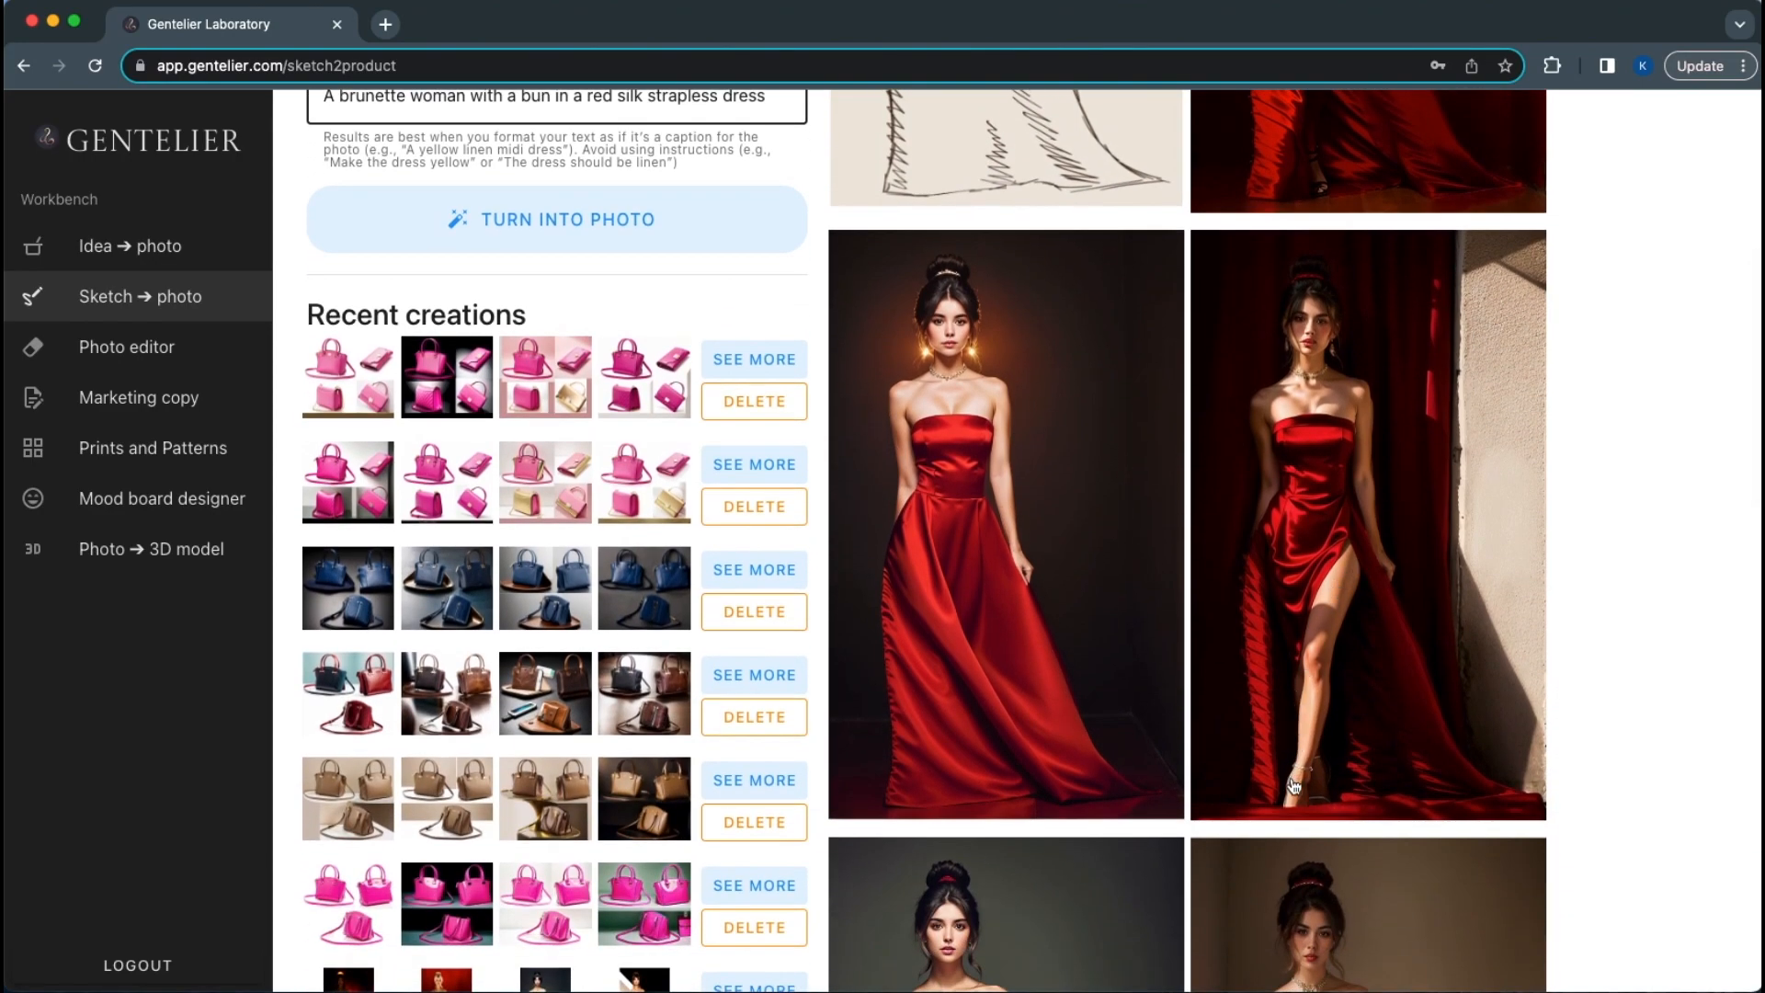
pyautogui.click(1232, 579)
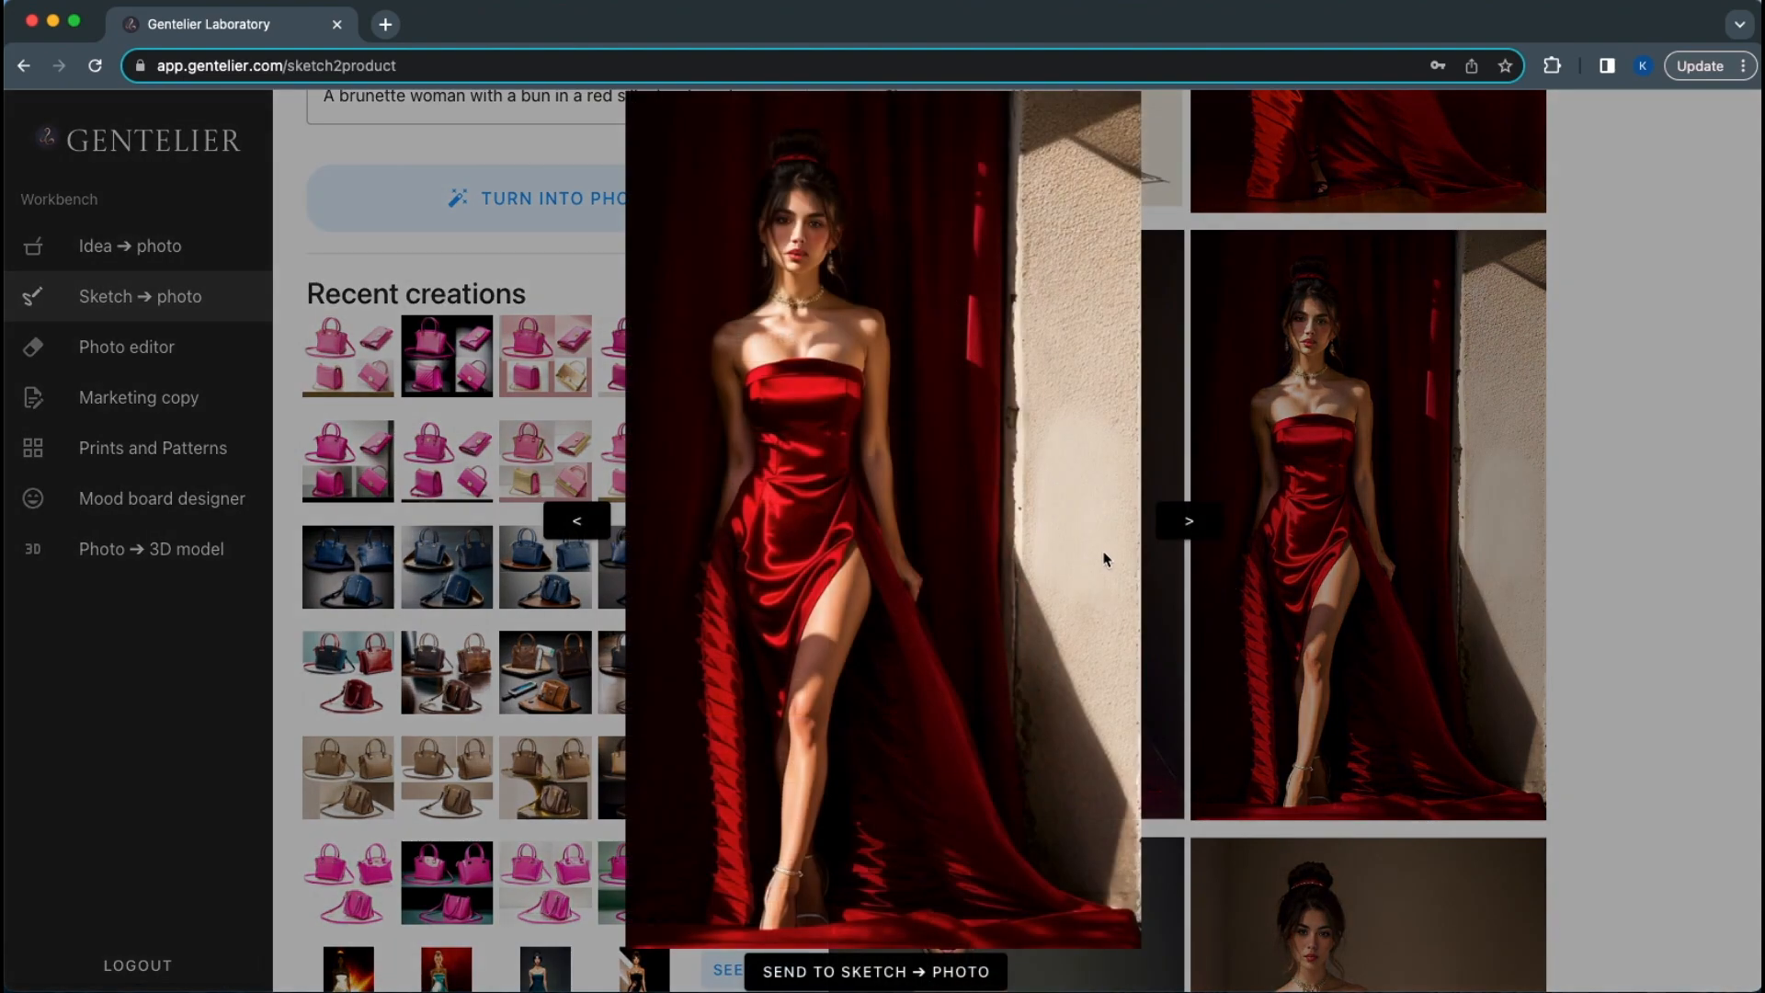
pyautogui.click(1185, 526)
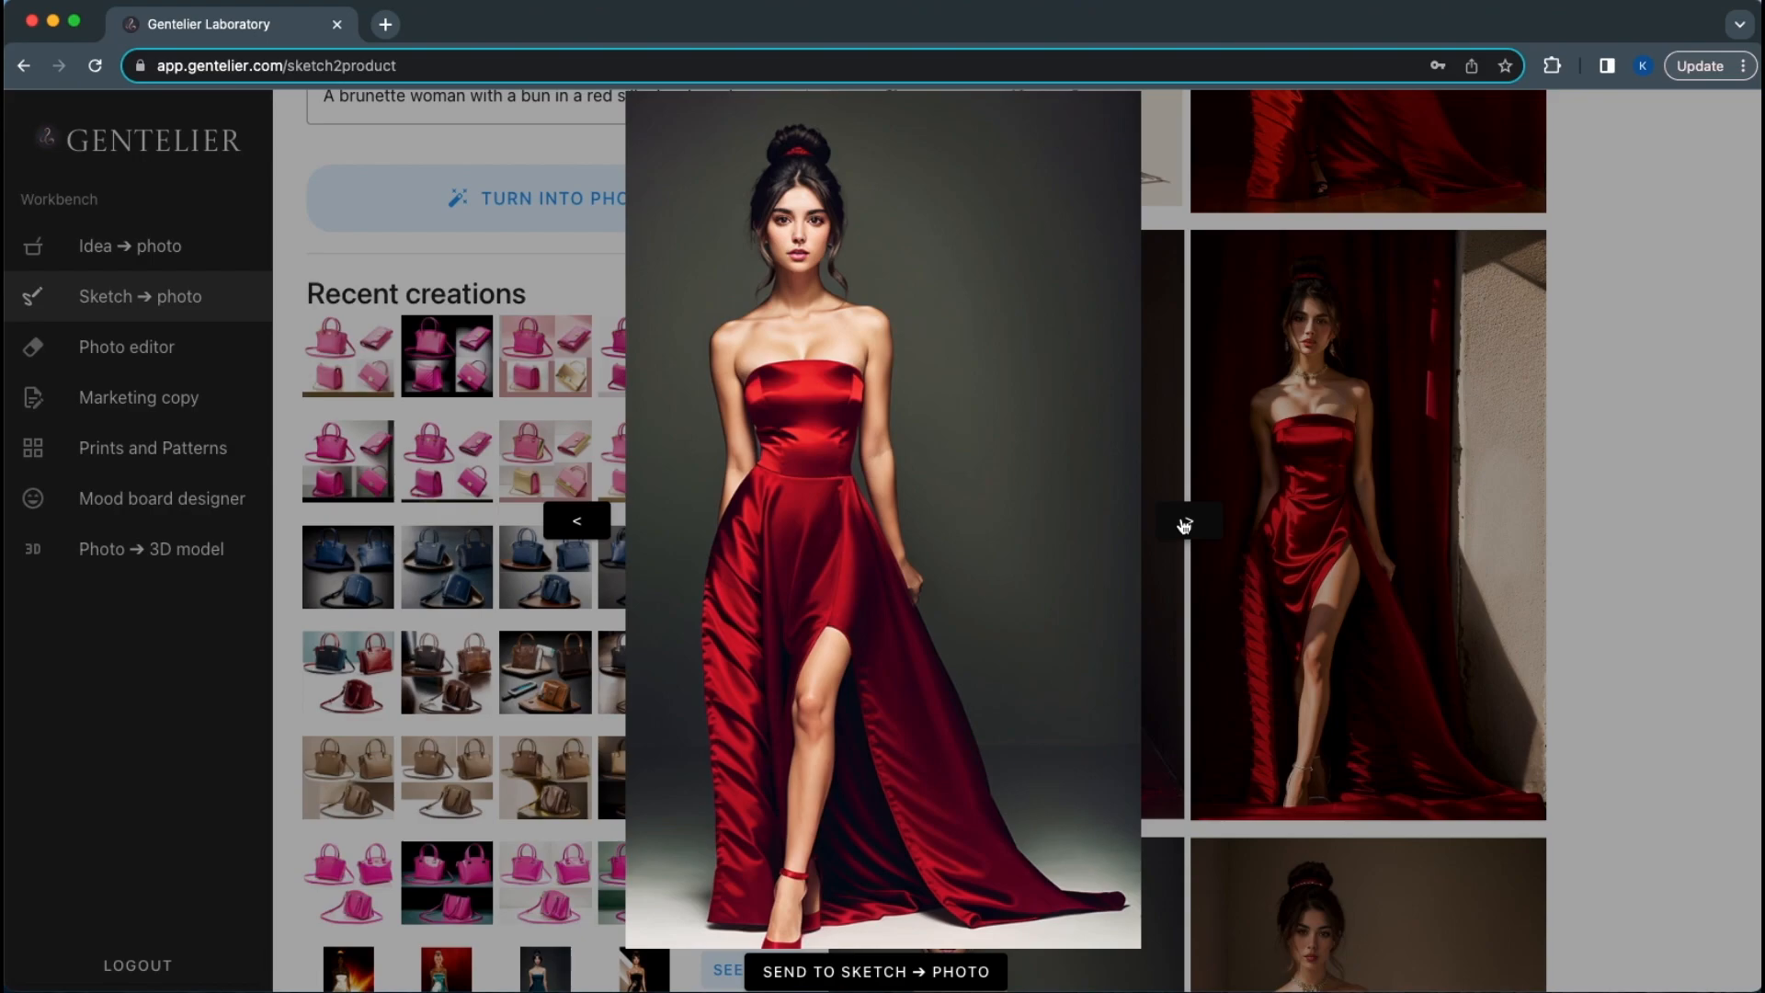
pyautogui.click(1599, 430)
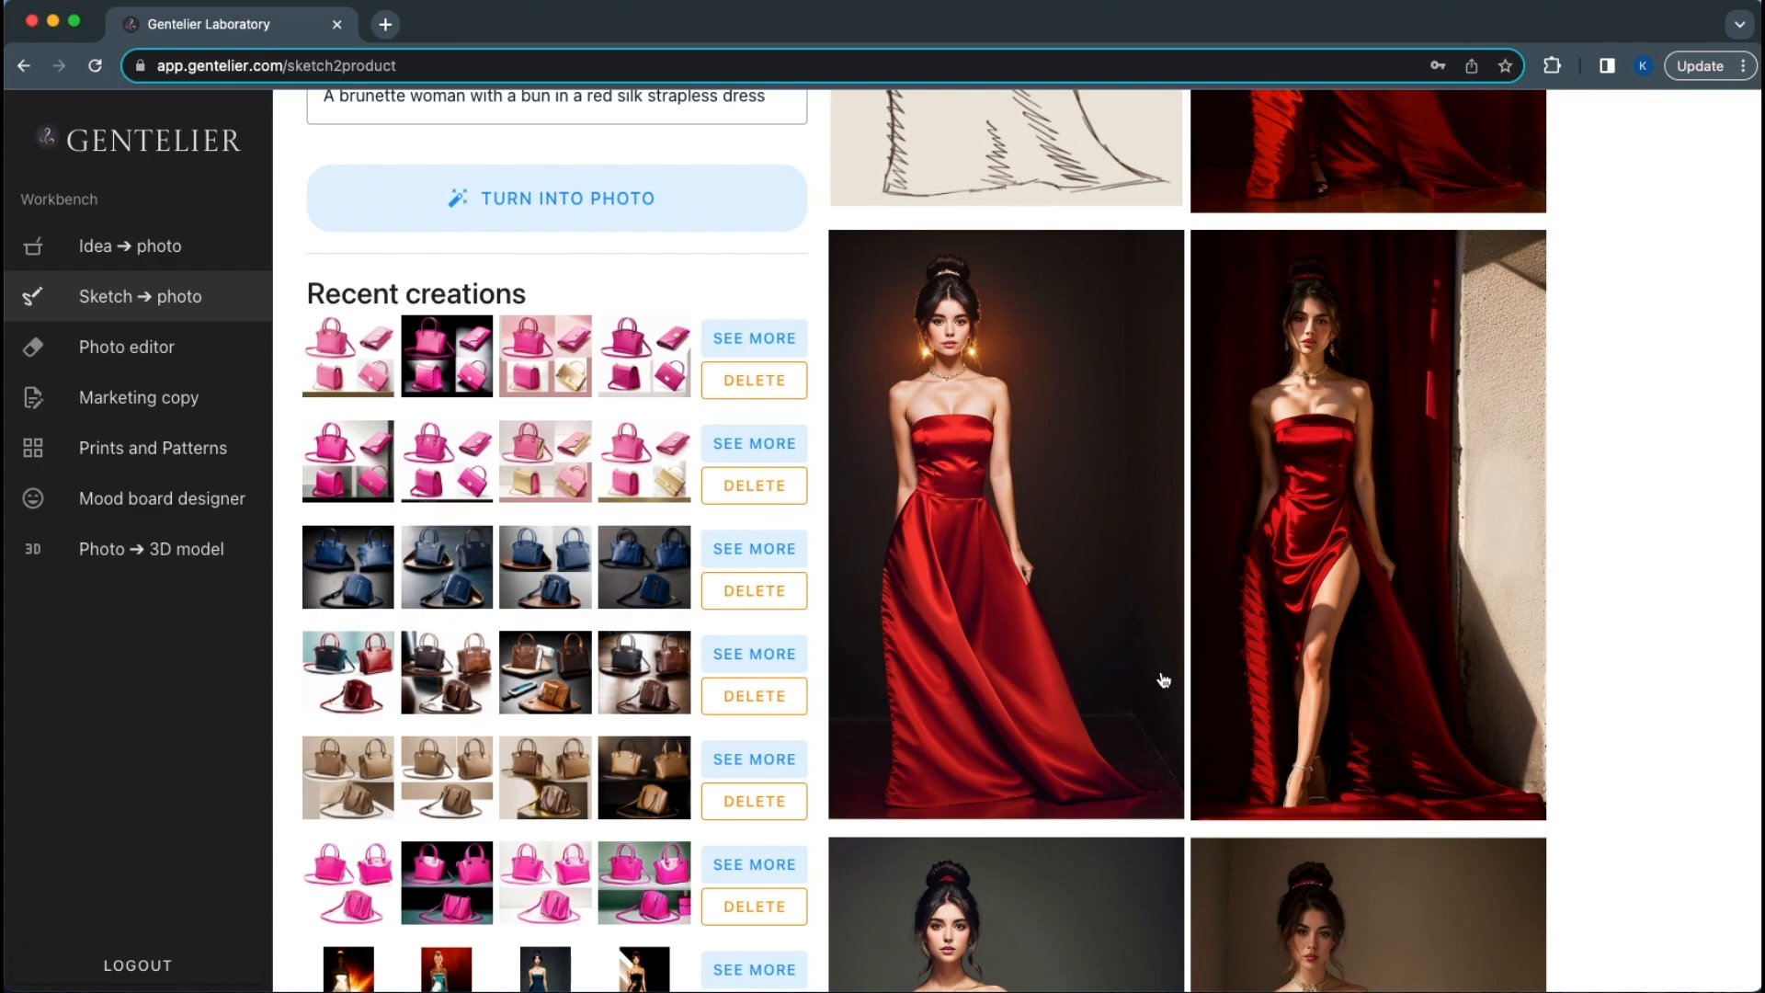
pyautogui.scroll(-7, 1163, 680)
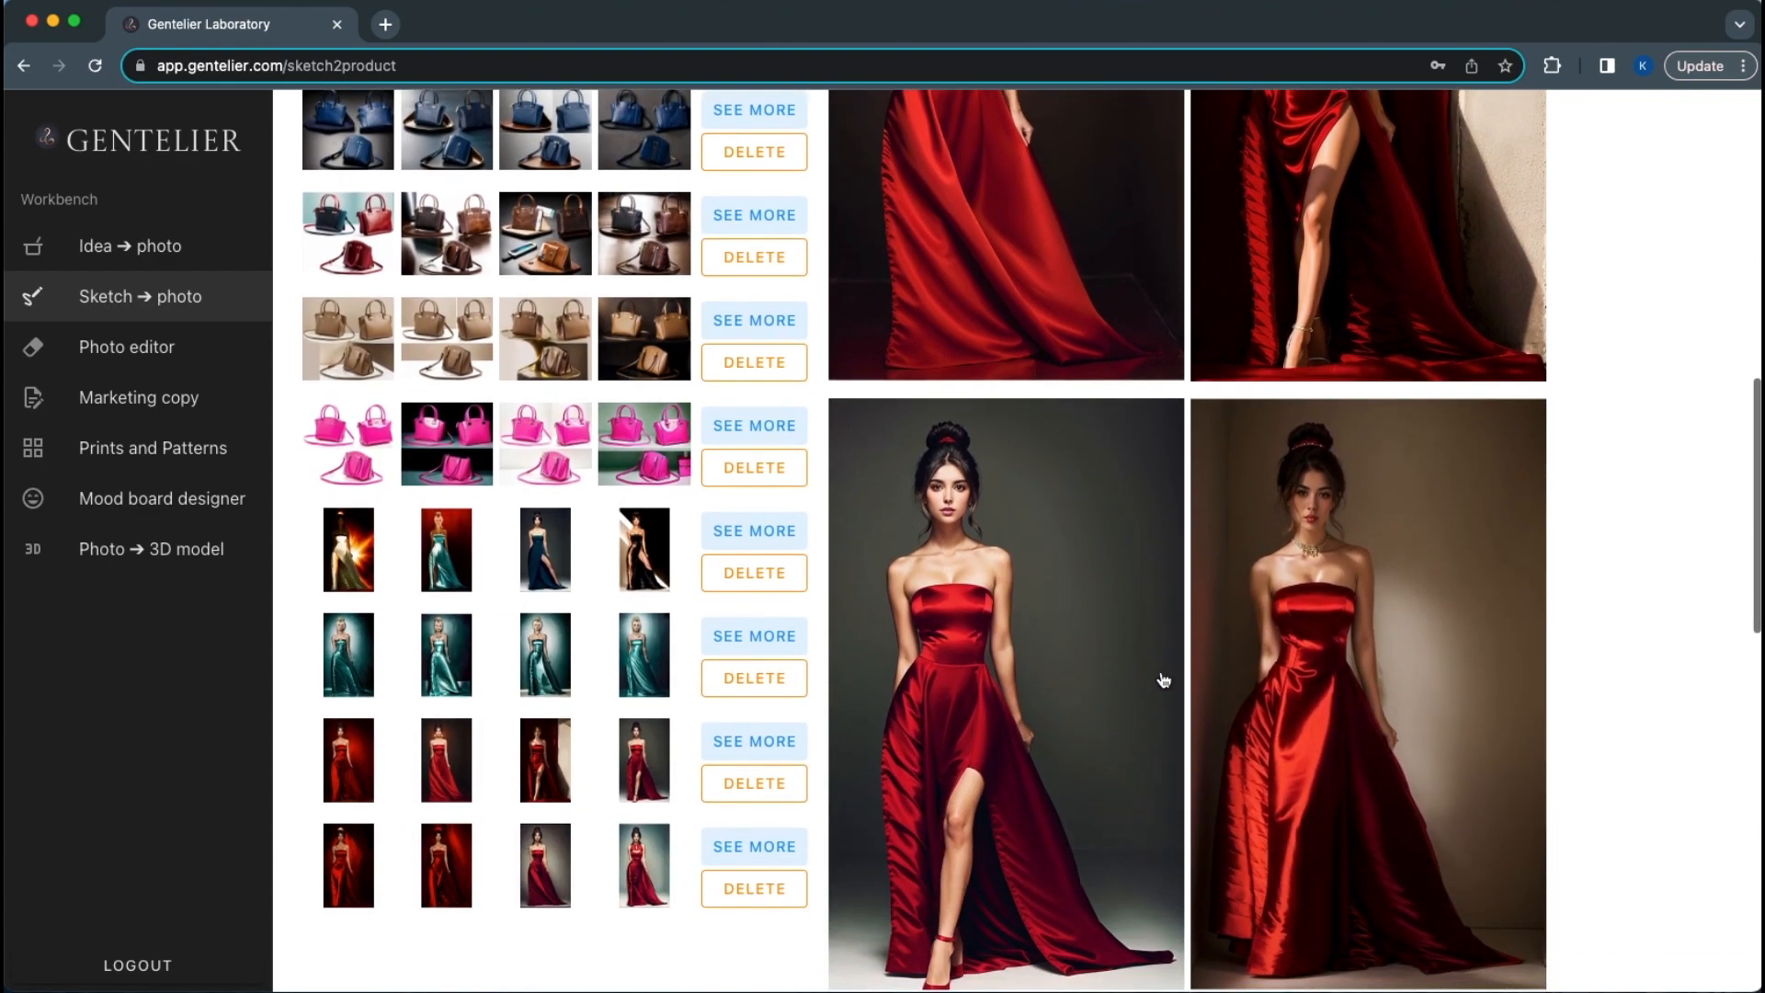
pyautogui.scroll(6, 1163, 680)
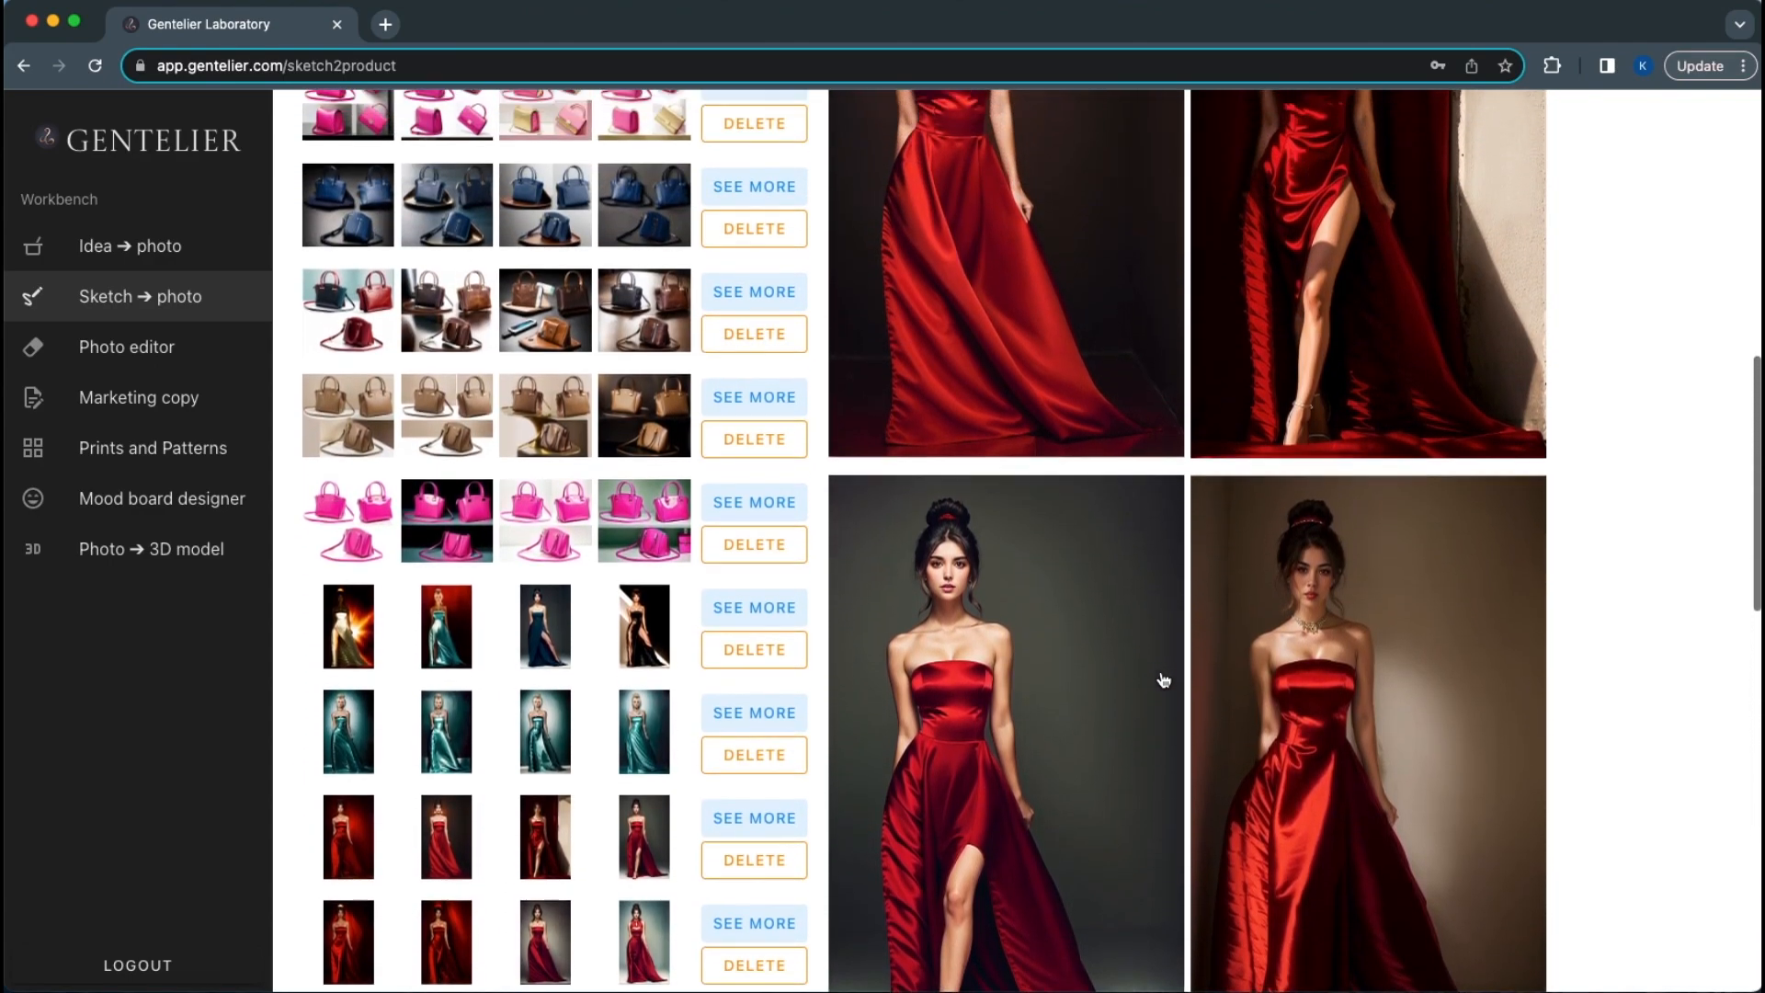
pyautogui.scroll(6, 1162, 680)
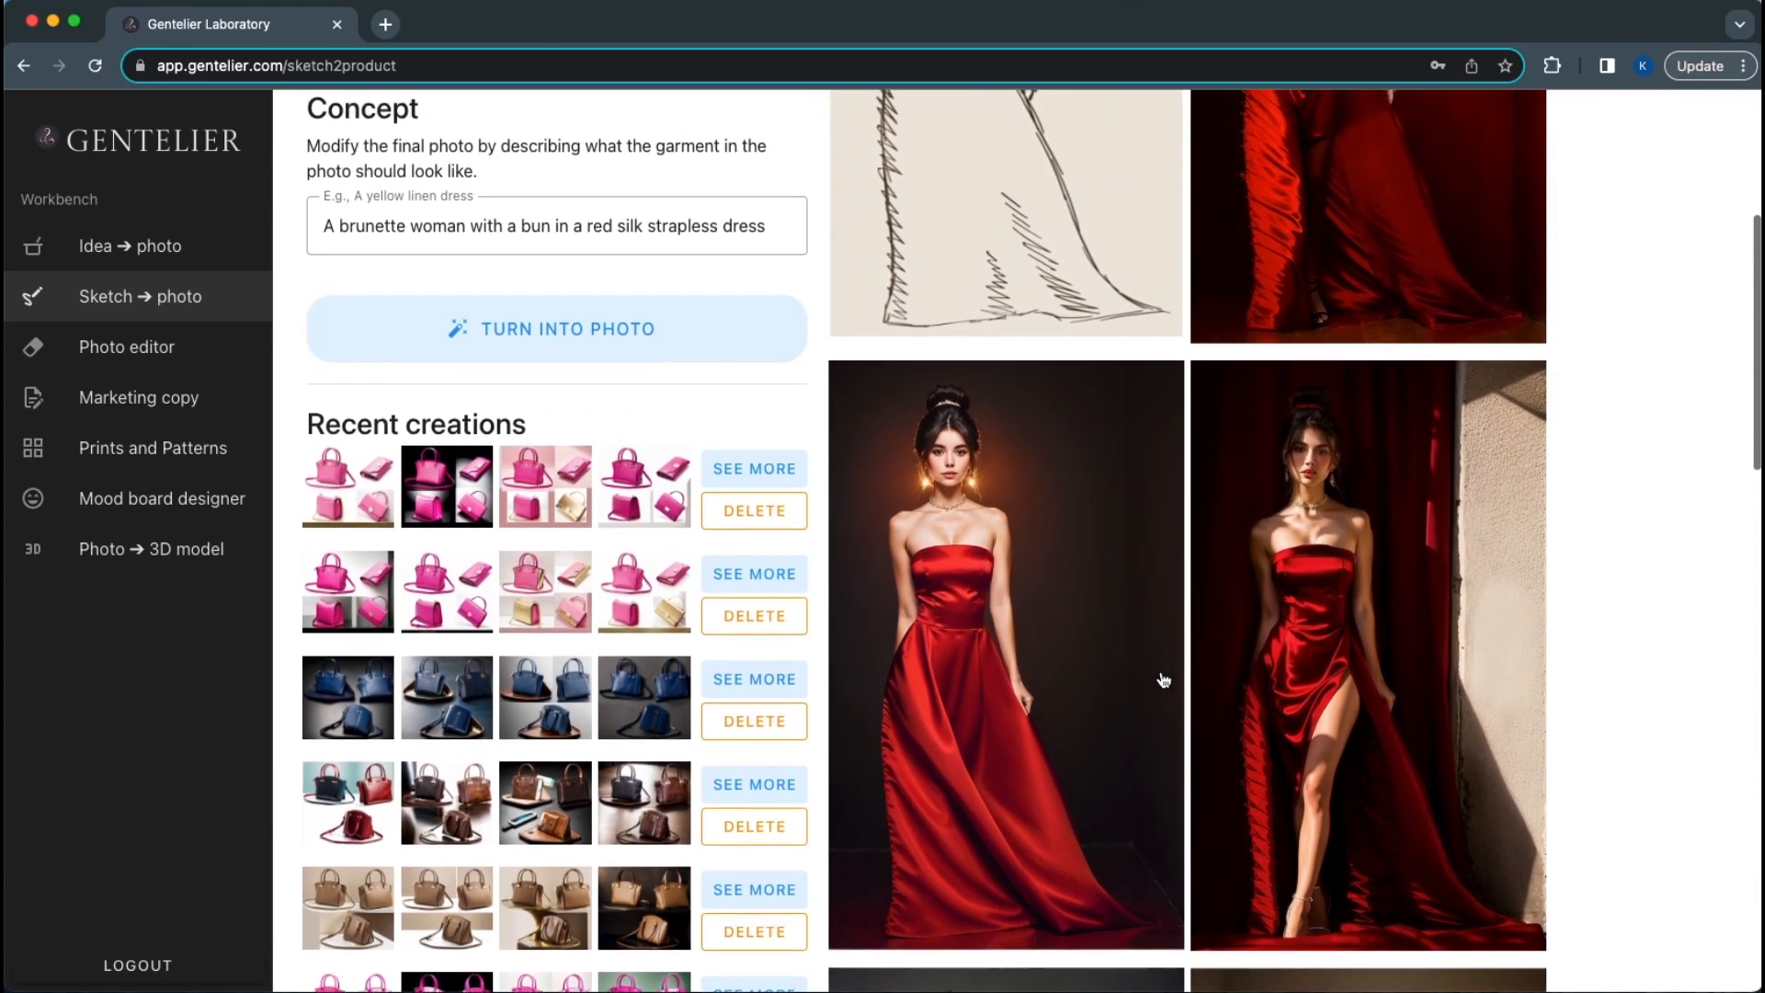
pyautogui.scroll(1, 1163, 680)
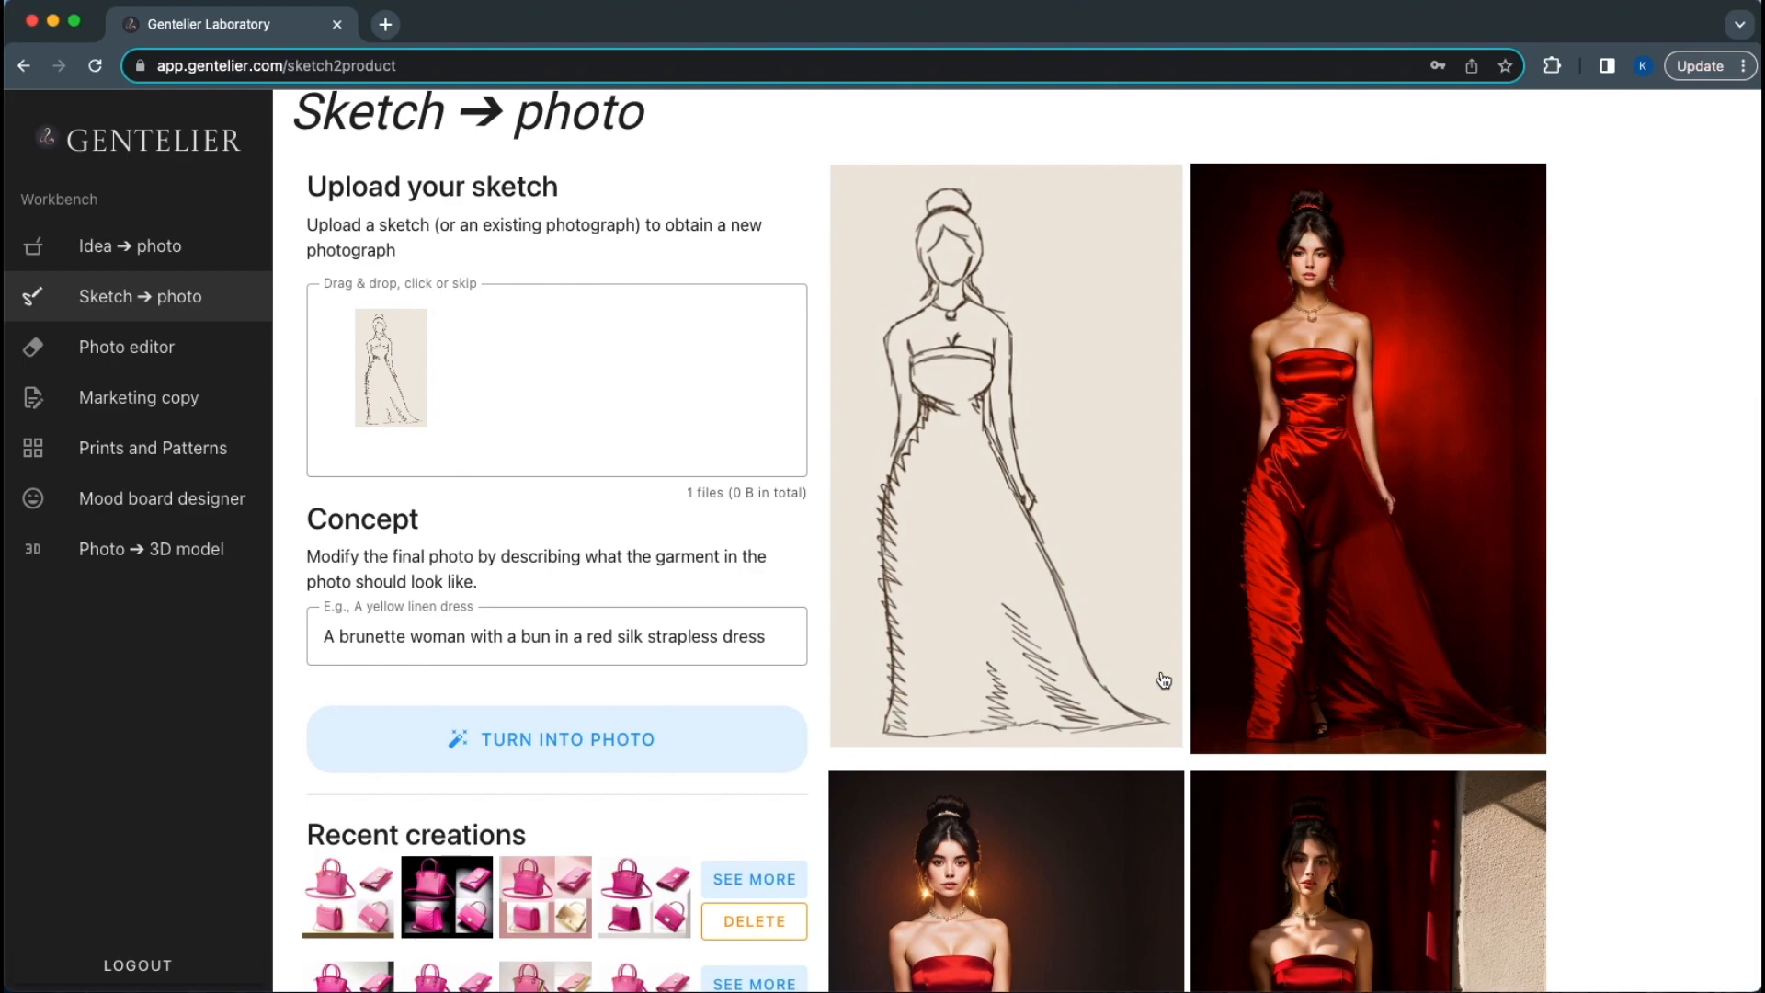
# Load the teal patent leather dress creation and review its concept text about a strapless dress with metal studs
pyautogui.scroll(-10, 1163, 681)
pyautogui.scroll(-4, 1164, 680)
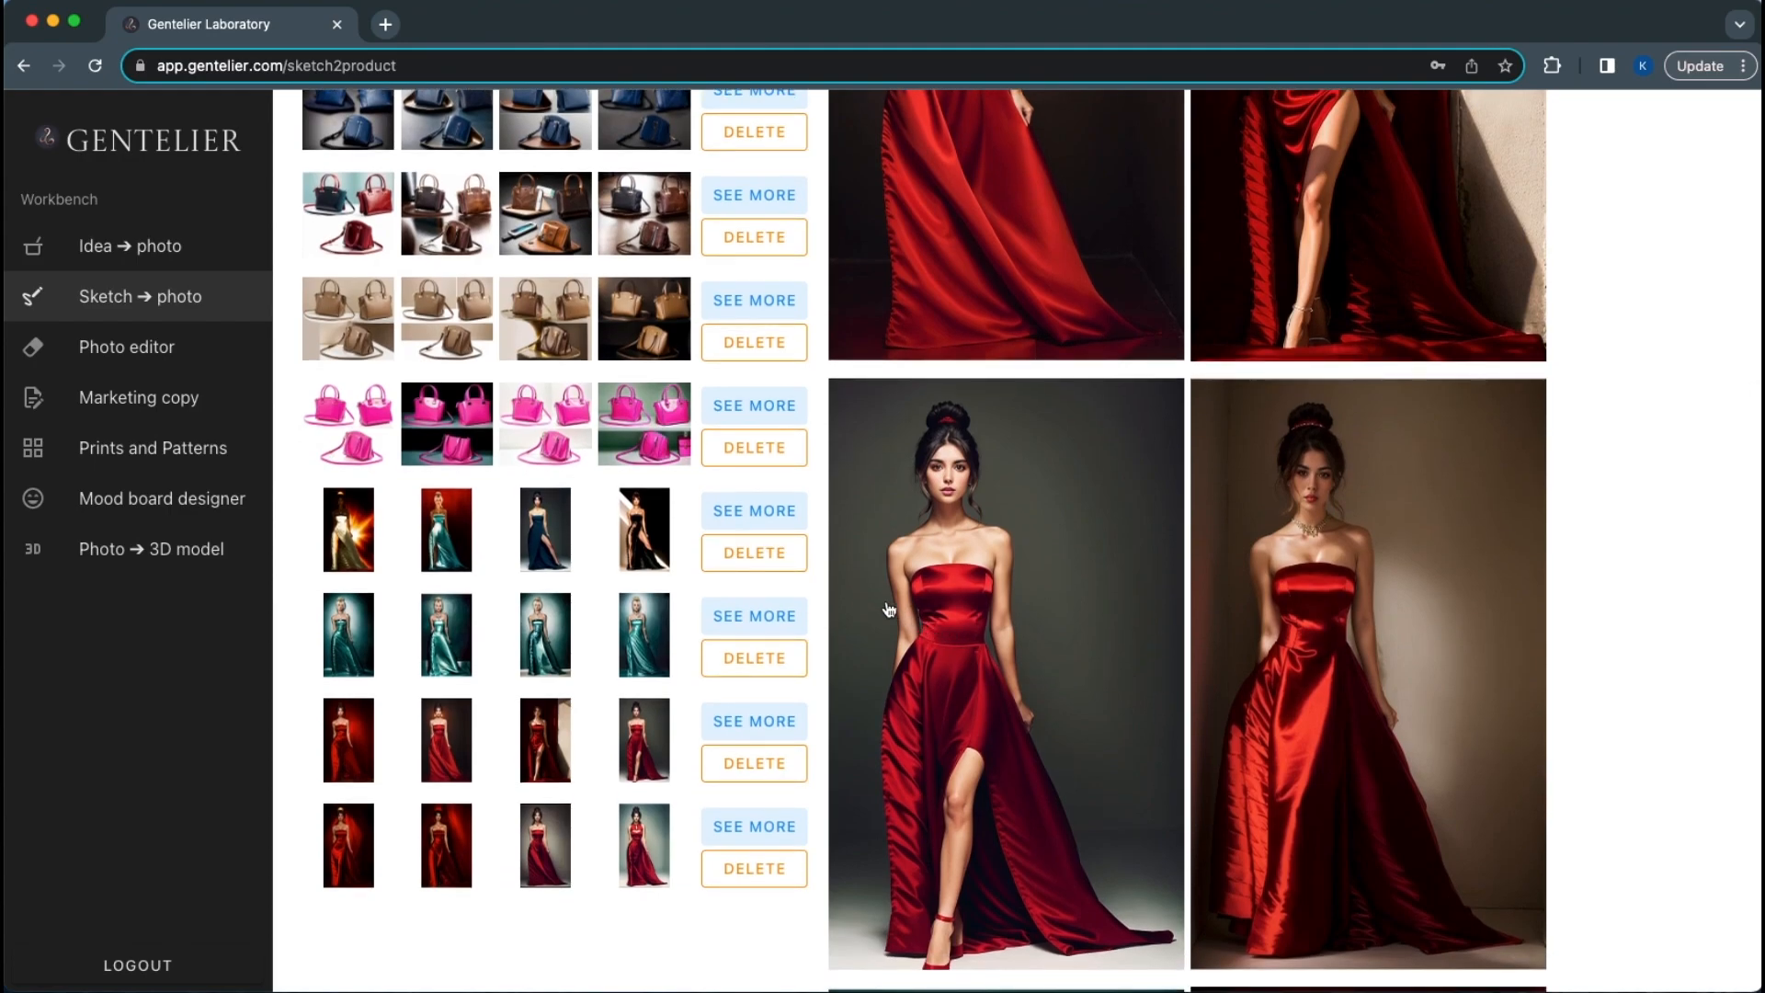
pyautogui.click(787, 615)
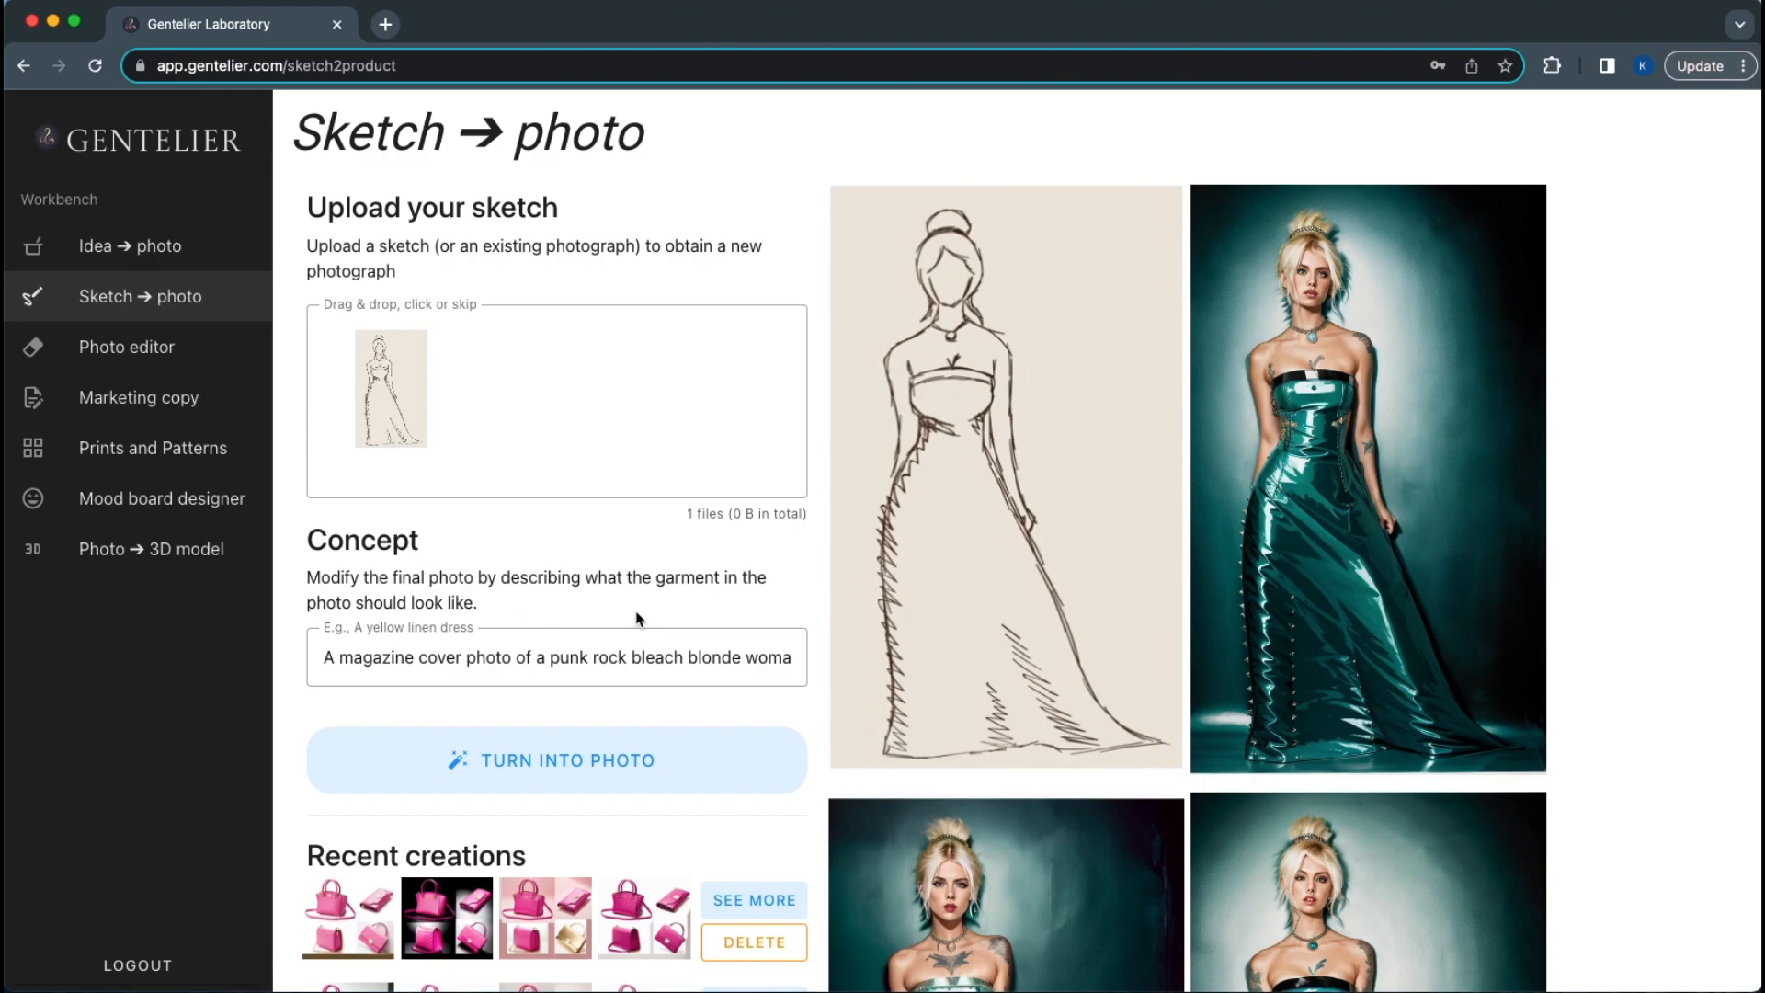
pyautogui.click(592, 658)
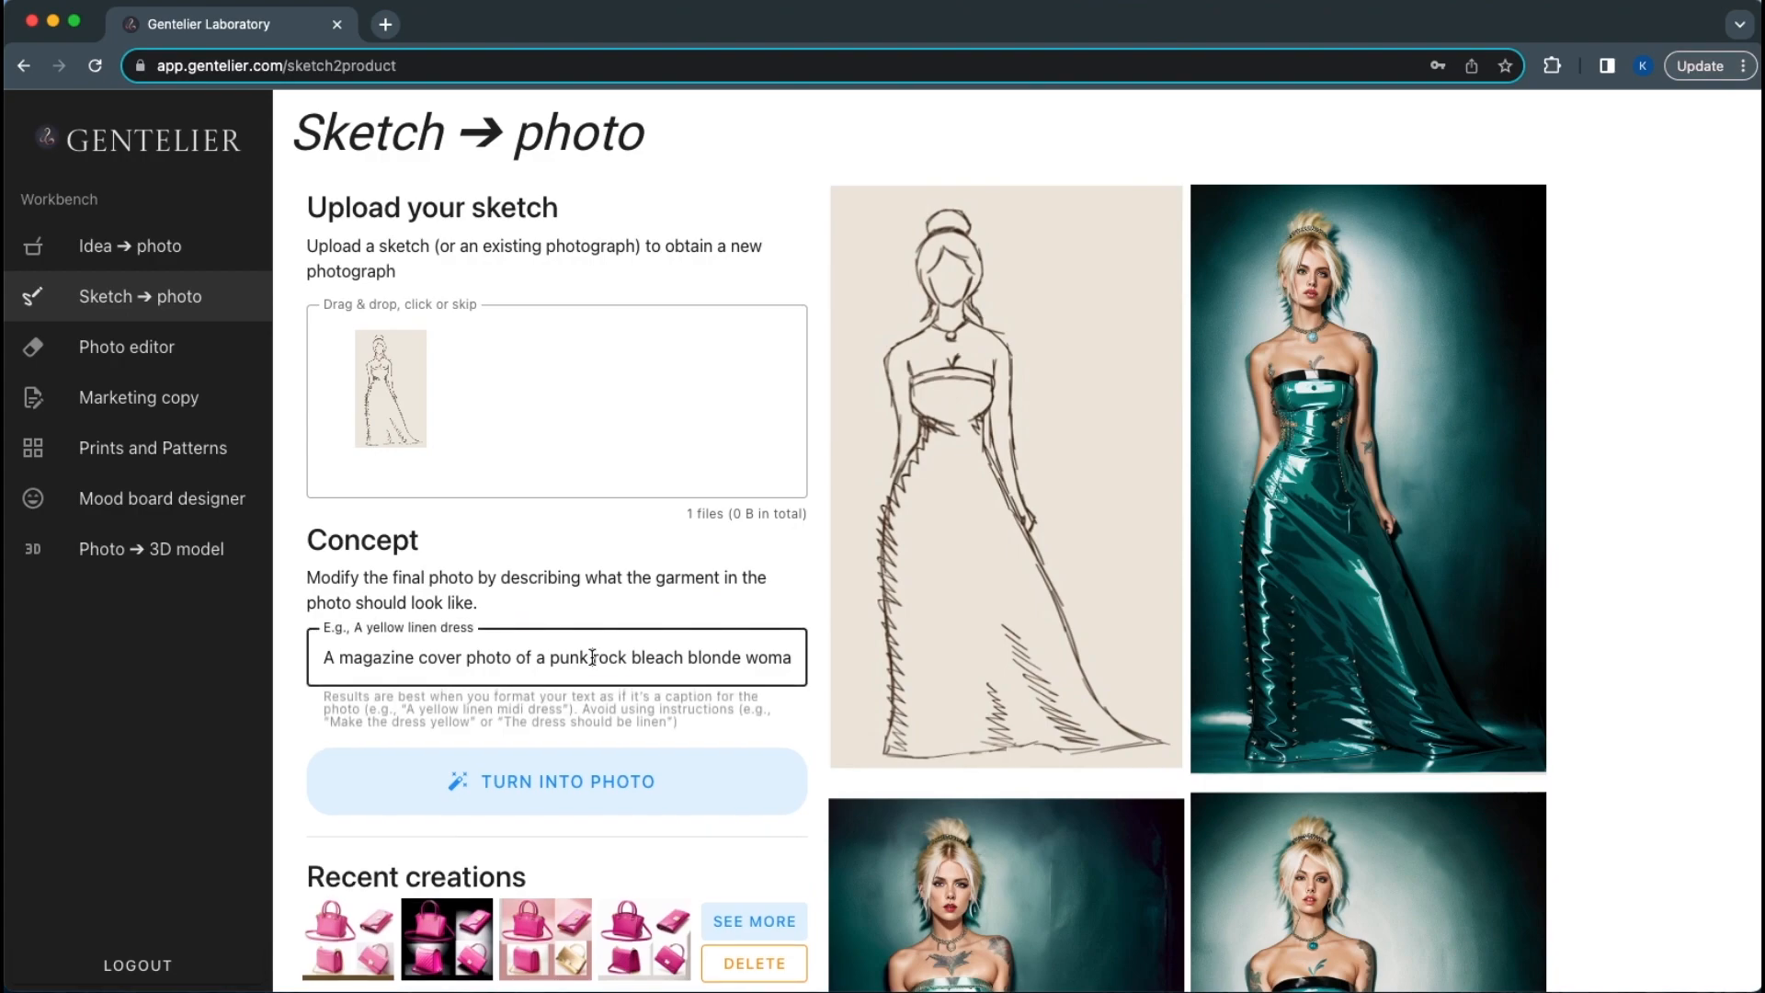
pyautogui.press('super+a')
pyautogui.click(592, 659)
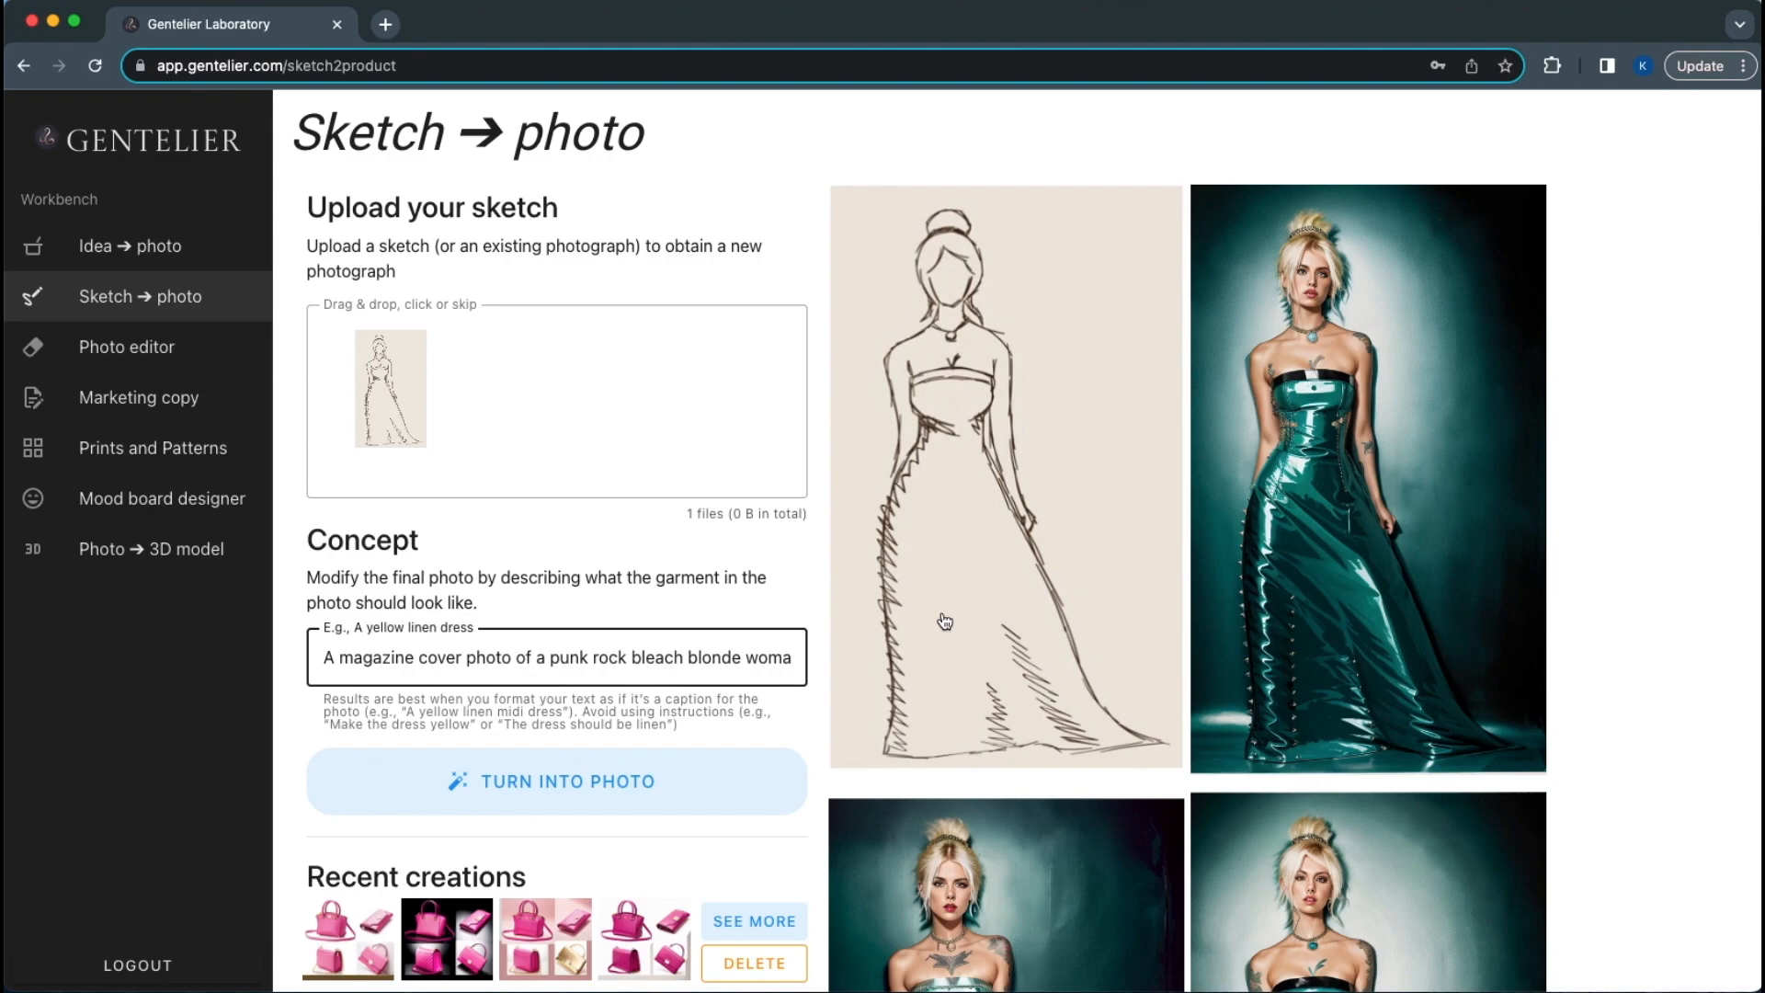
pyautogui.scroll(-1, 1066, 654)
pyautogui.scroll(1, 1067, 654)
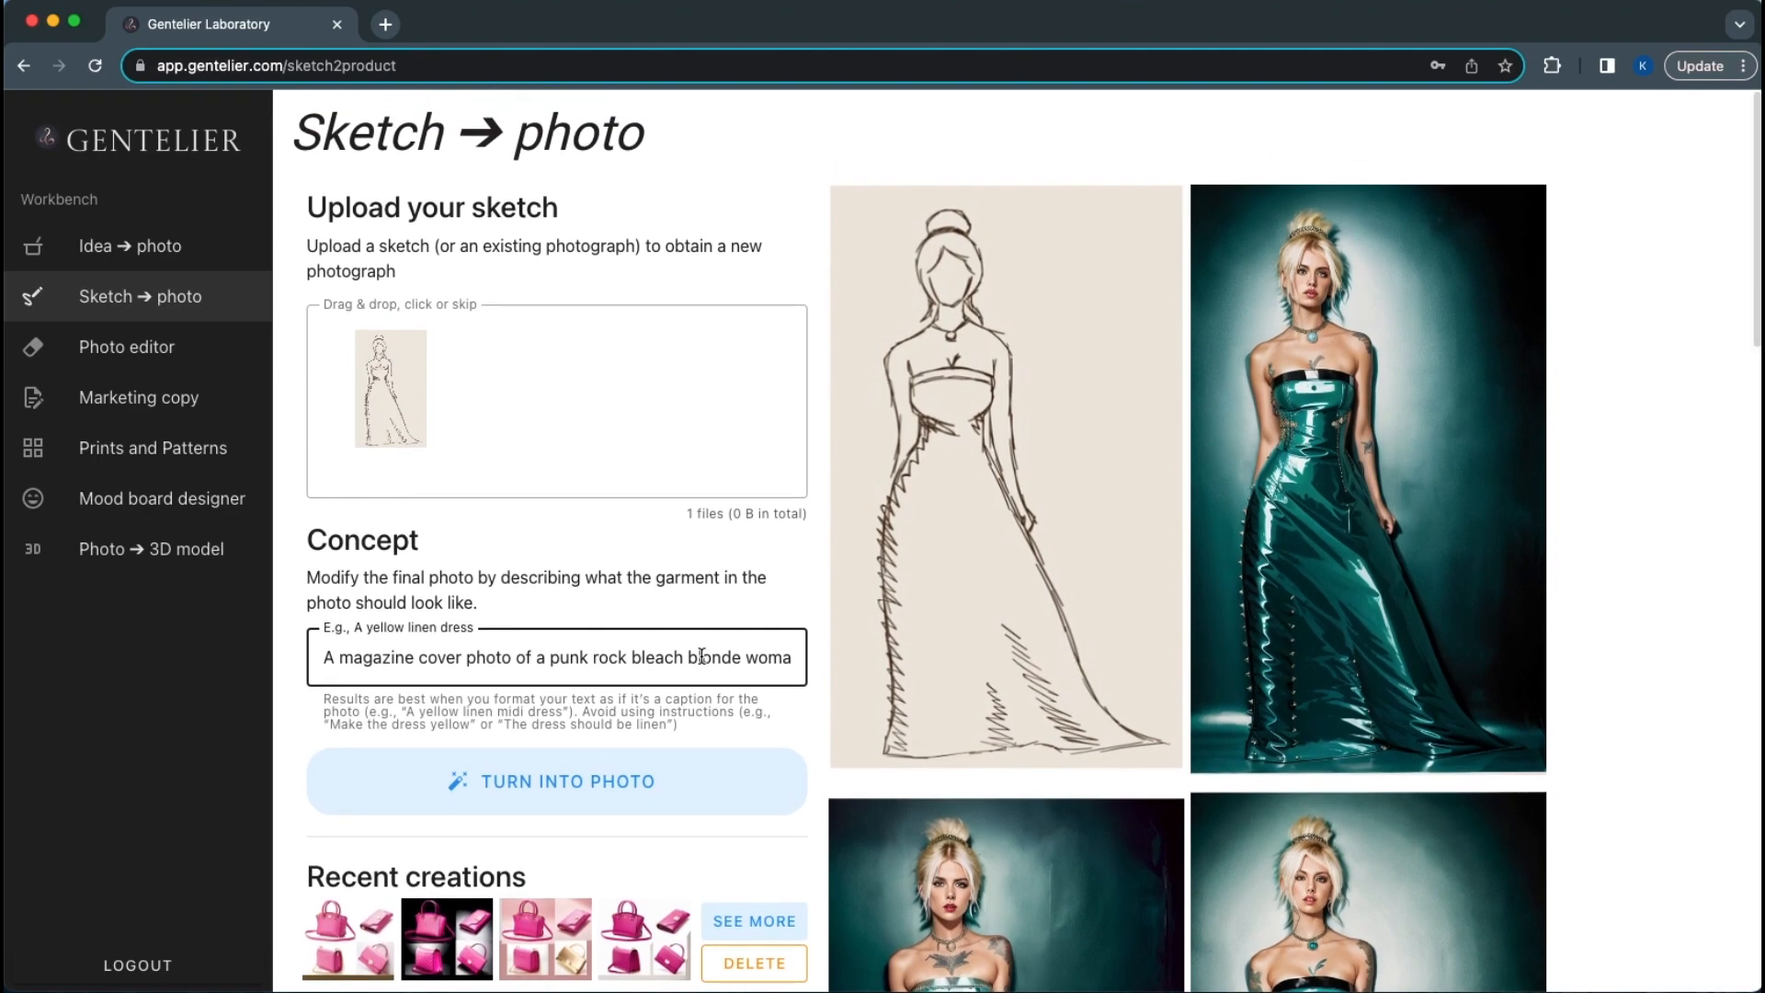
pyautogui.write('n with t')
pyautogui.write('attoos in a te')
pyautogui.write('al patent lea')
pyautogui.write('ther strapless dress with')
pyautogui.write(' metal studs')
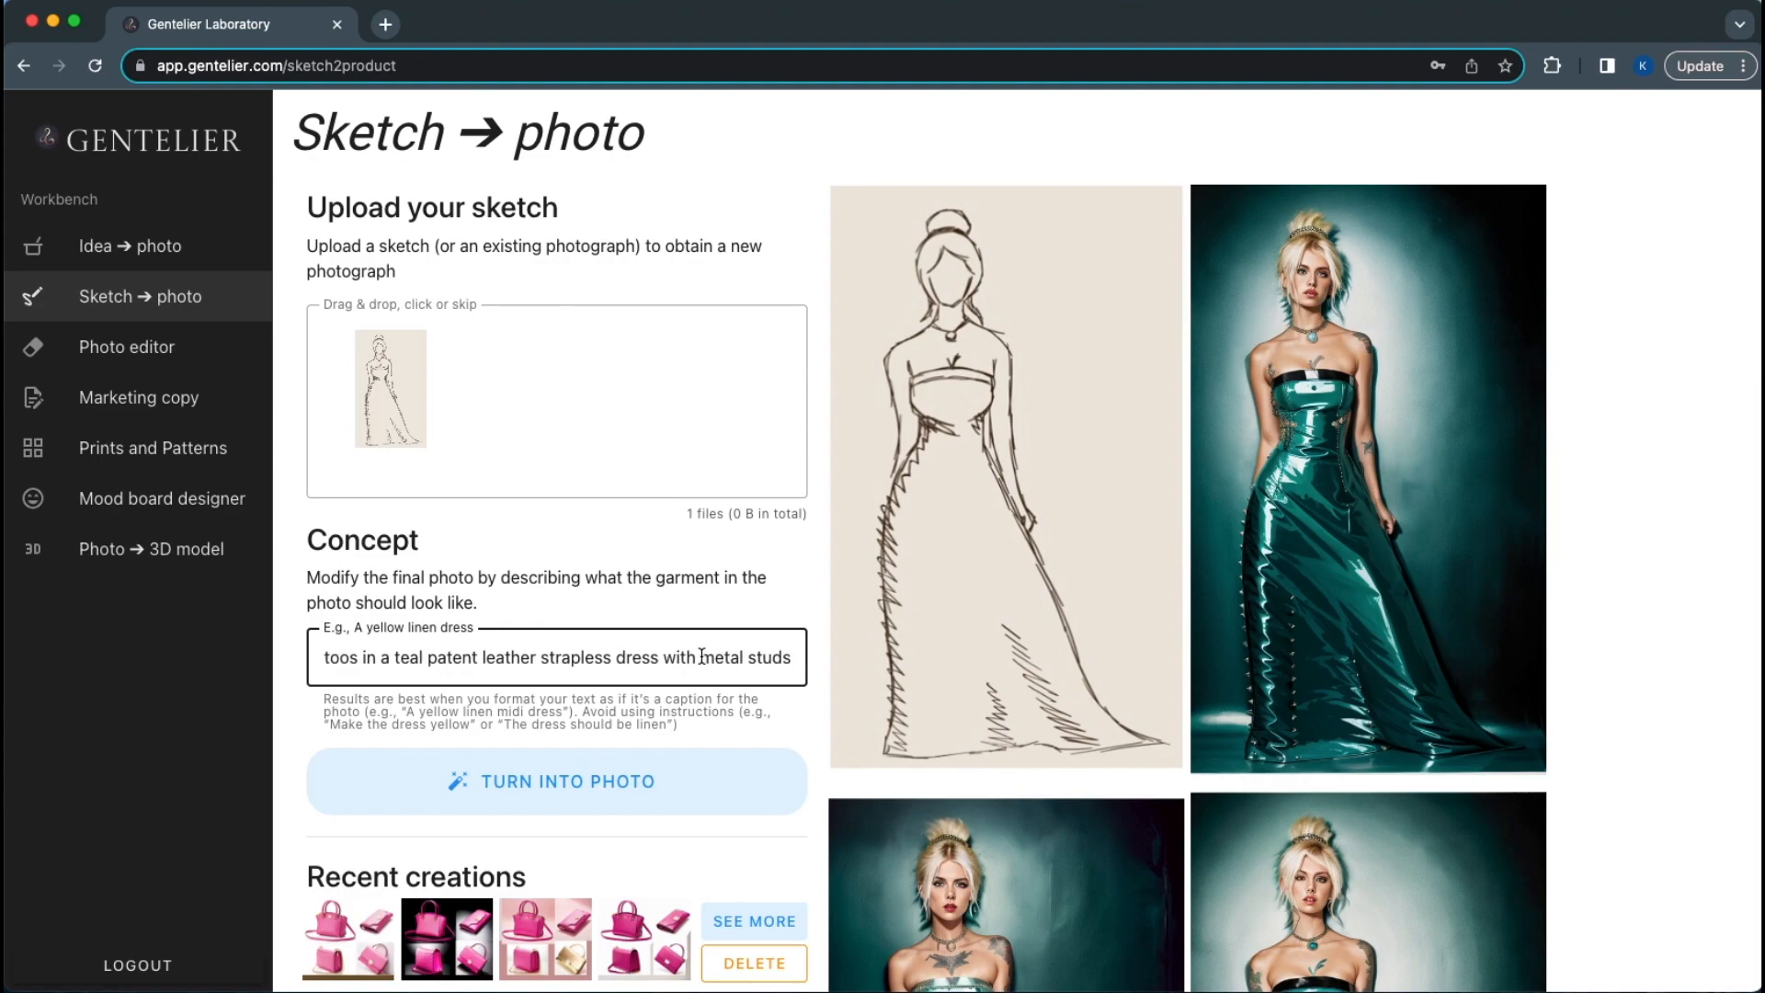
# Scroll down and load the 'A woman in a mini dress' creation
pyautogui.scroll(-3, 1052, 632)
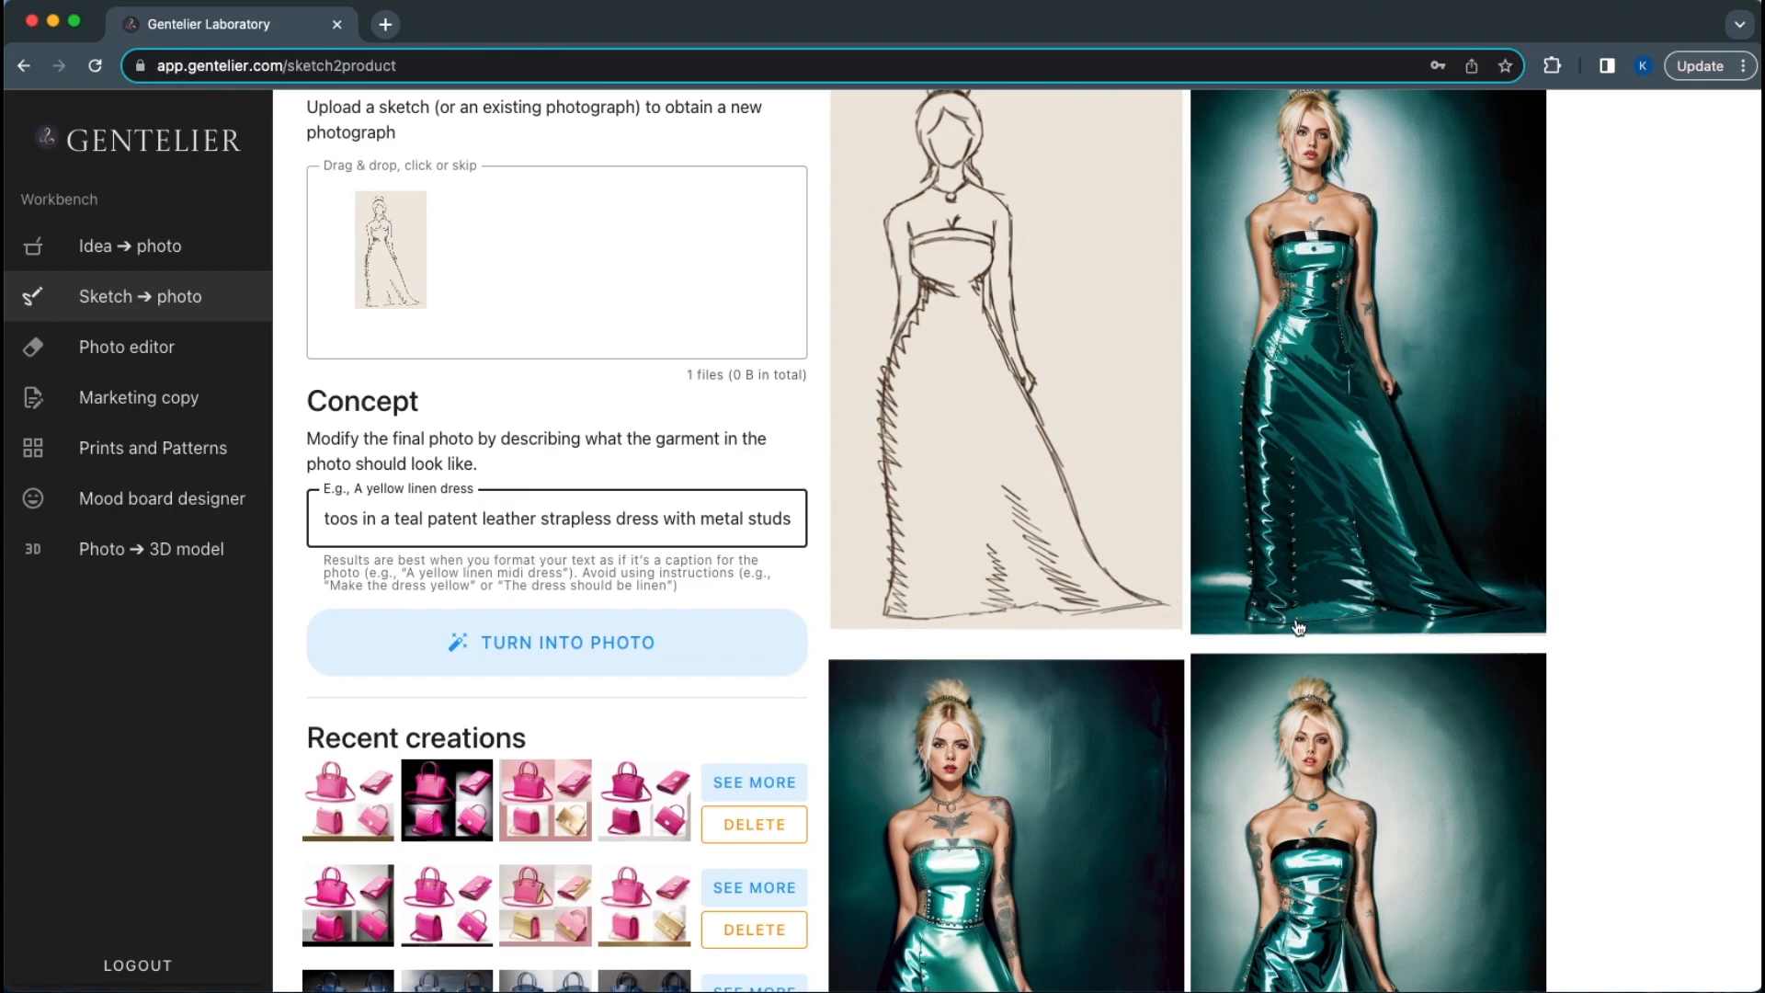
pyautogui.scroll(-5, 1229, 756)
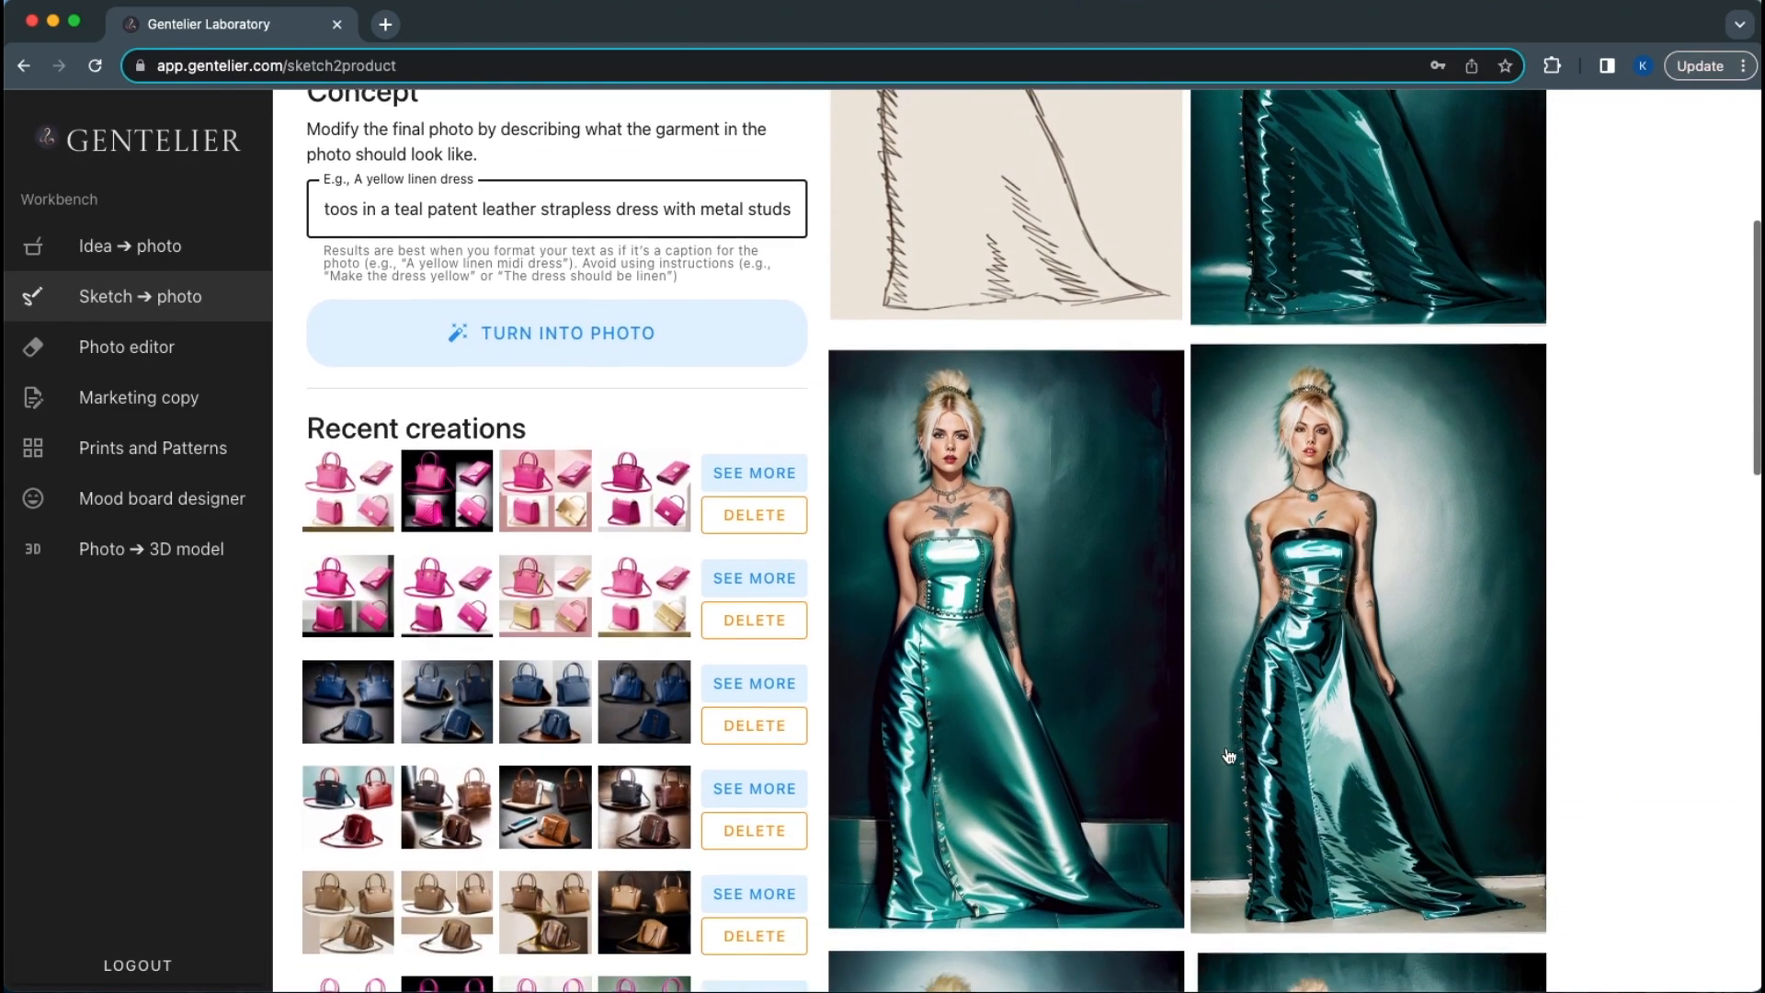
pyautogui.scroll(-5, 1229, 756)
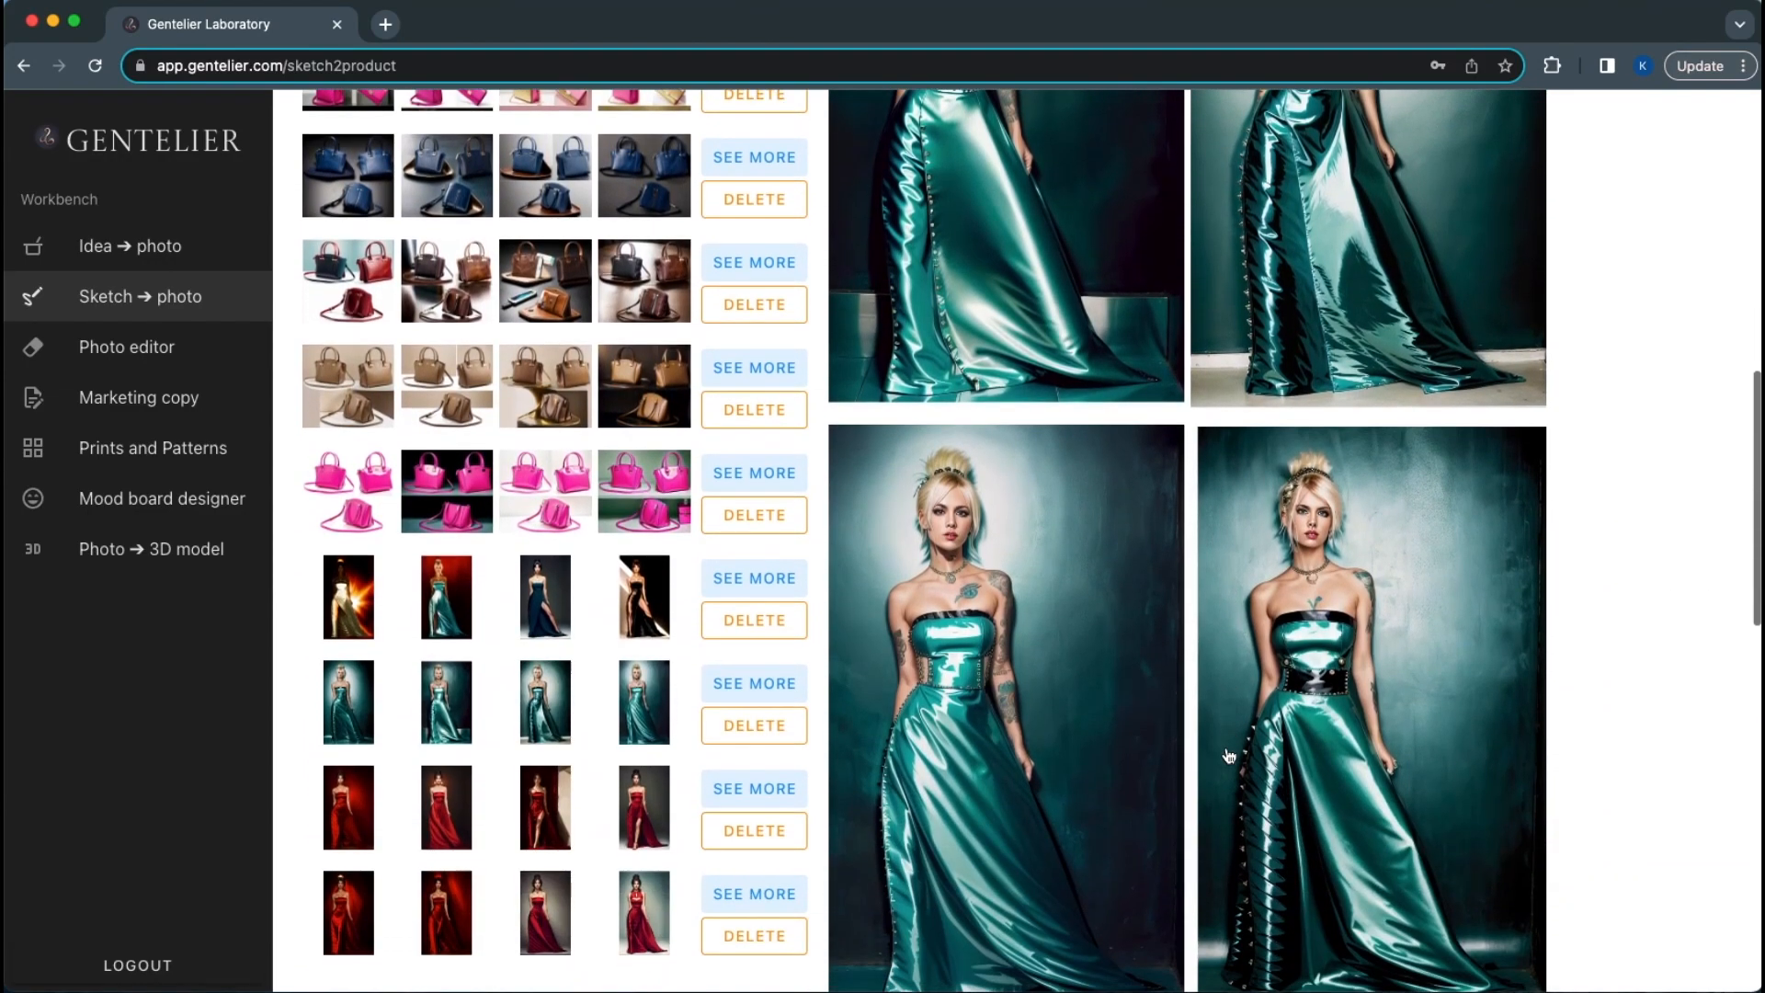
pyautogui.click(784, 581)
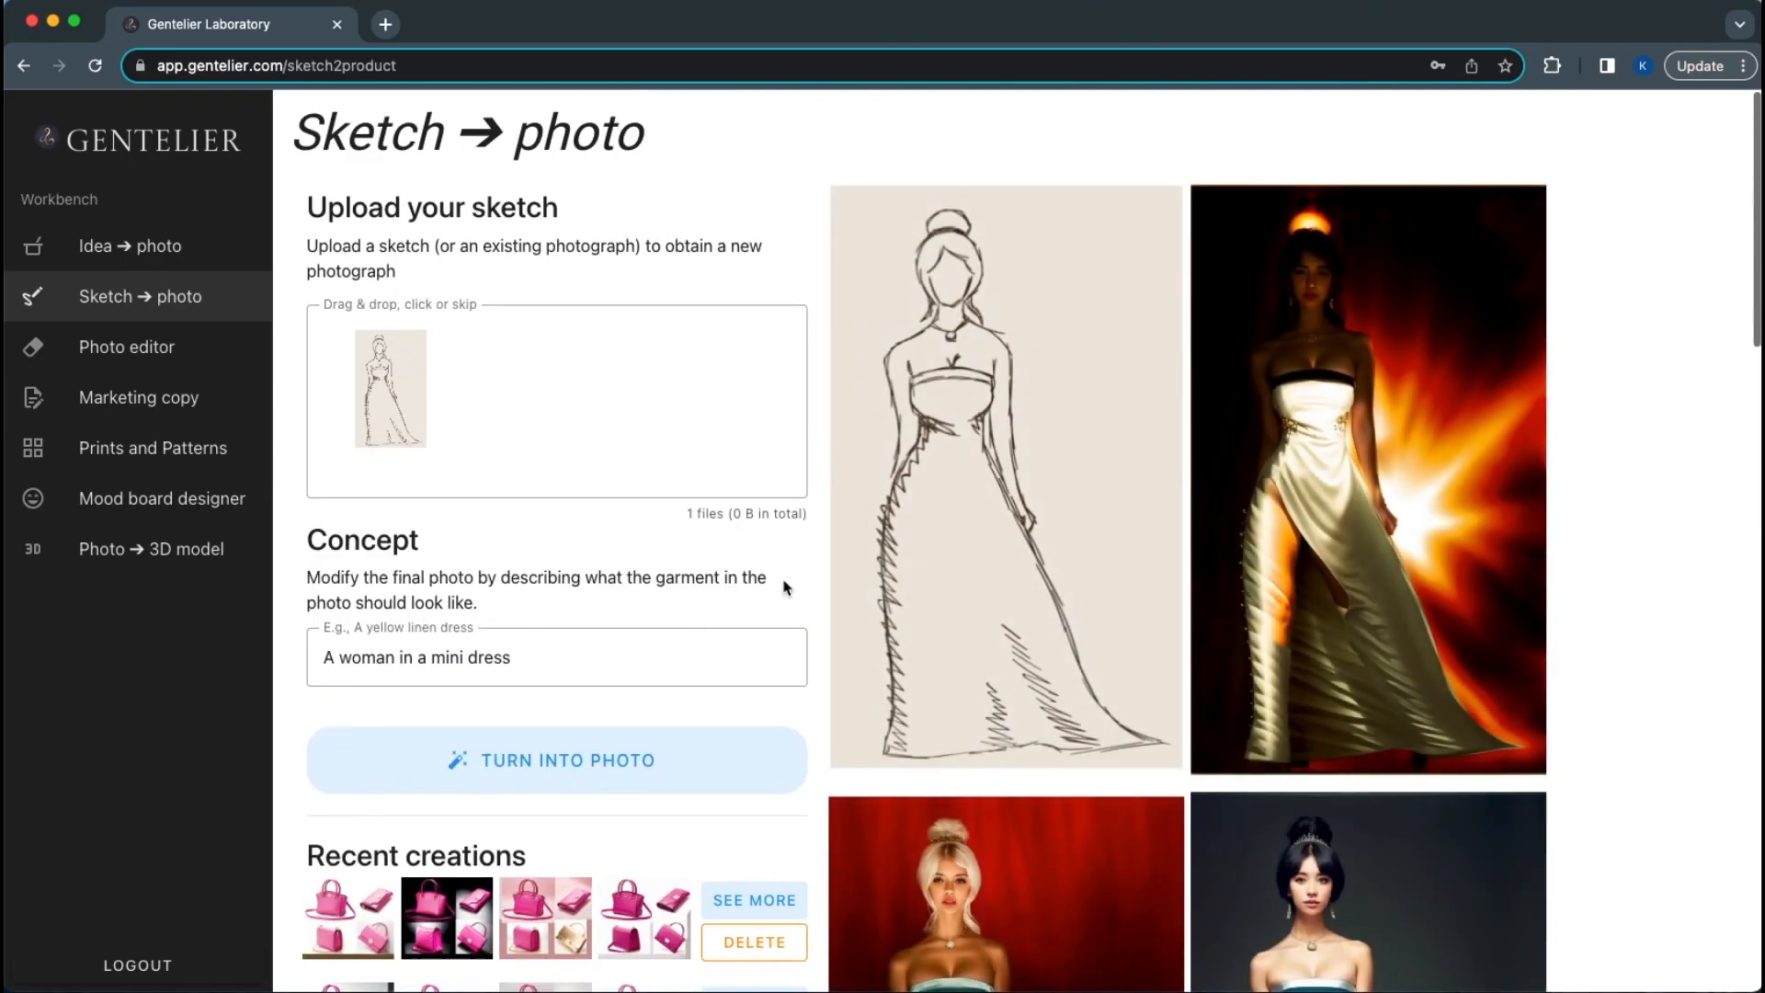
pyautogui.doubleClick(450, 663)
pyautogui.click(449, 663)
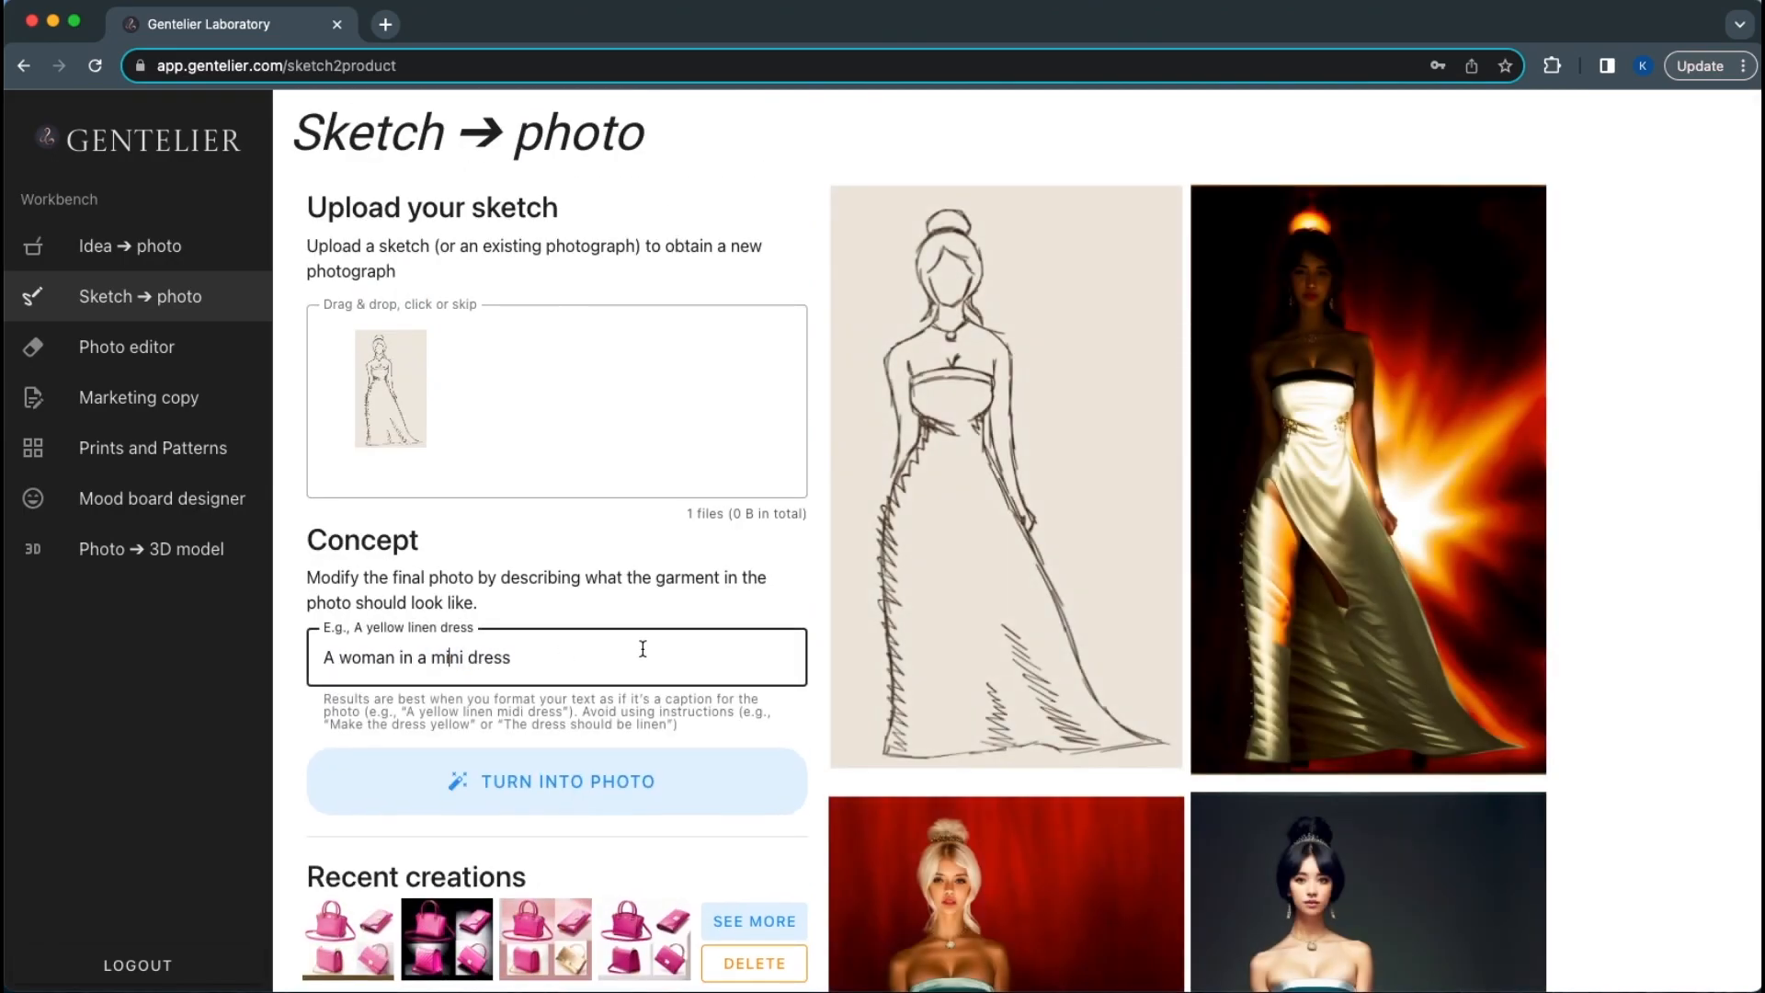
pyautogui.scroll(-1, 910, 749)
pyautogui.scroll(-12, 910, 749)
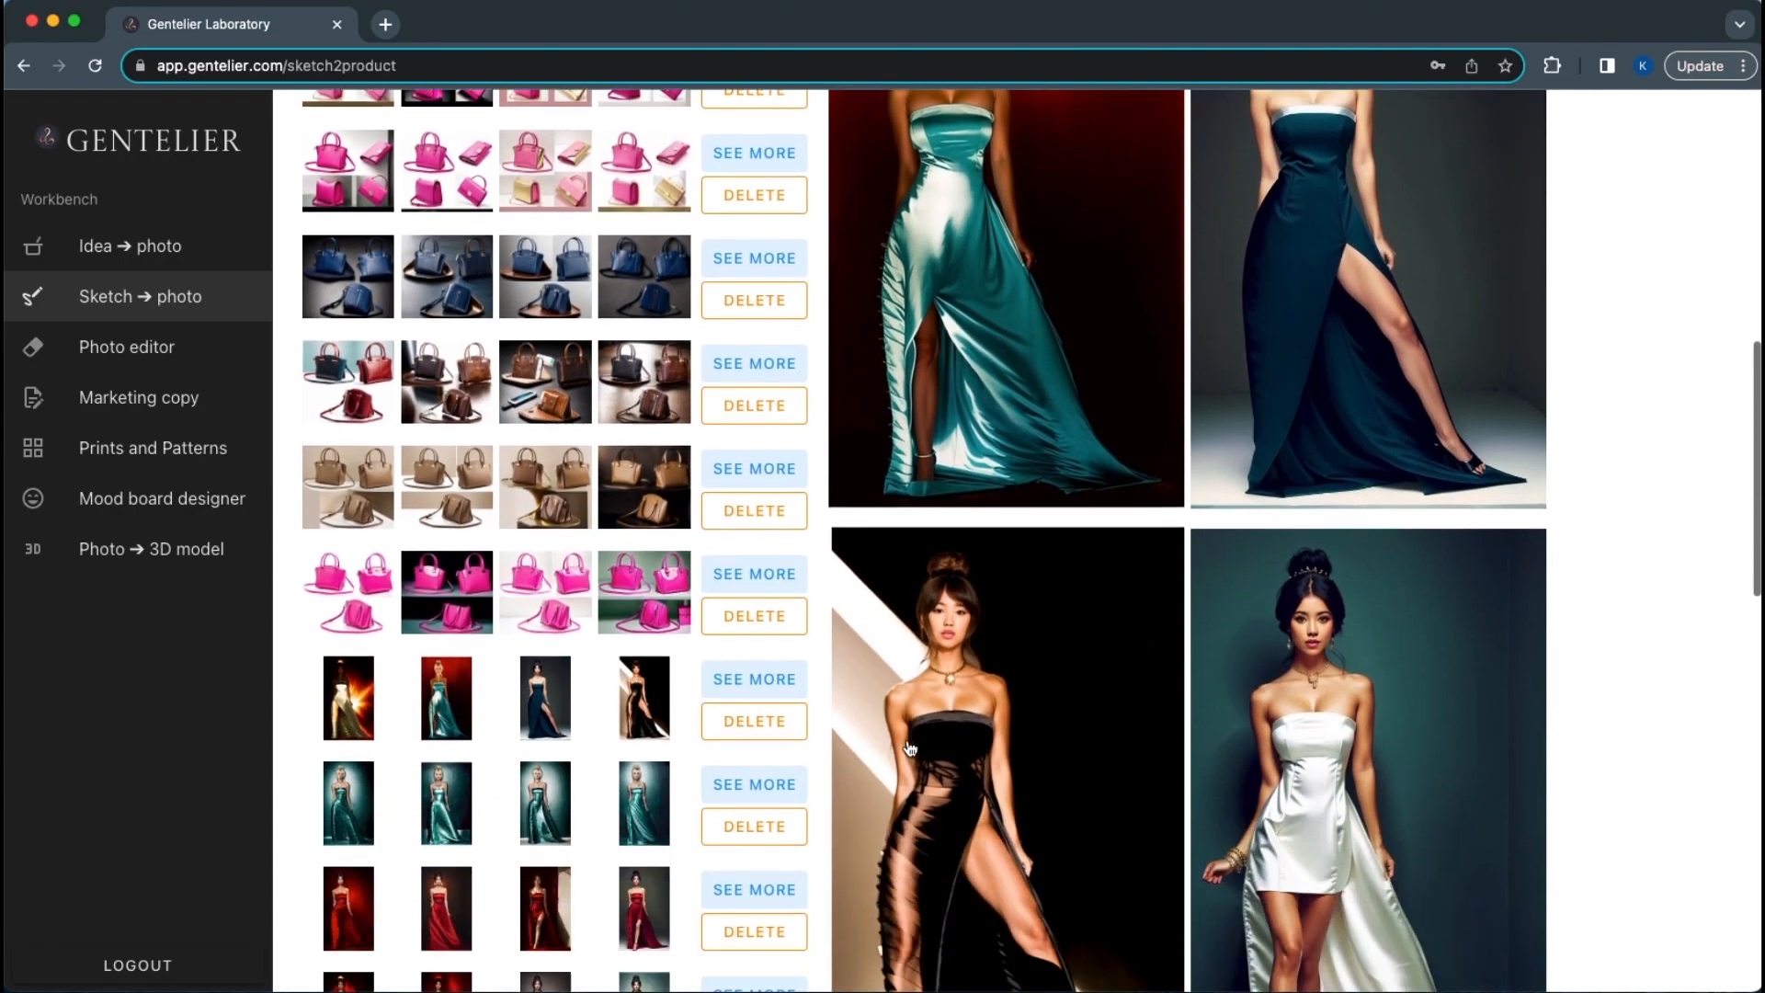
pyautogui.scroll(-3, 910, 749)
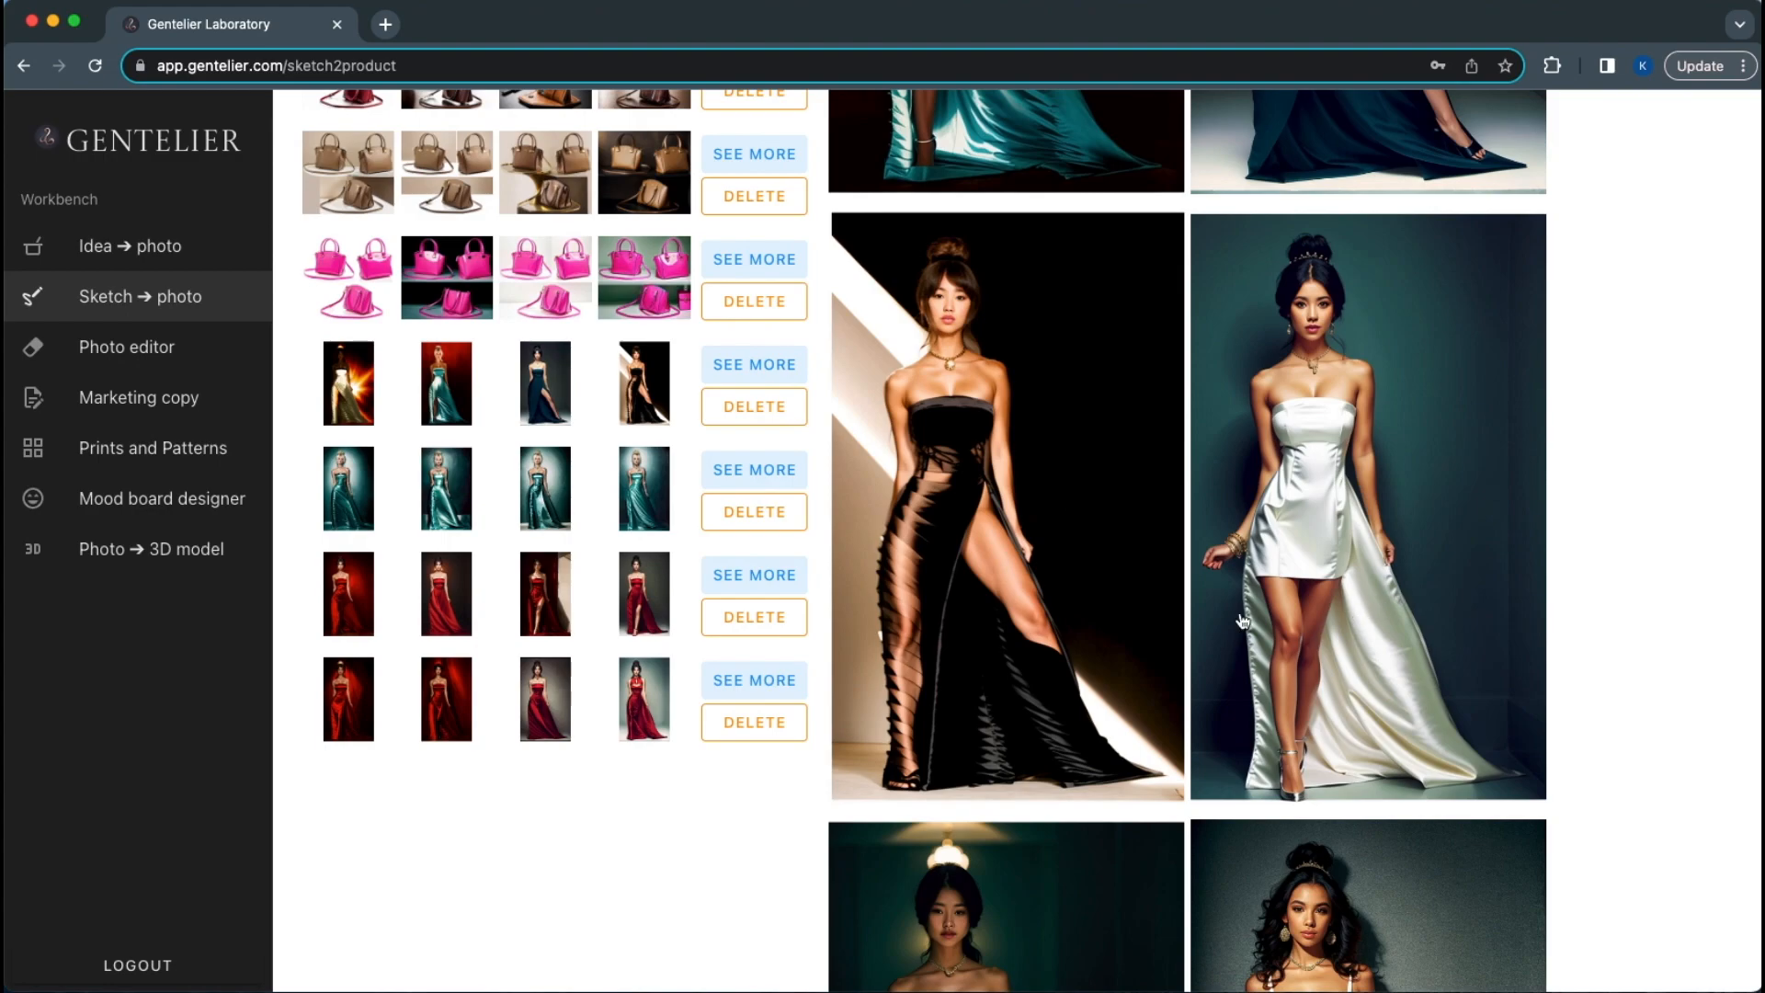
pyautogui.scroll(-5, 1238, 783)
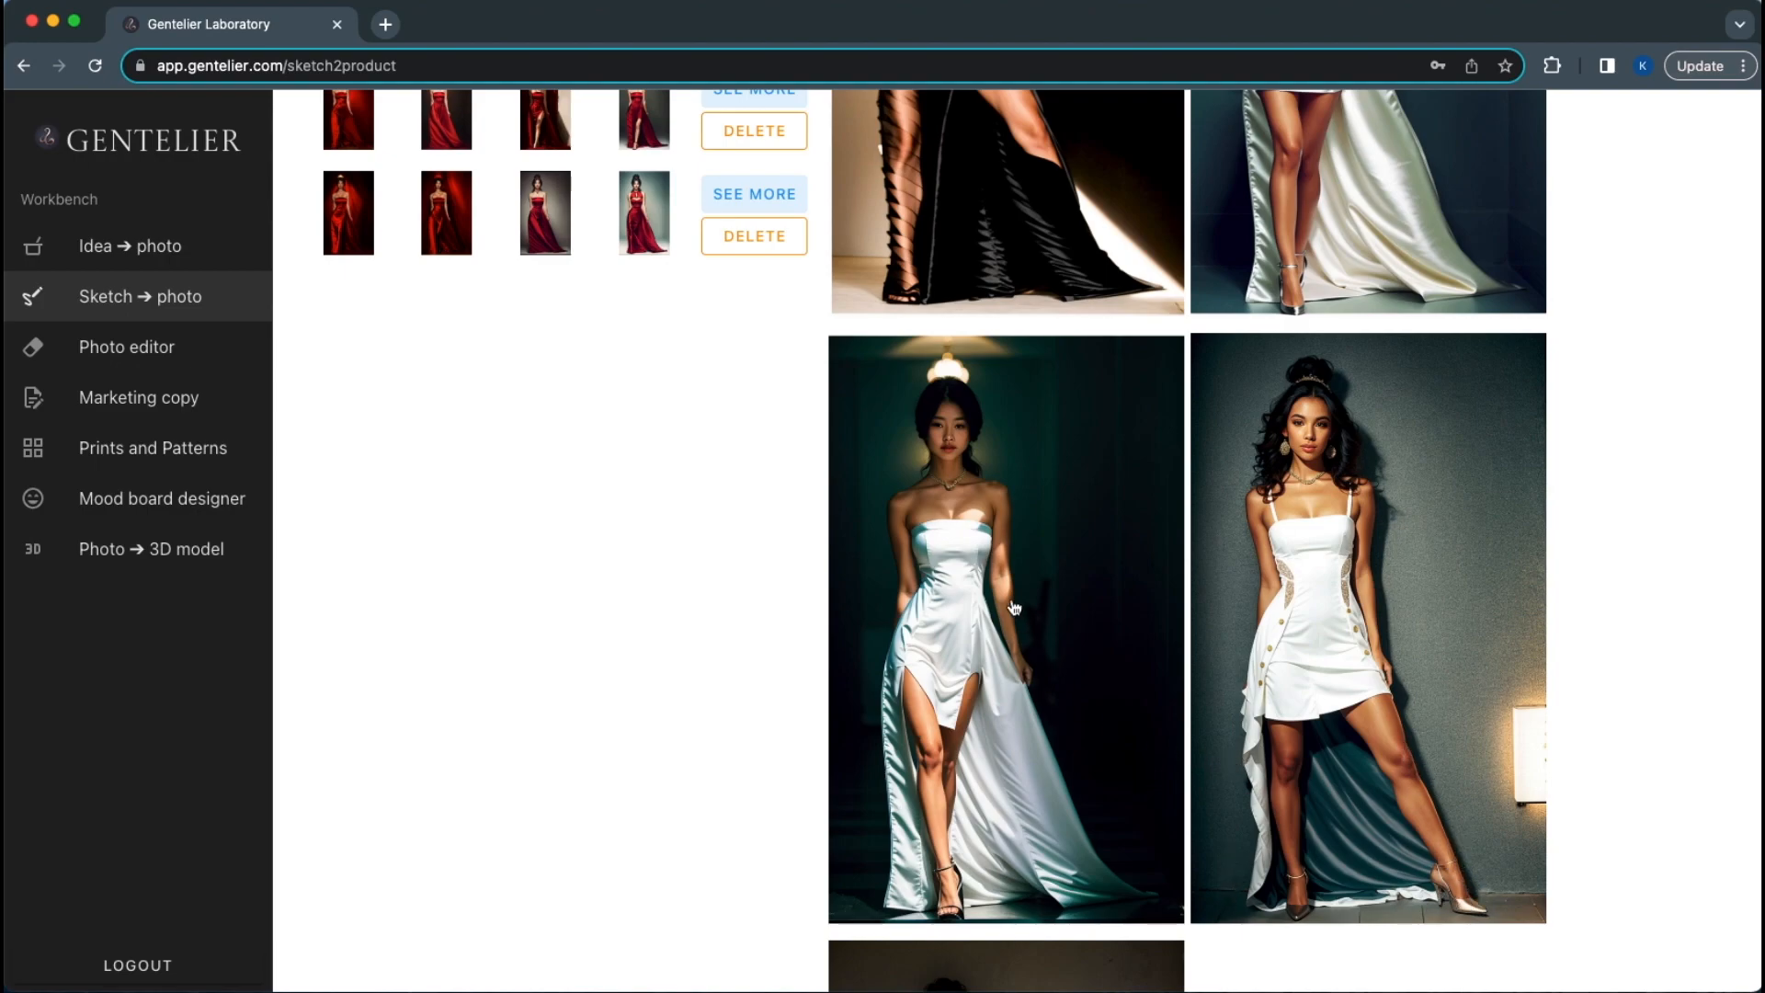
pyautogui.scroll(15, 1014, 606)
pyautogui.scroll(-3, 1013, 607)
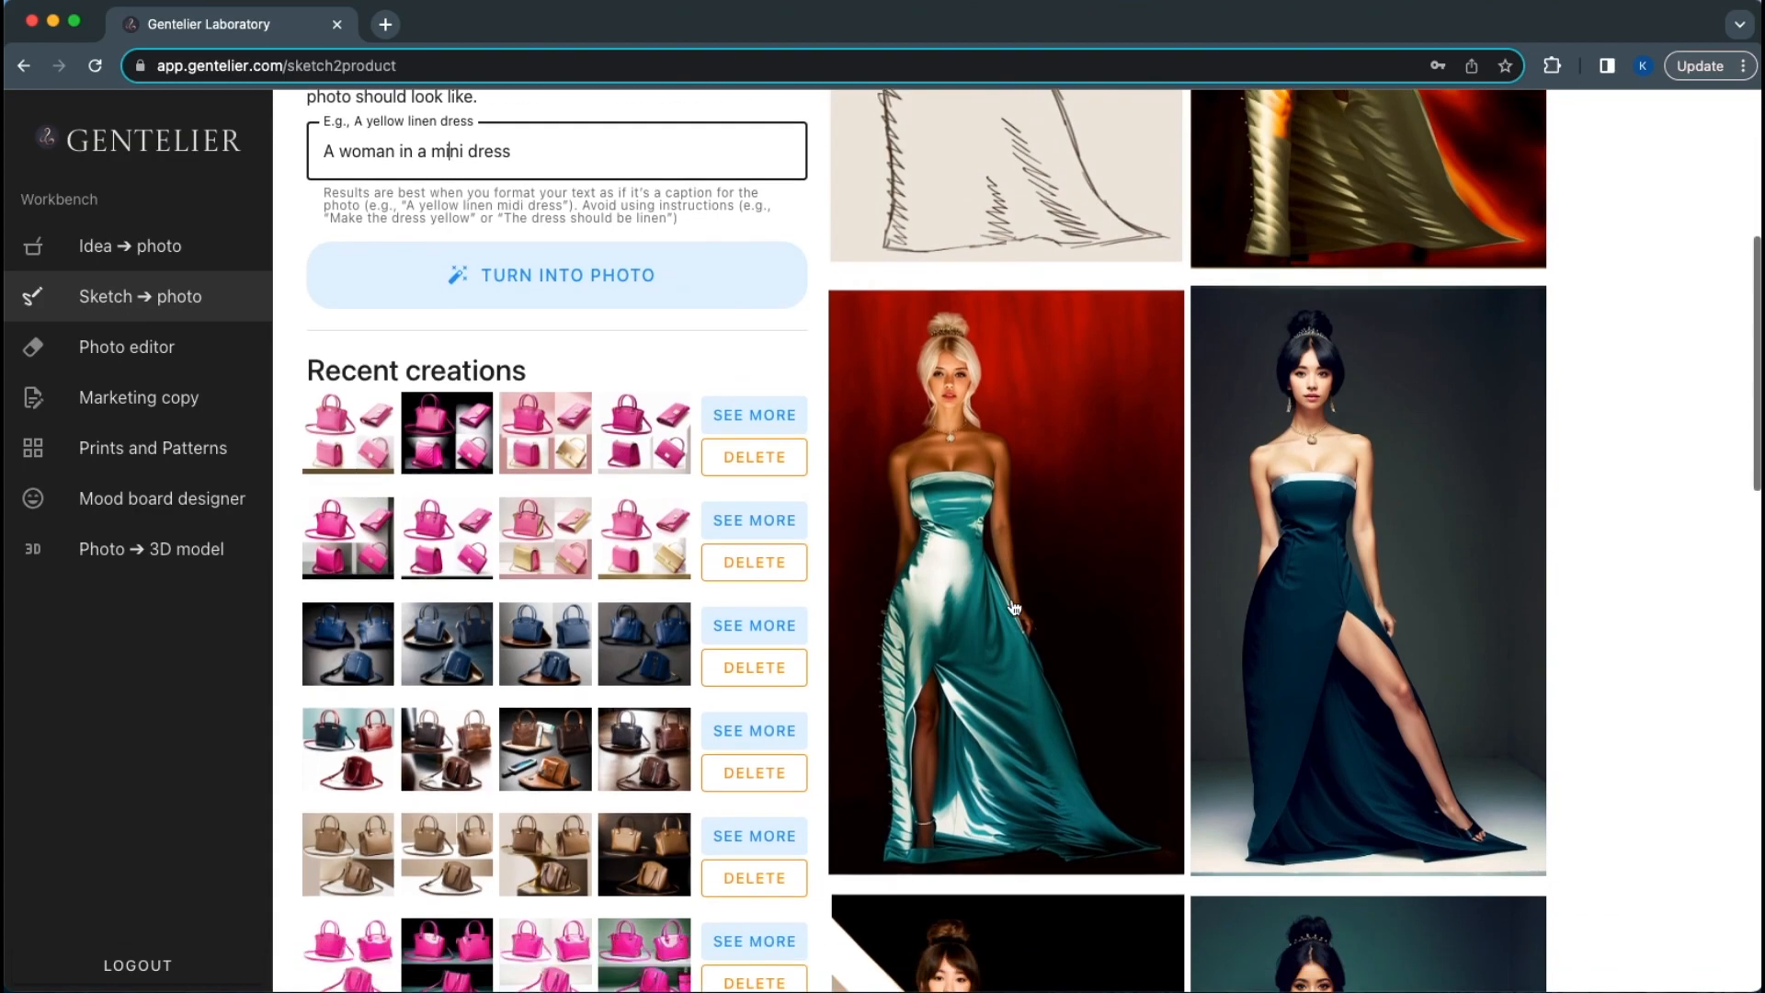
# Load the bright pink vinyl purse creation, select its concept, and view the blue bag sketch enlarged
pyautogui.click(760, 764)
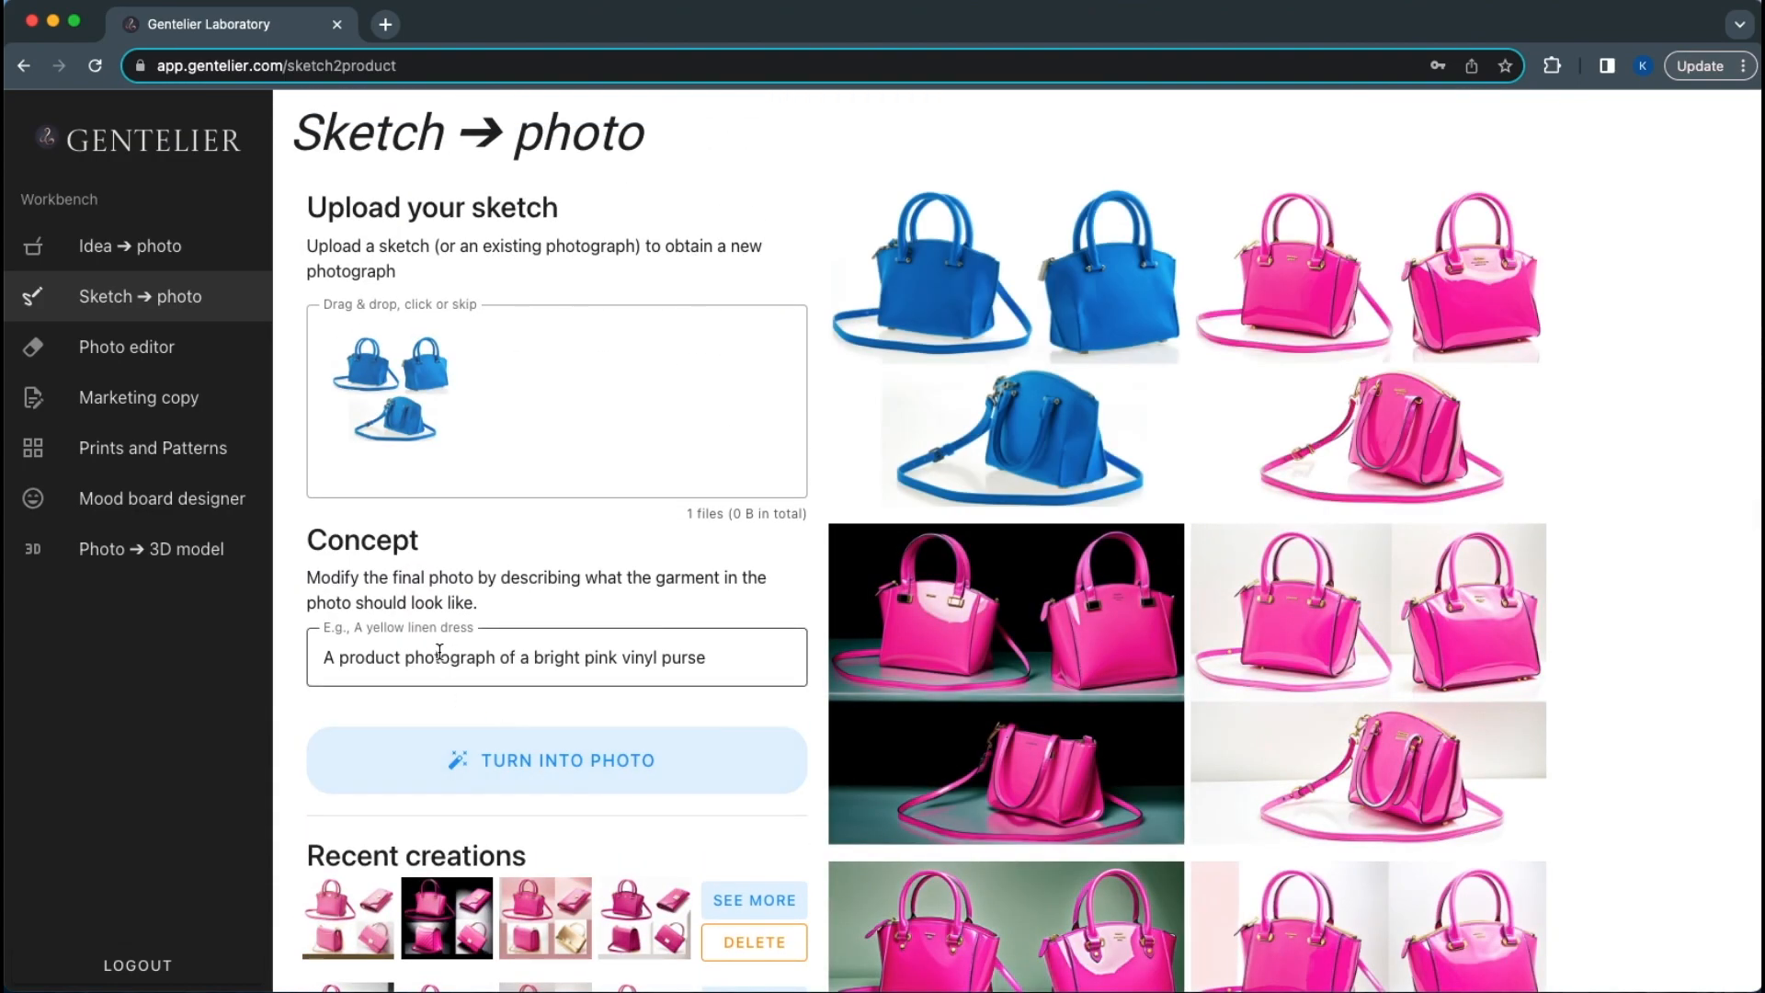
pyautogui.tripleClick(423, 659)
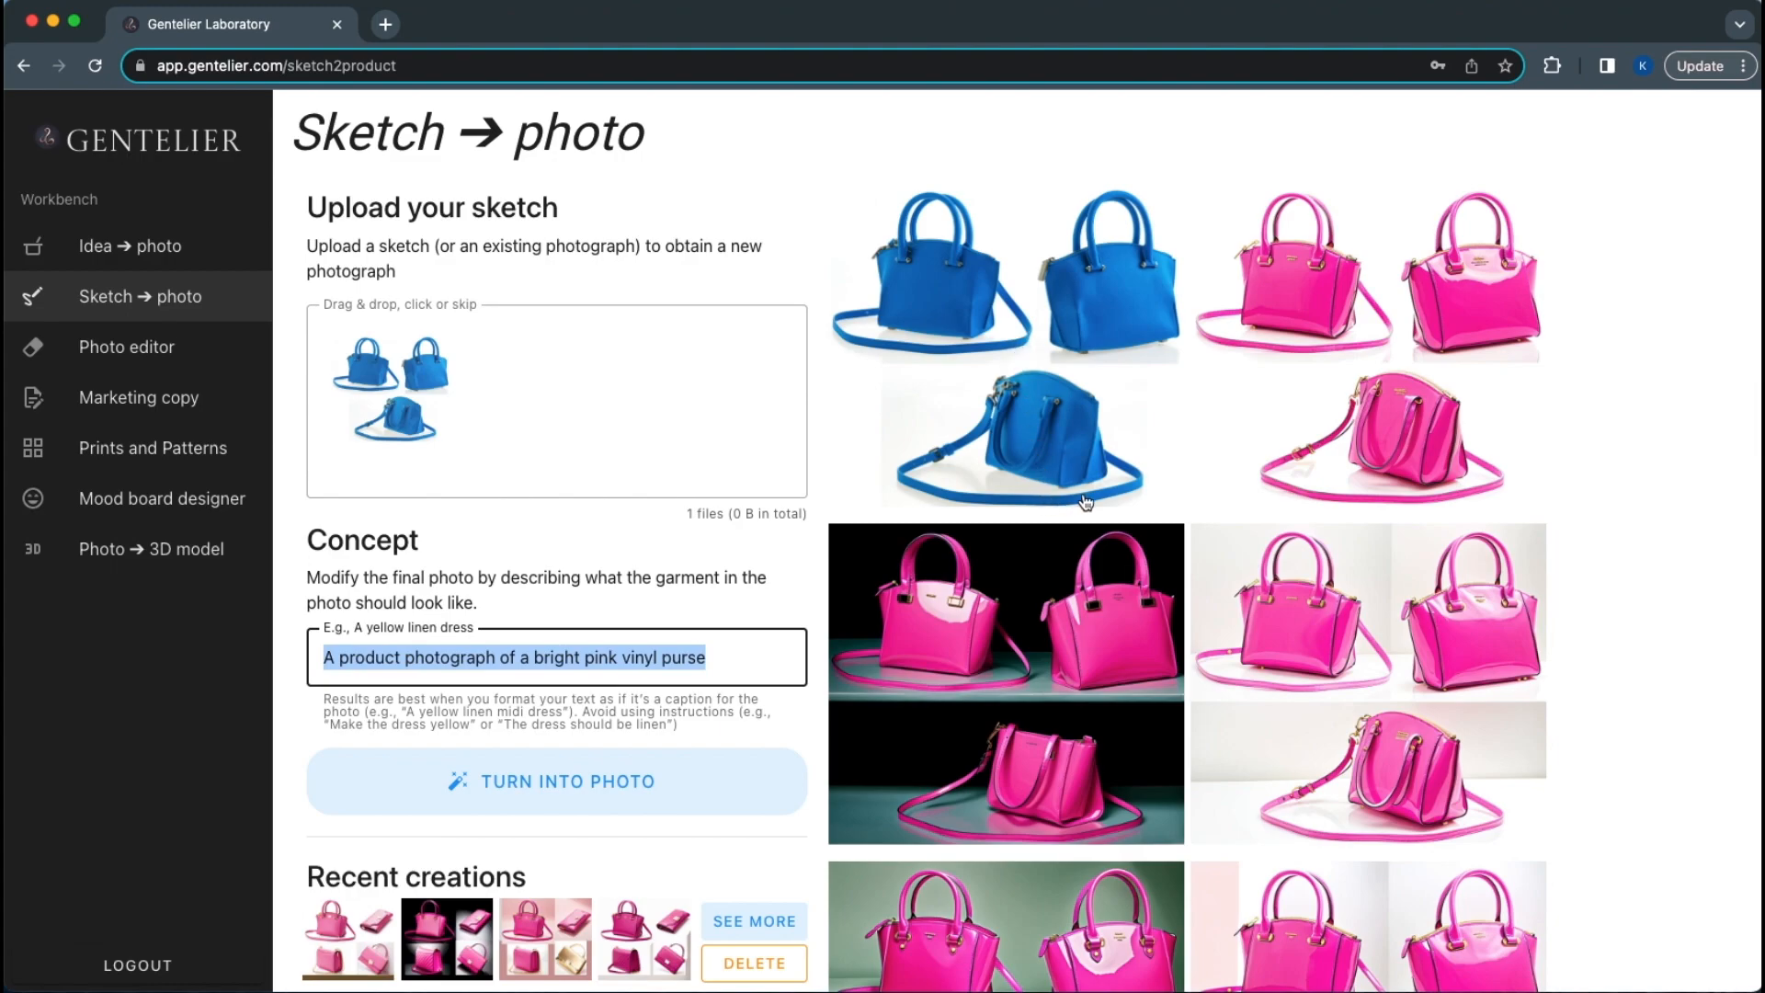
pyautogui.click(1057, 413)
pyautogui.click(1057, 414)
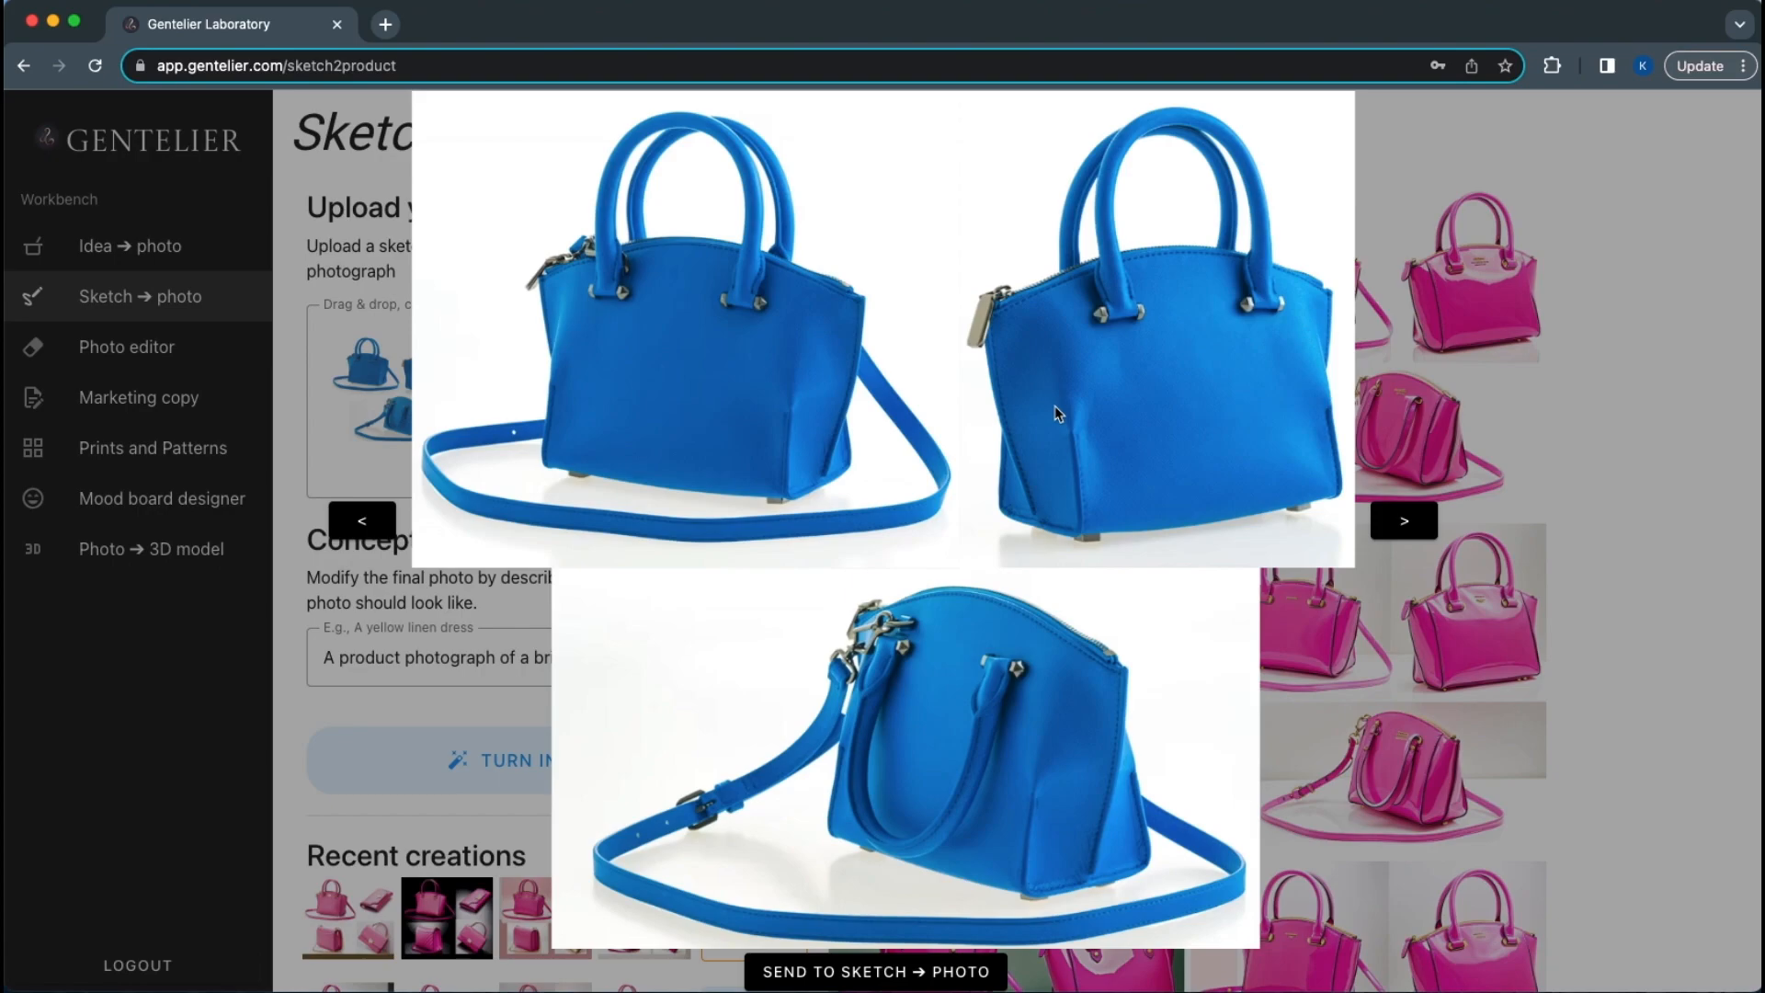
pyautogui.click(1645, 401)
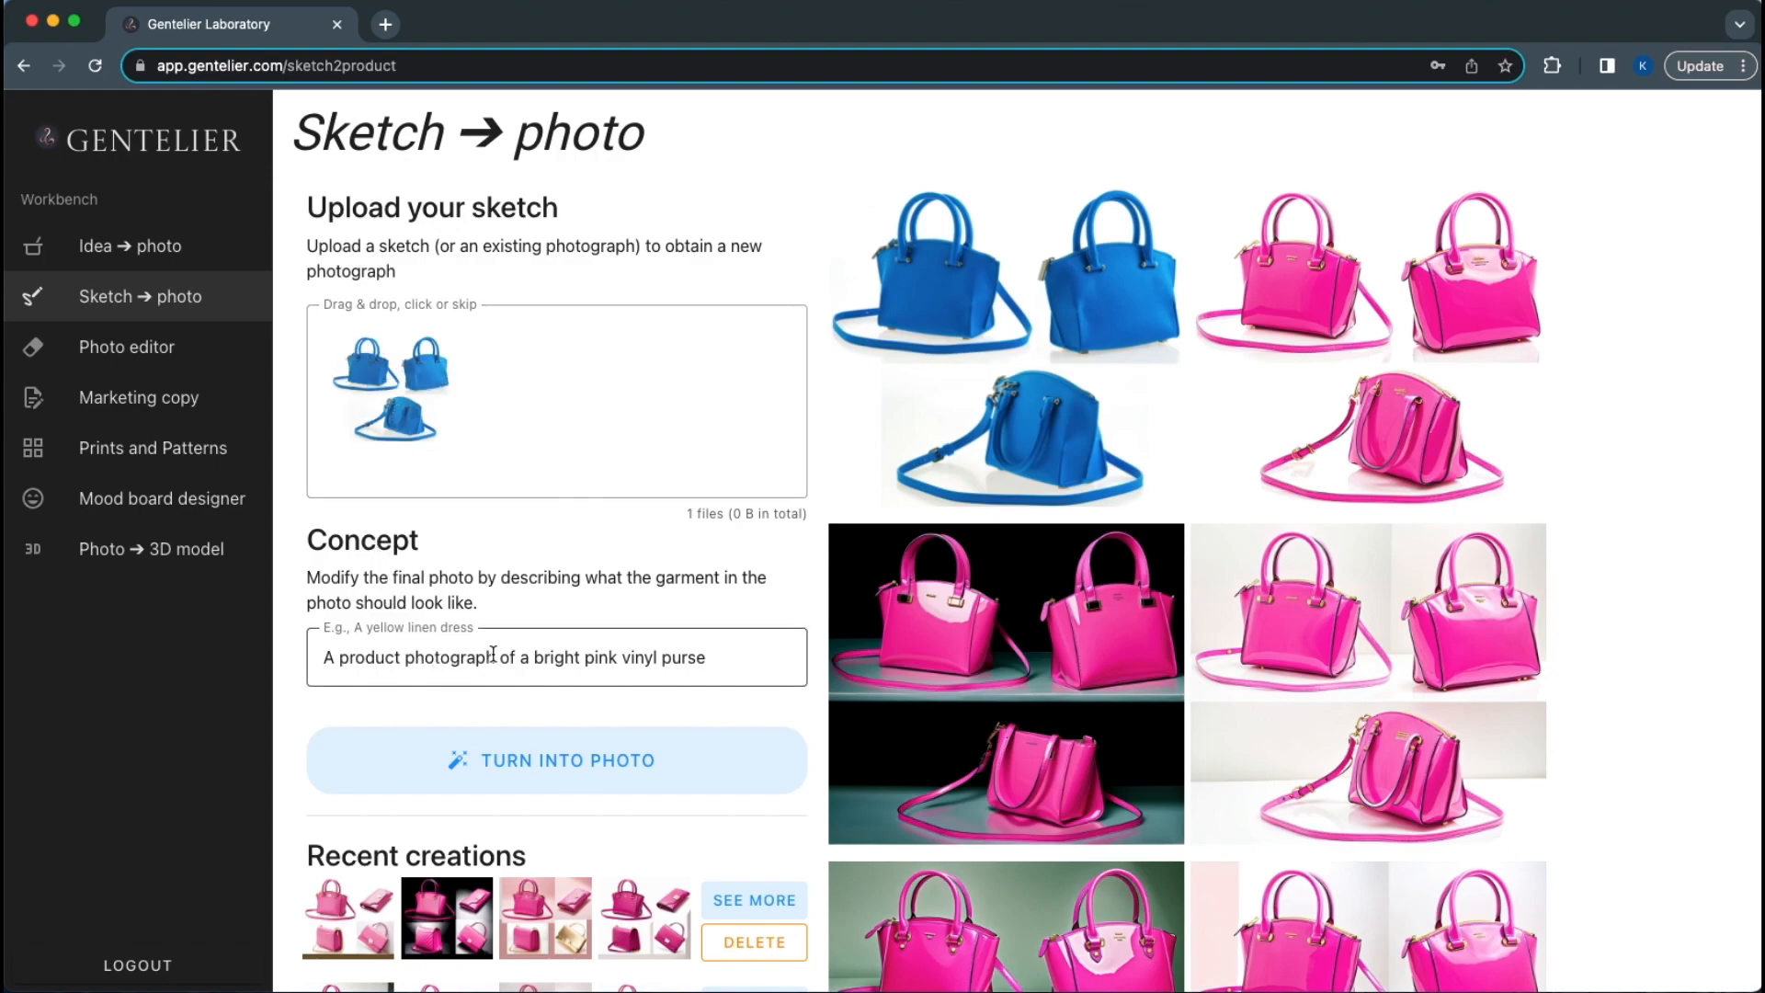
# Highlight the phrase 'a bright pink vinyl purse' and enlarge the blue bag image again
pyautogui.moveTo(522, 660); pyautogui.dragTo(710, 655)
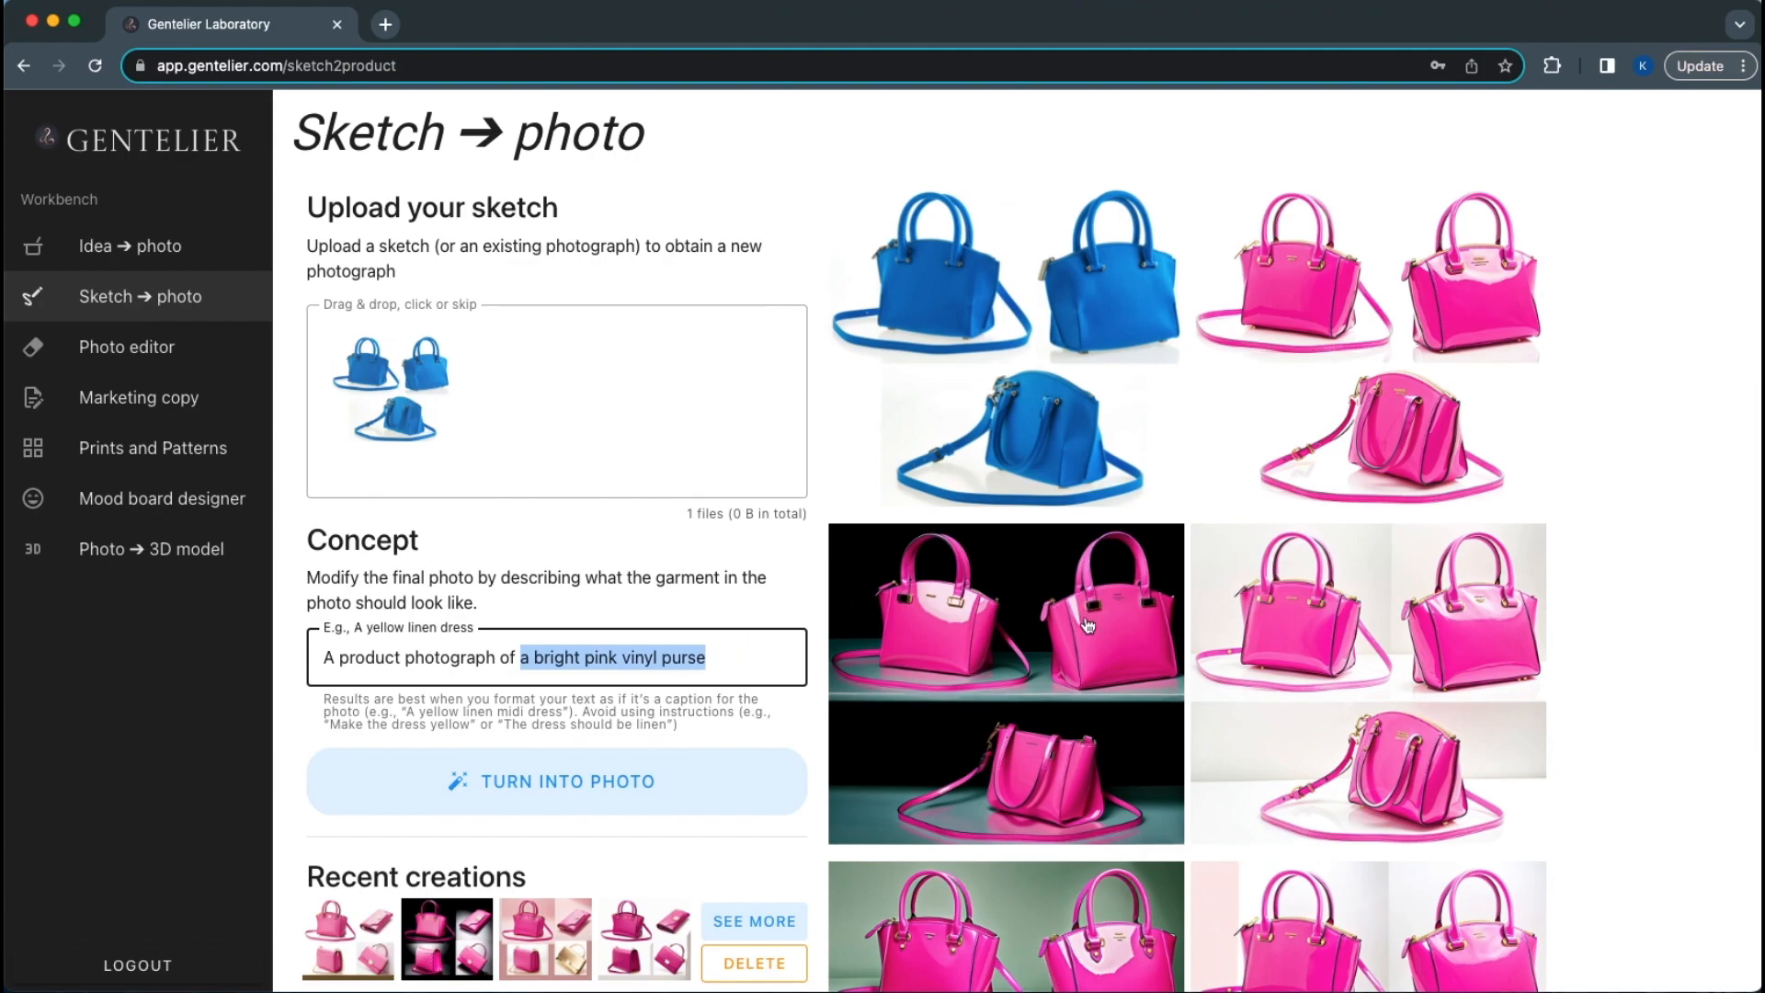
pyautogui.scroll(-3, 1087, 626)
pyautogui.scroll(-5, 1087, 624)
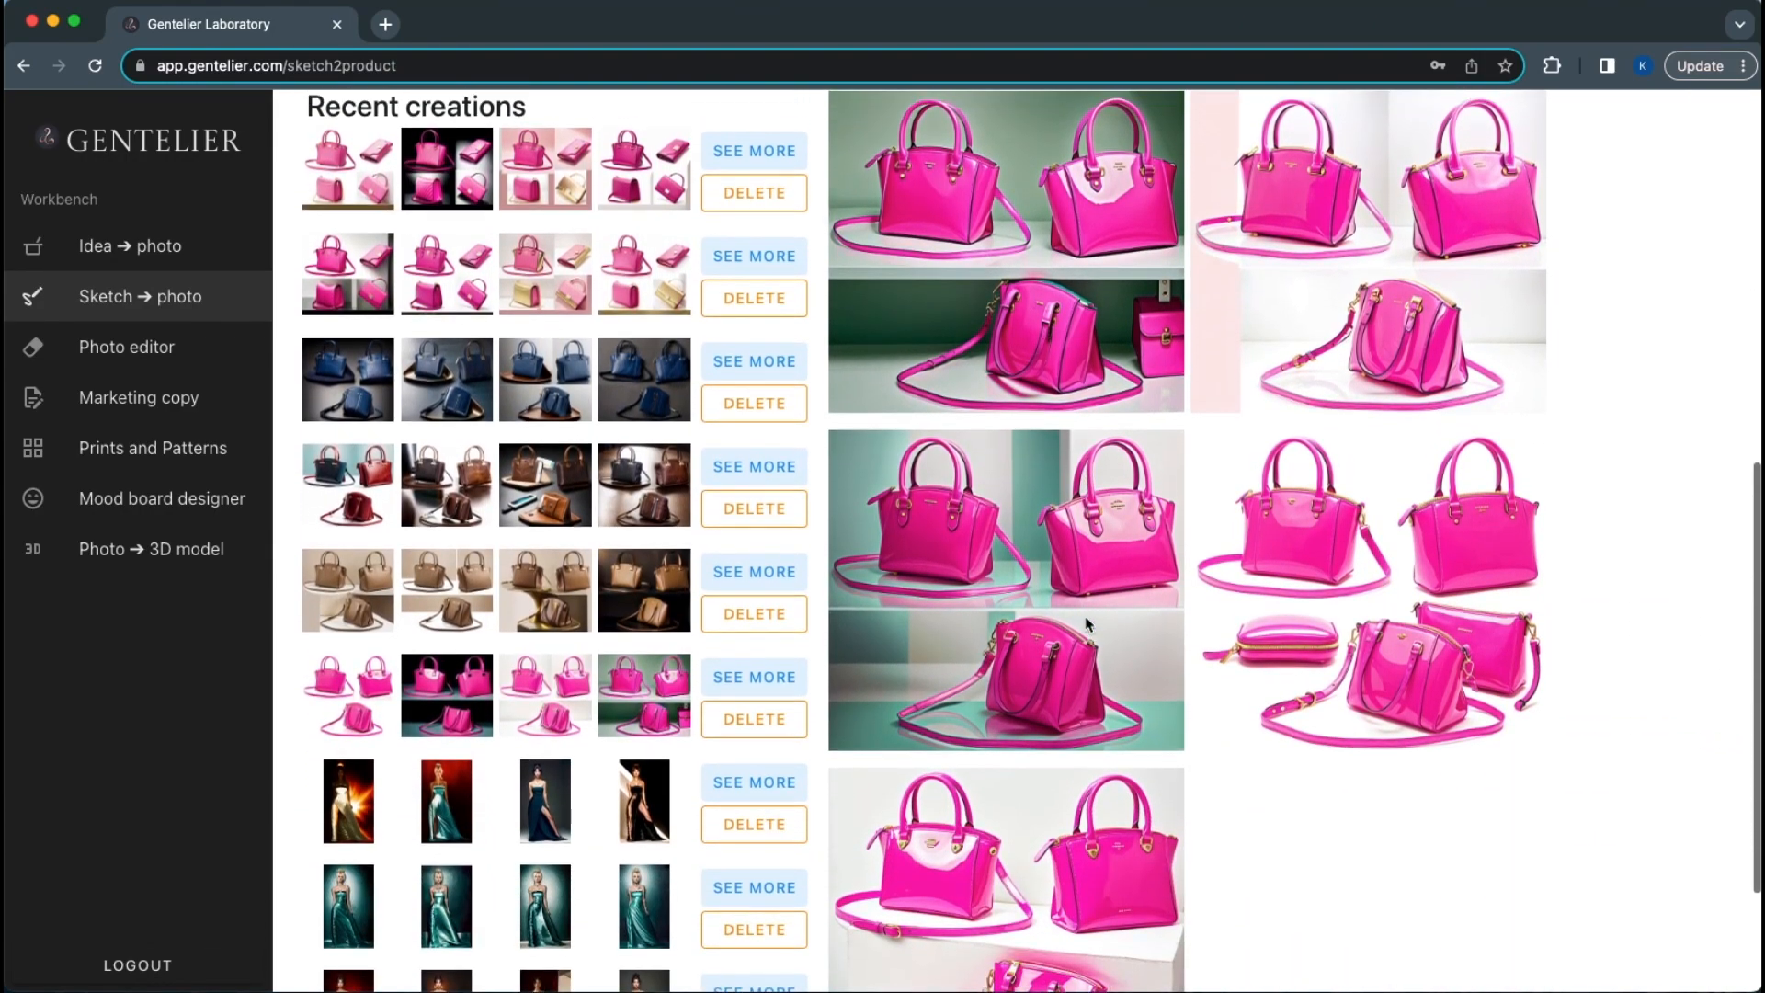
pyautogui.scroll(7, 1089, 588)
pyautogui.click(1105, 537)
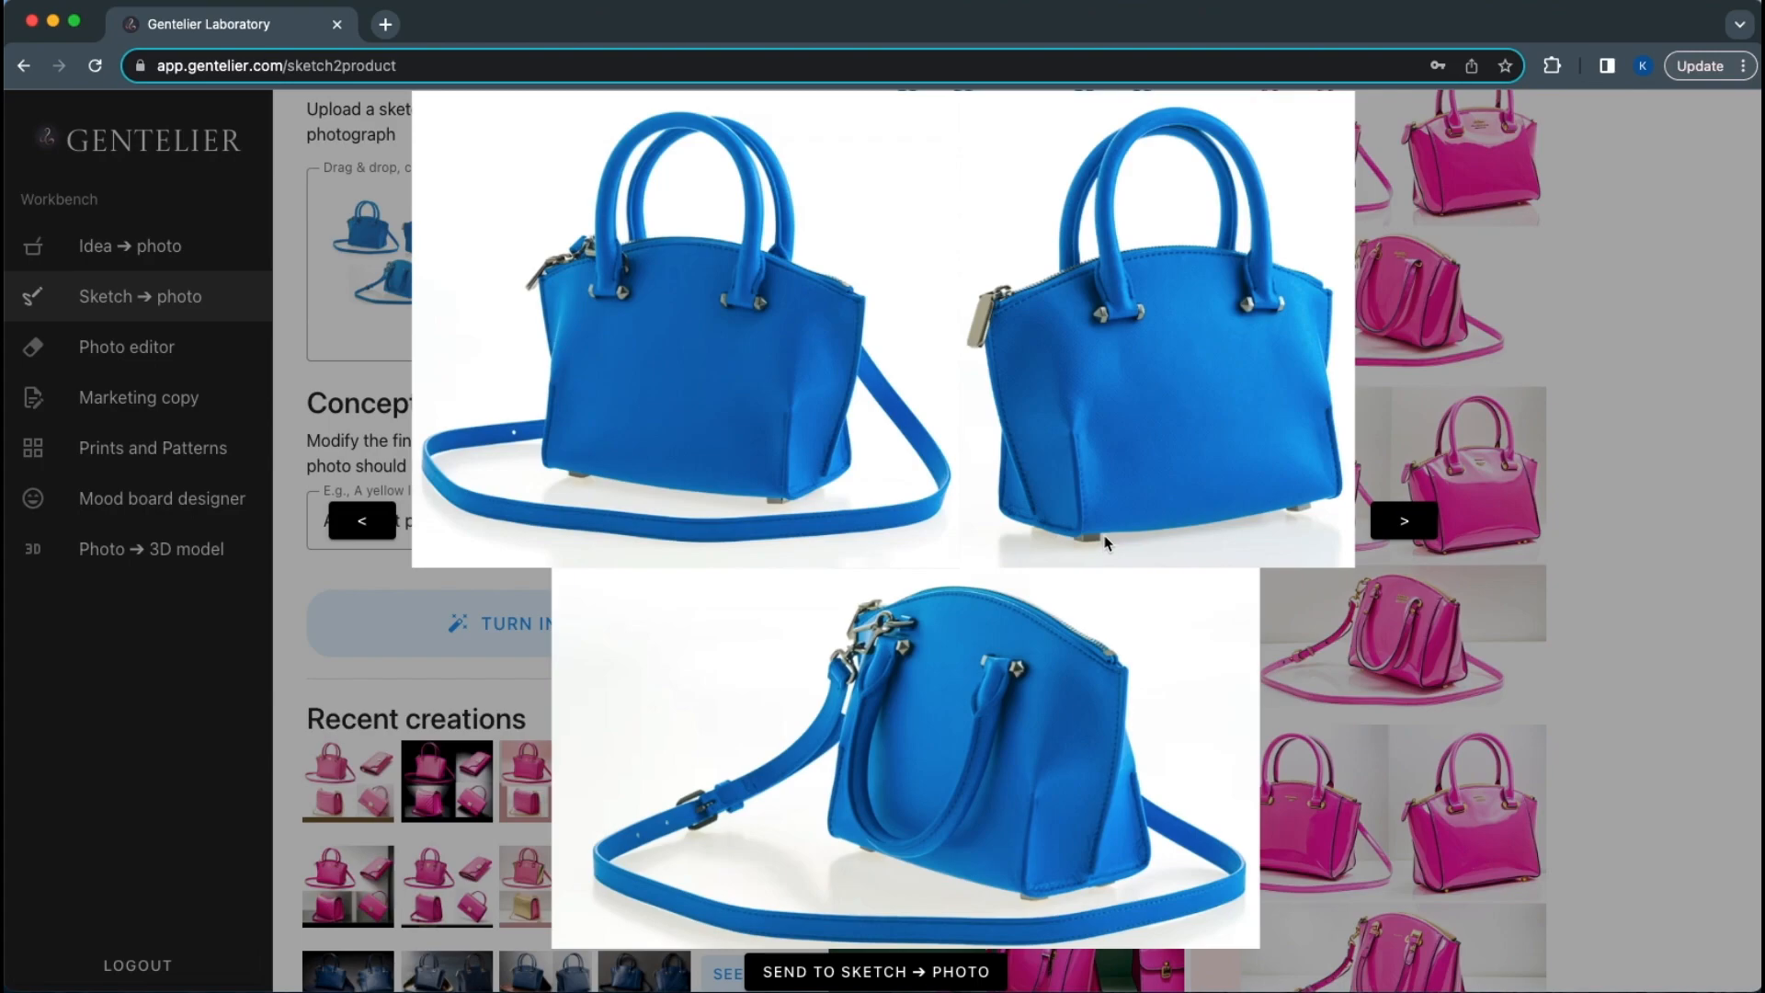
pyautogui.click(1619, 381)
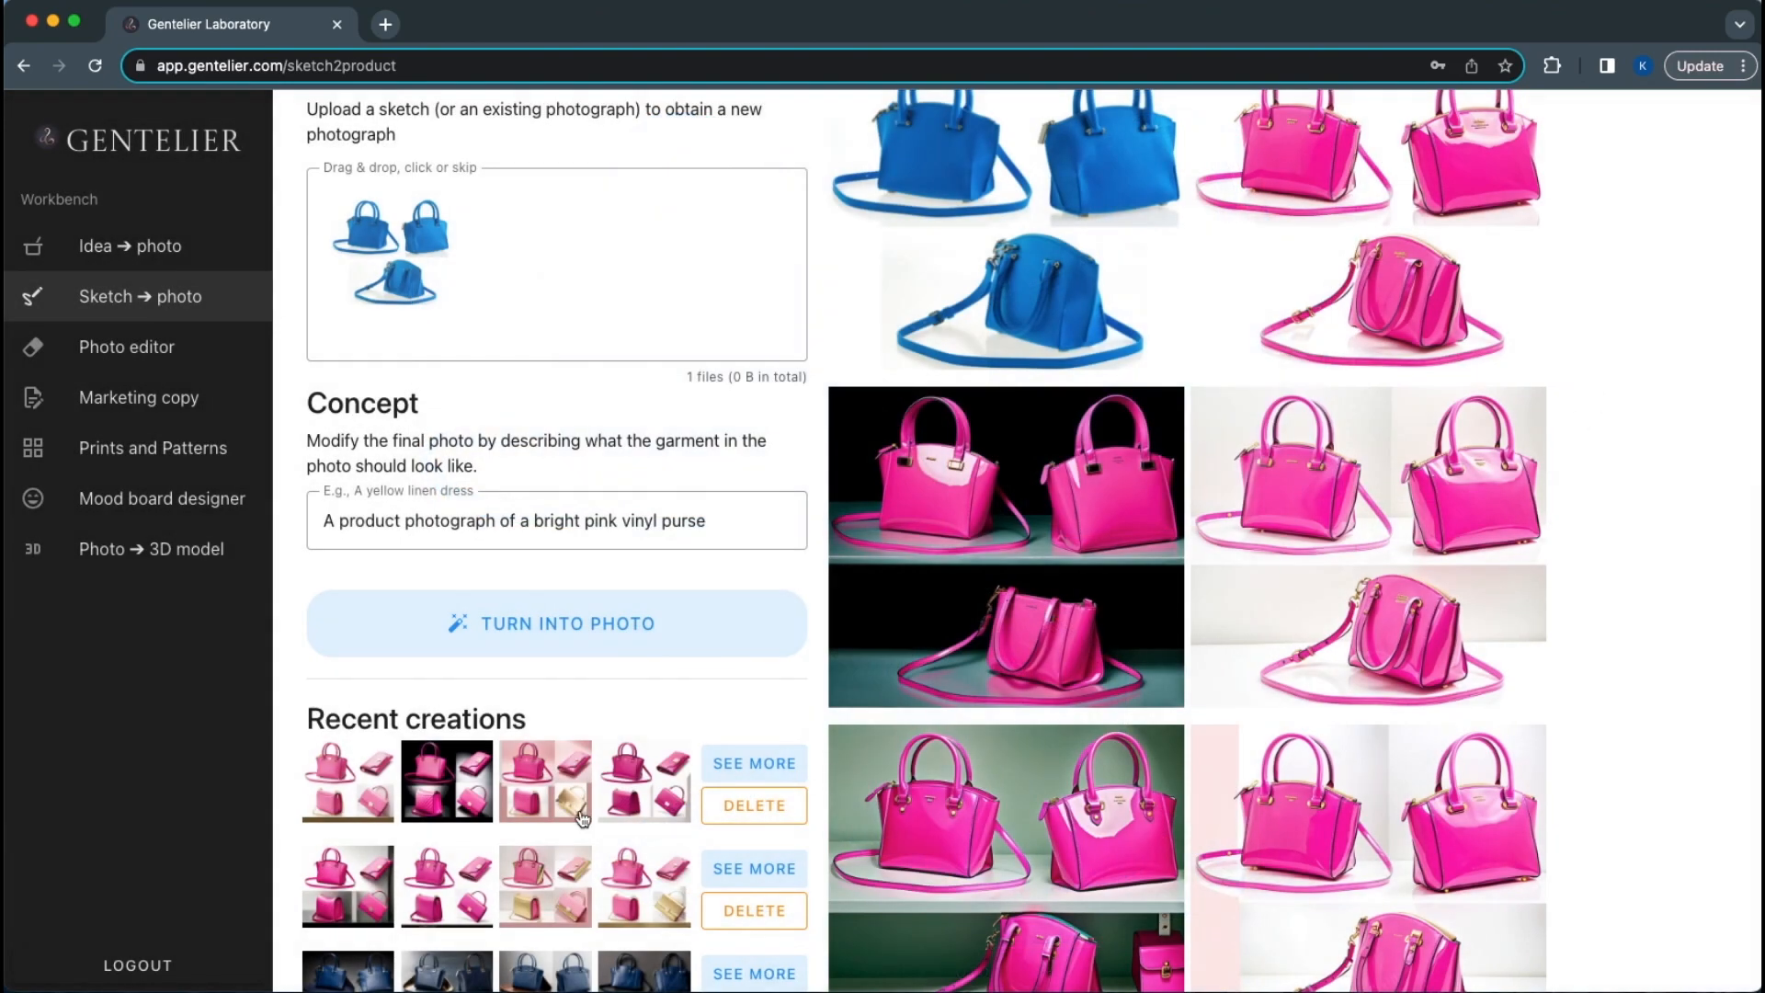
pyautogui.scroll(-3, 582, 818)
# Load the beige-brown luxury designer purse creation and open its first bag result enlarged
pyautogui.scroll(-1, 582, 818)
pyautogui.click(753, 864)
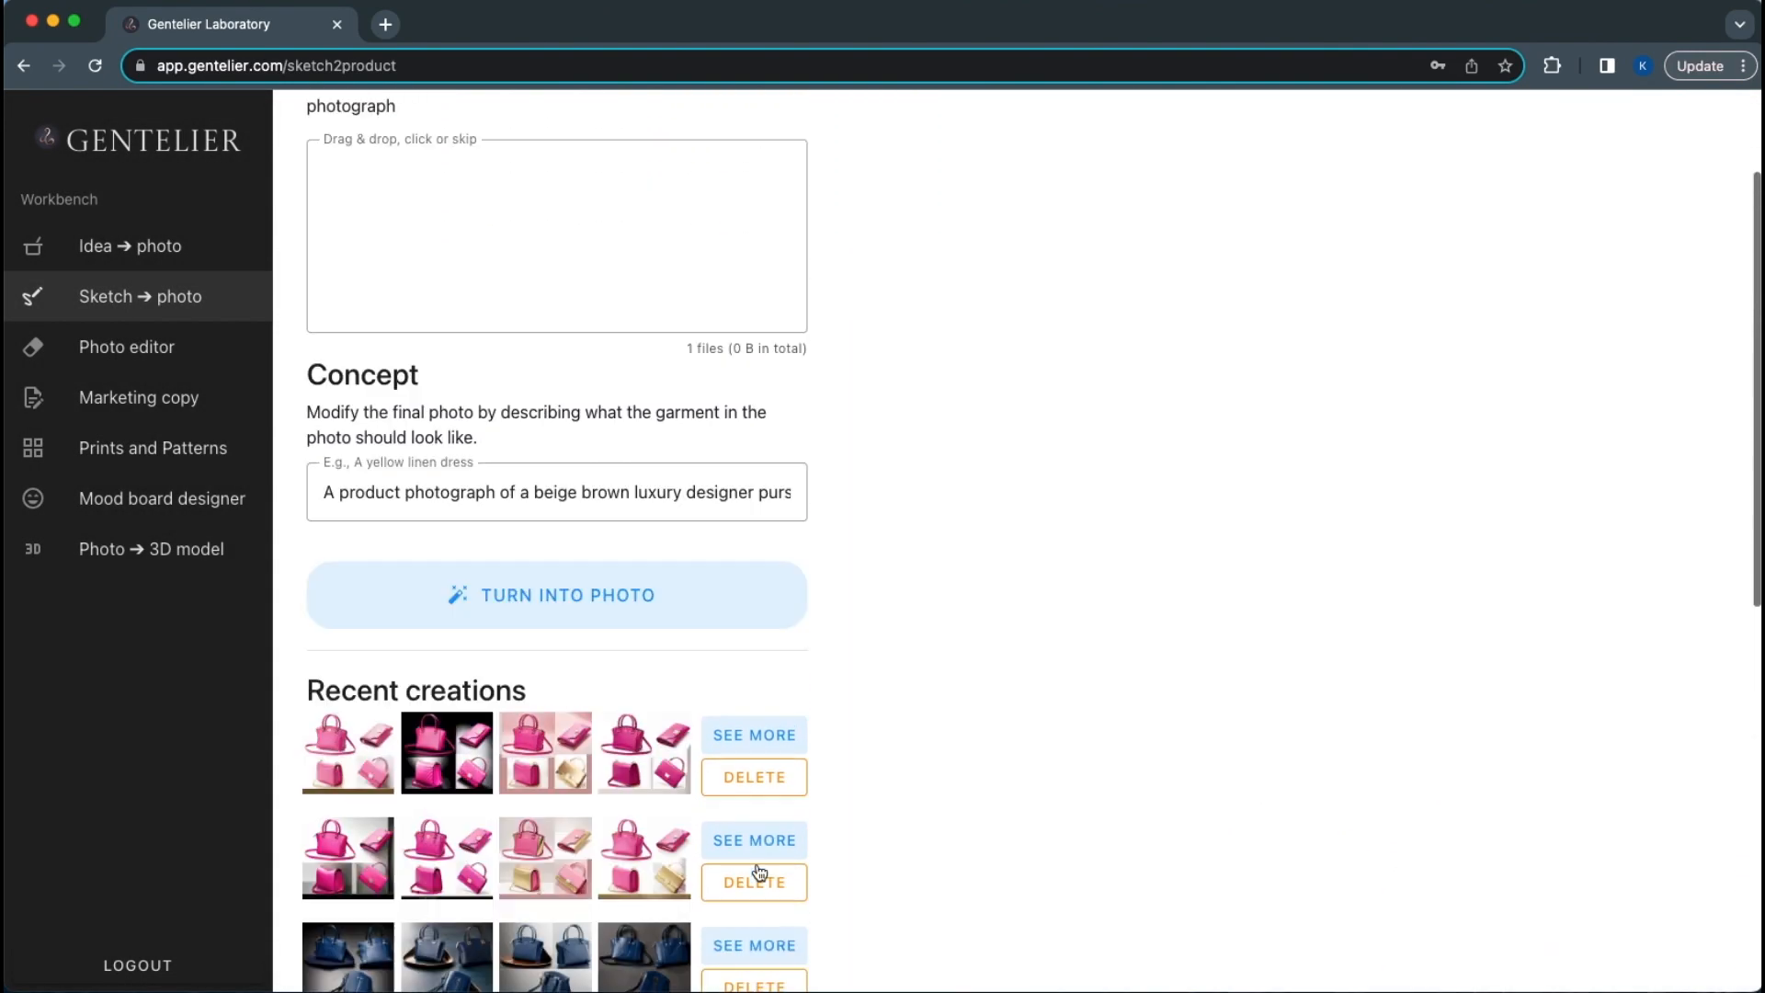
pyautogui.hscroll(1, 540, 653)
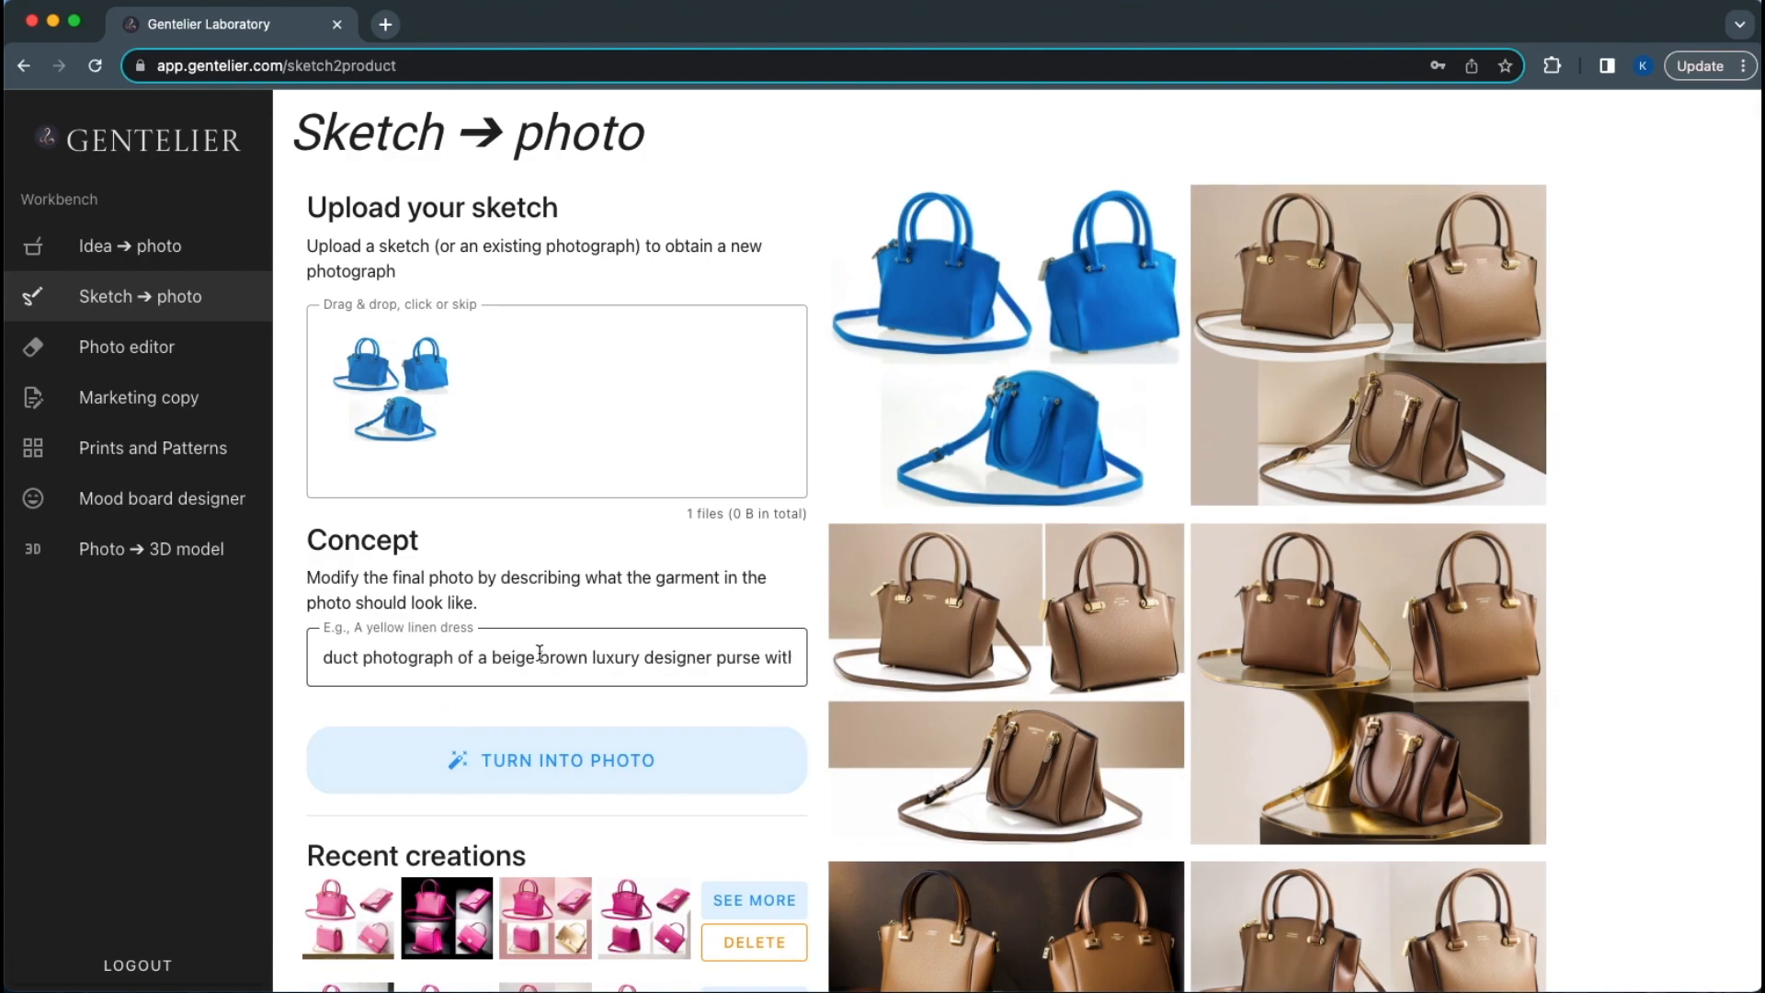
pyautogui.hscroll(3, 540, 654)
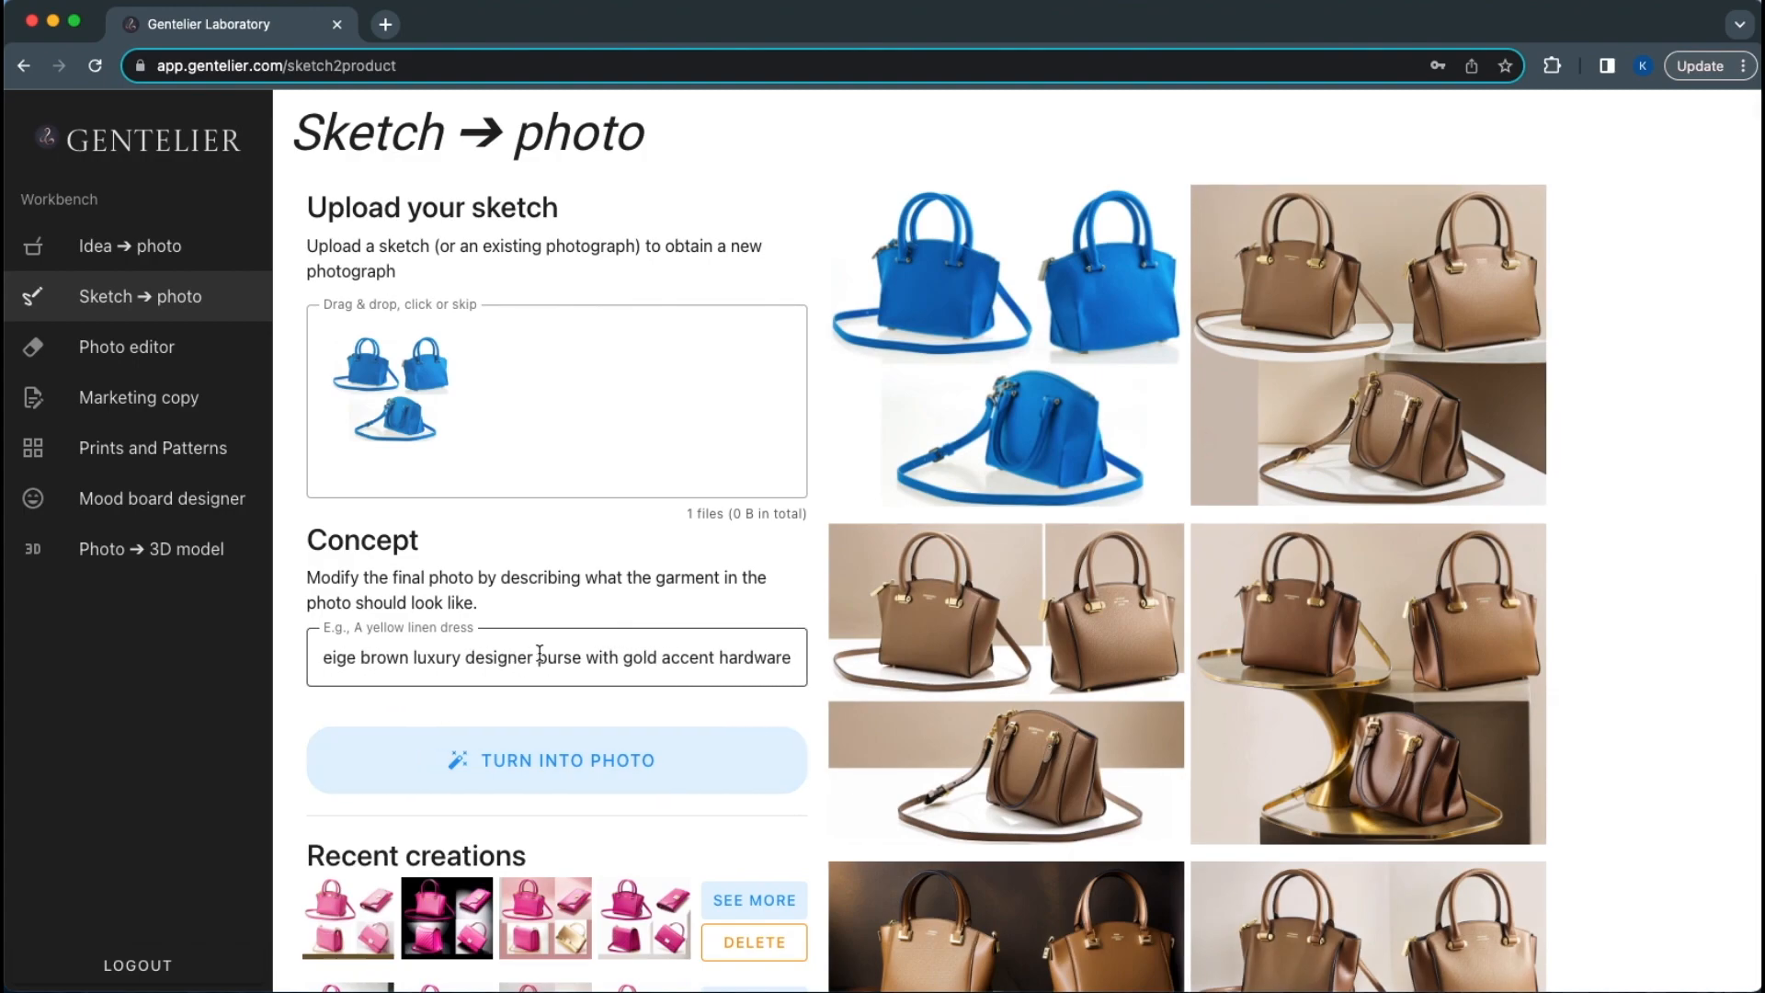
pyautogui.click(1321, 310)
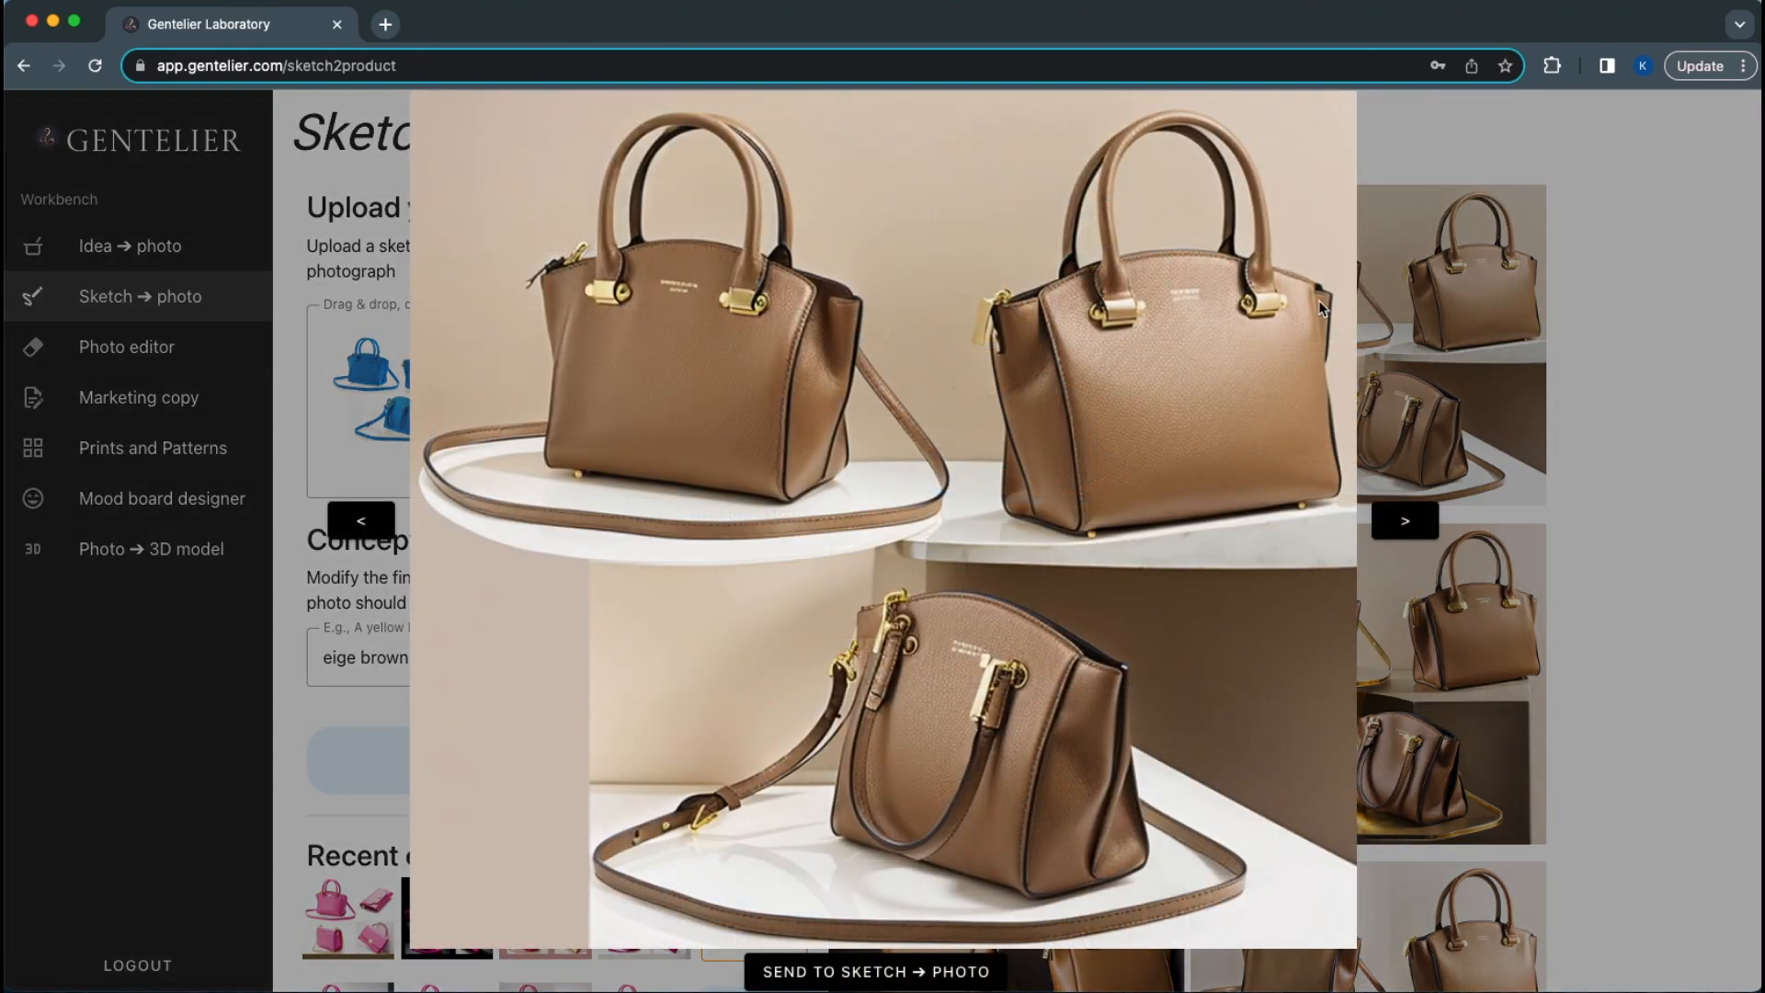
pyautogui.press('Right')
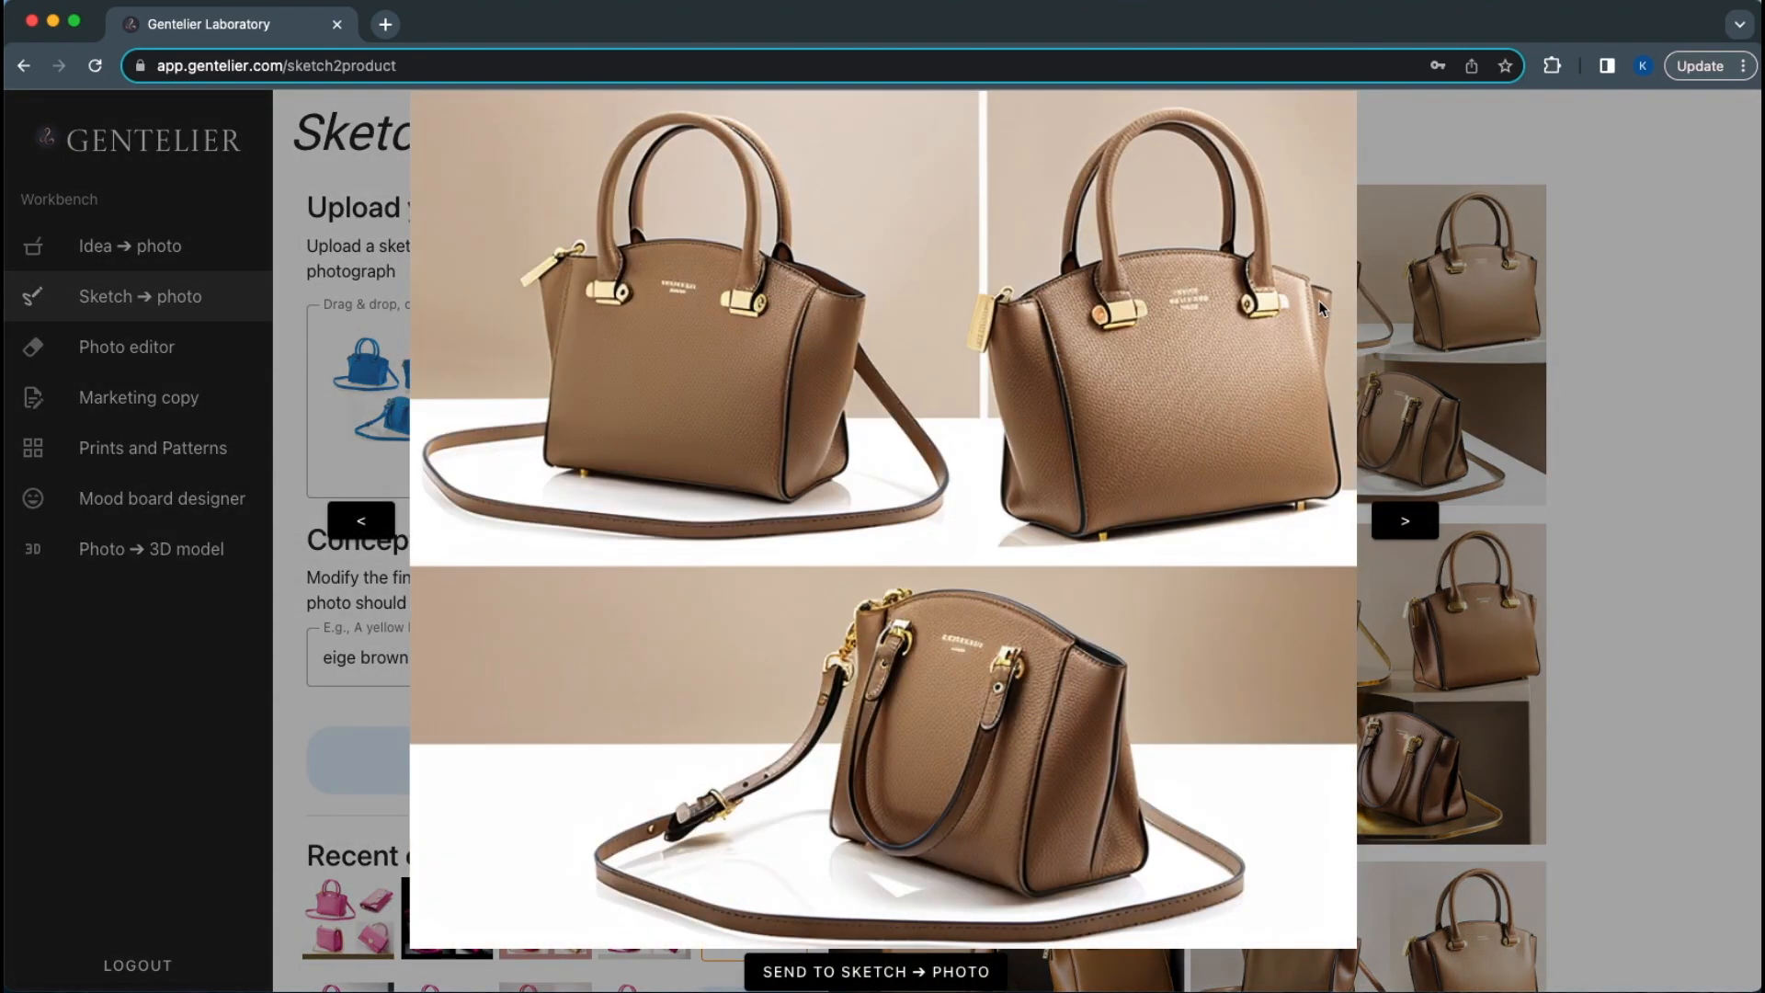
pyautogui.press('Right')
pyautogui.press('Right')
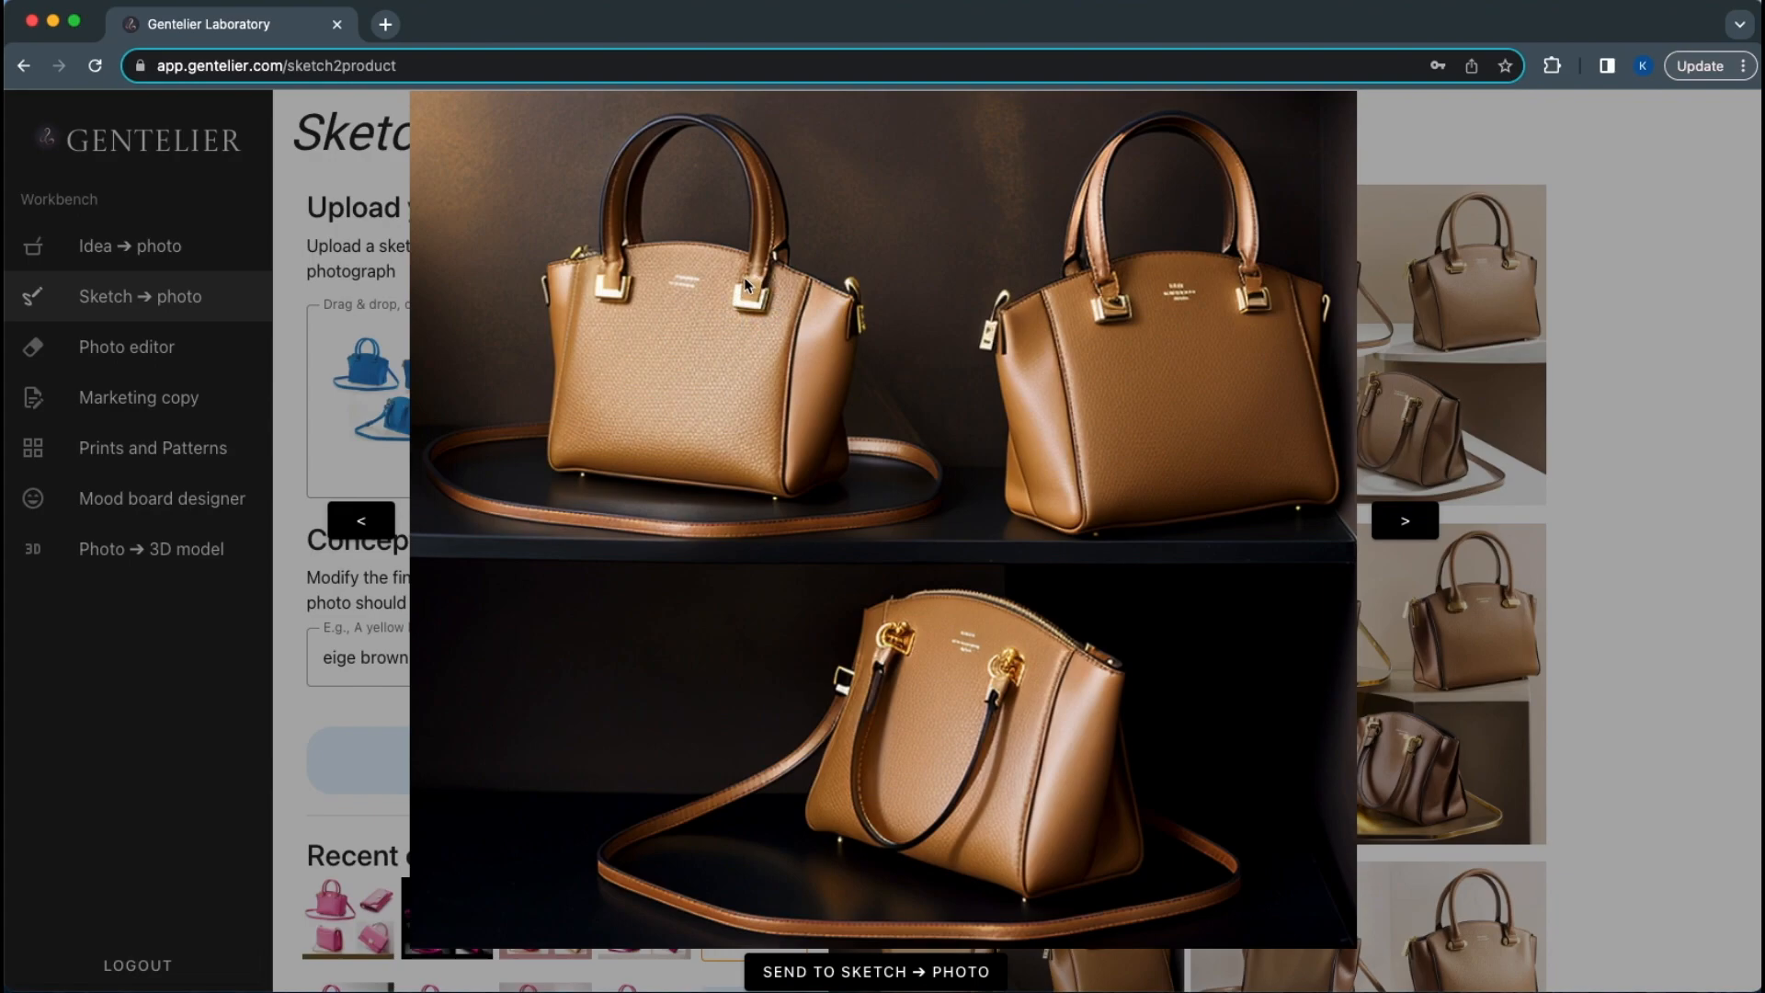
# Step through the brown and beige bag results to the blue bag source, then close the viewer
pyautogui.click(1397, 520)
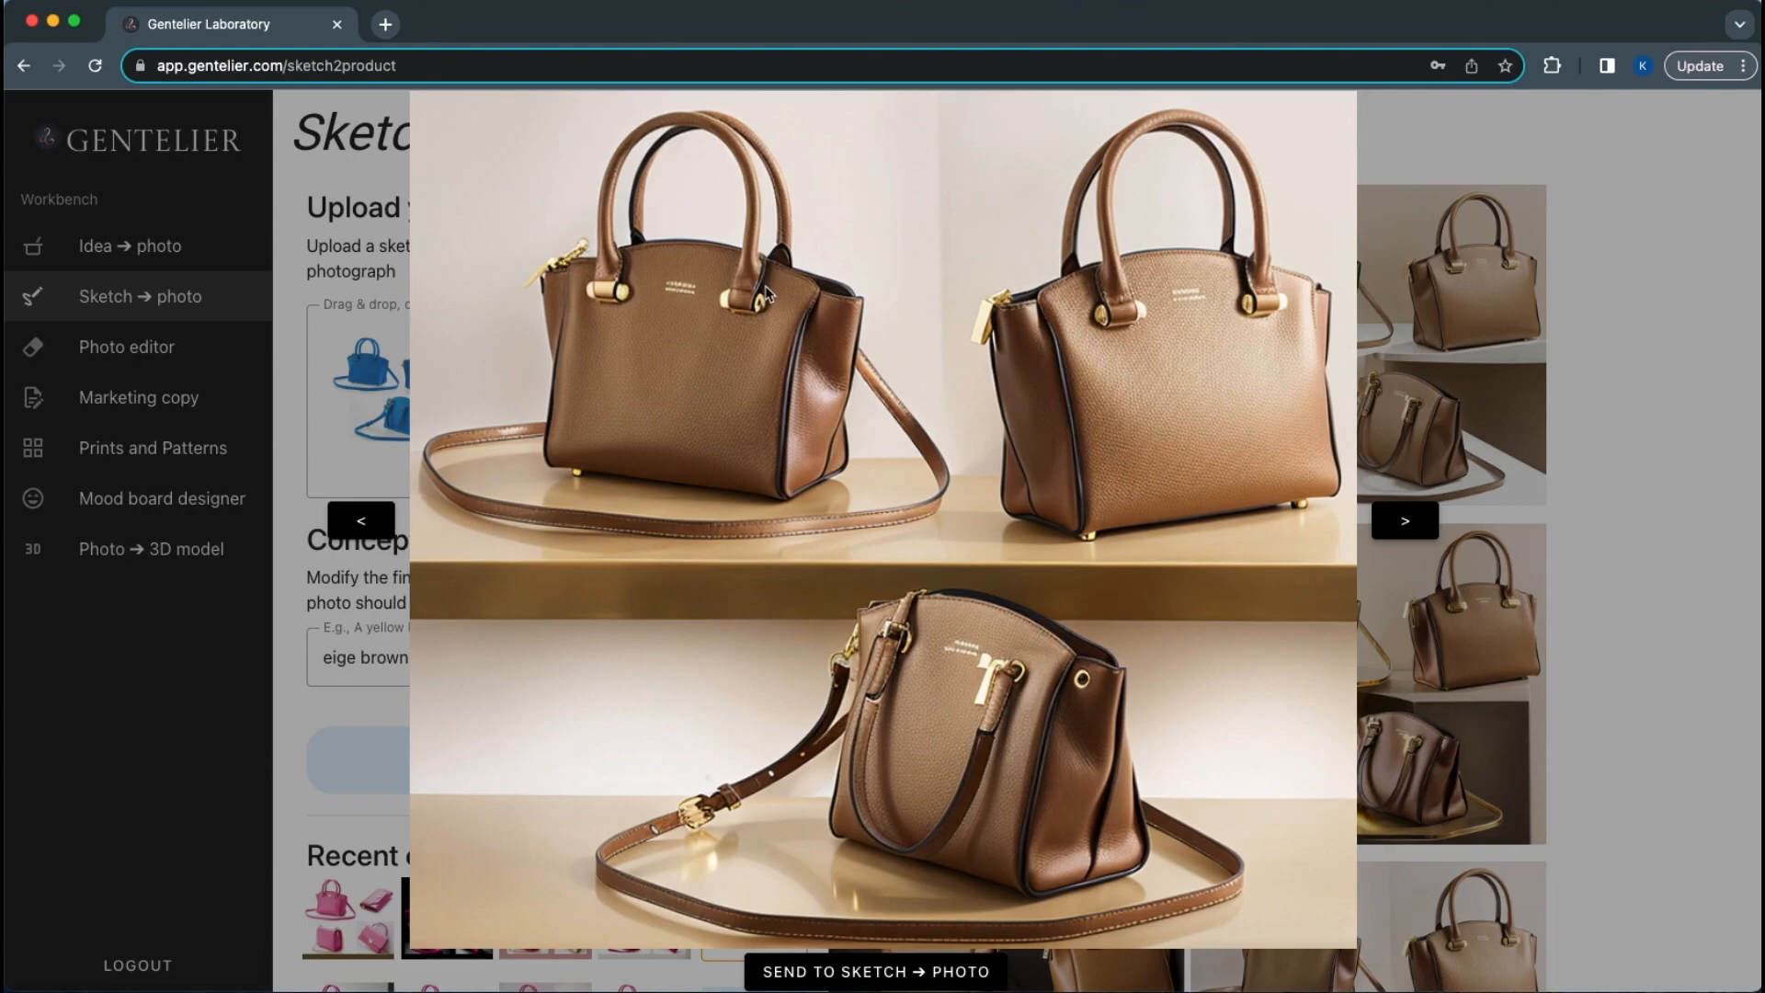
pyautogui.click(1383, 520)
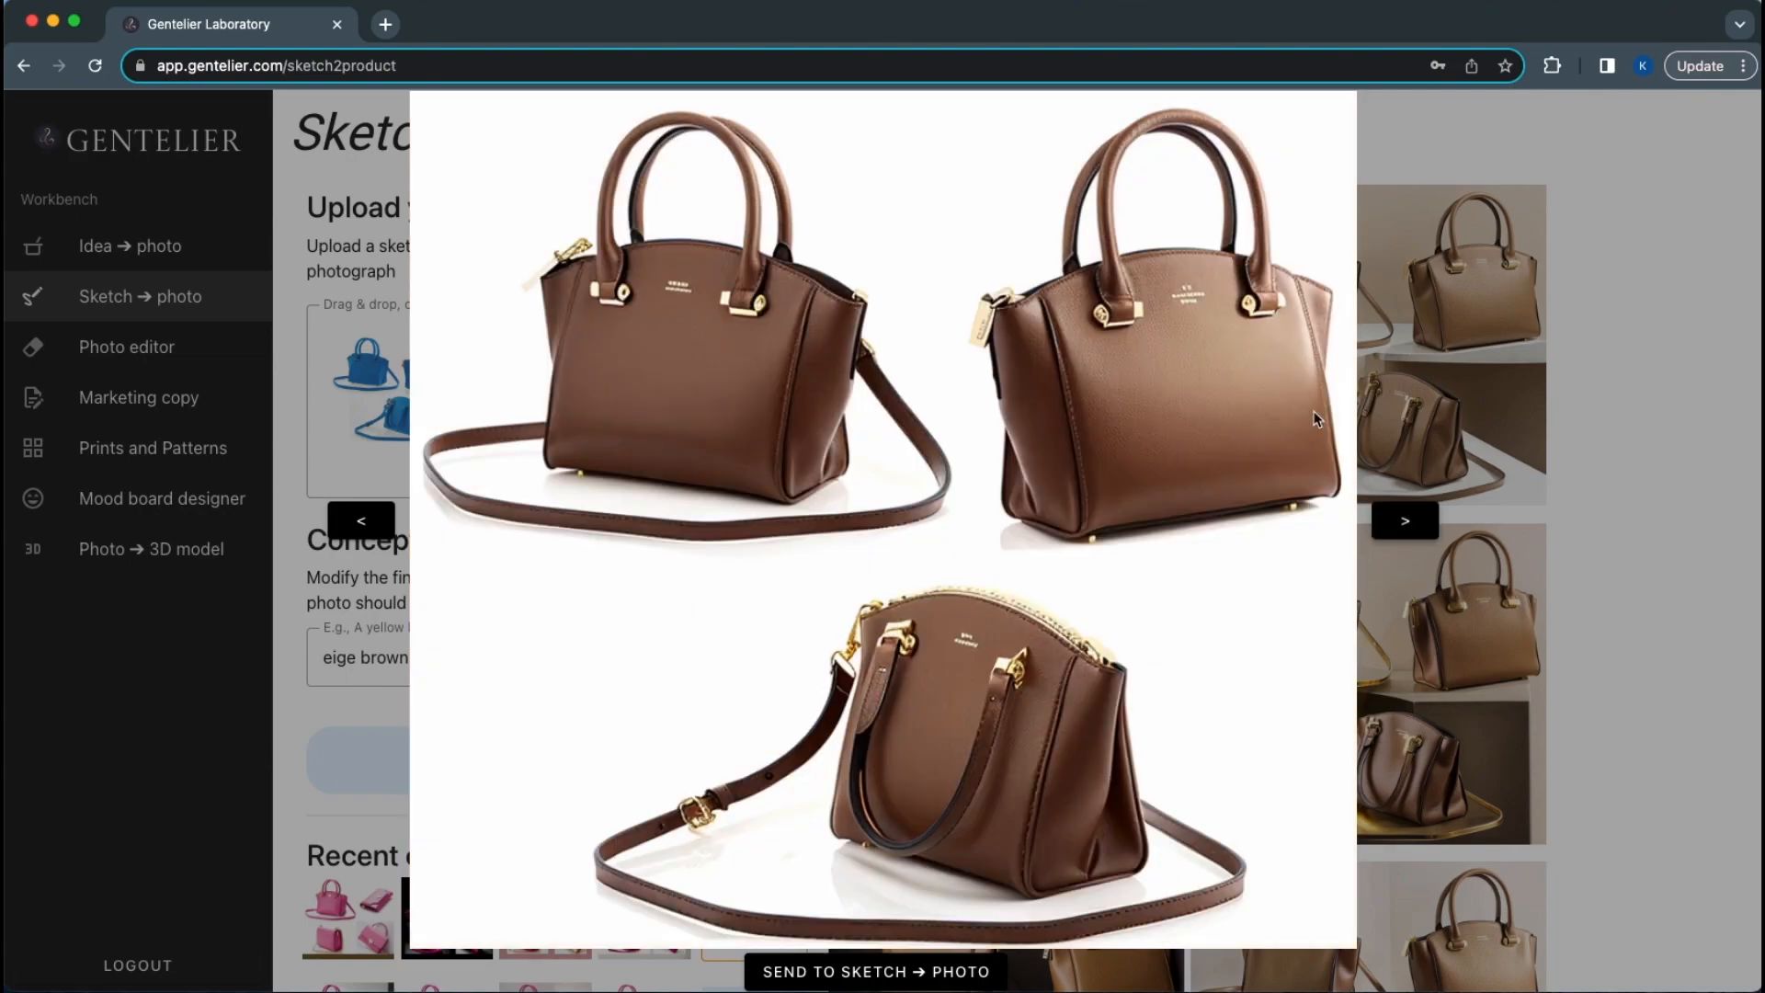
pyautogui.click(1412, 522)
pyautogui.click(1416, 526)
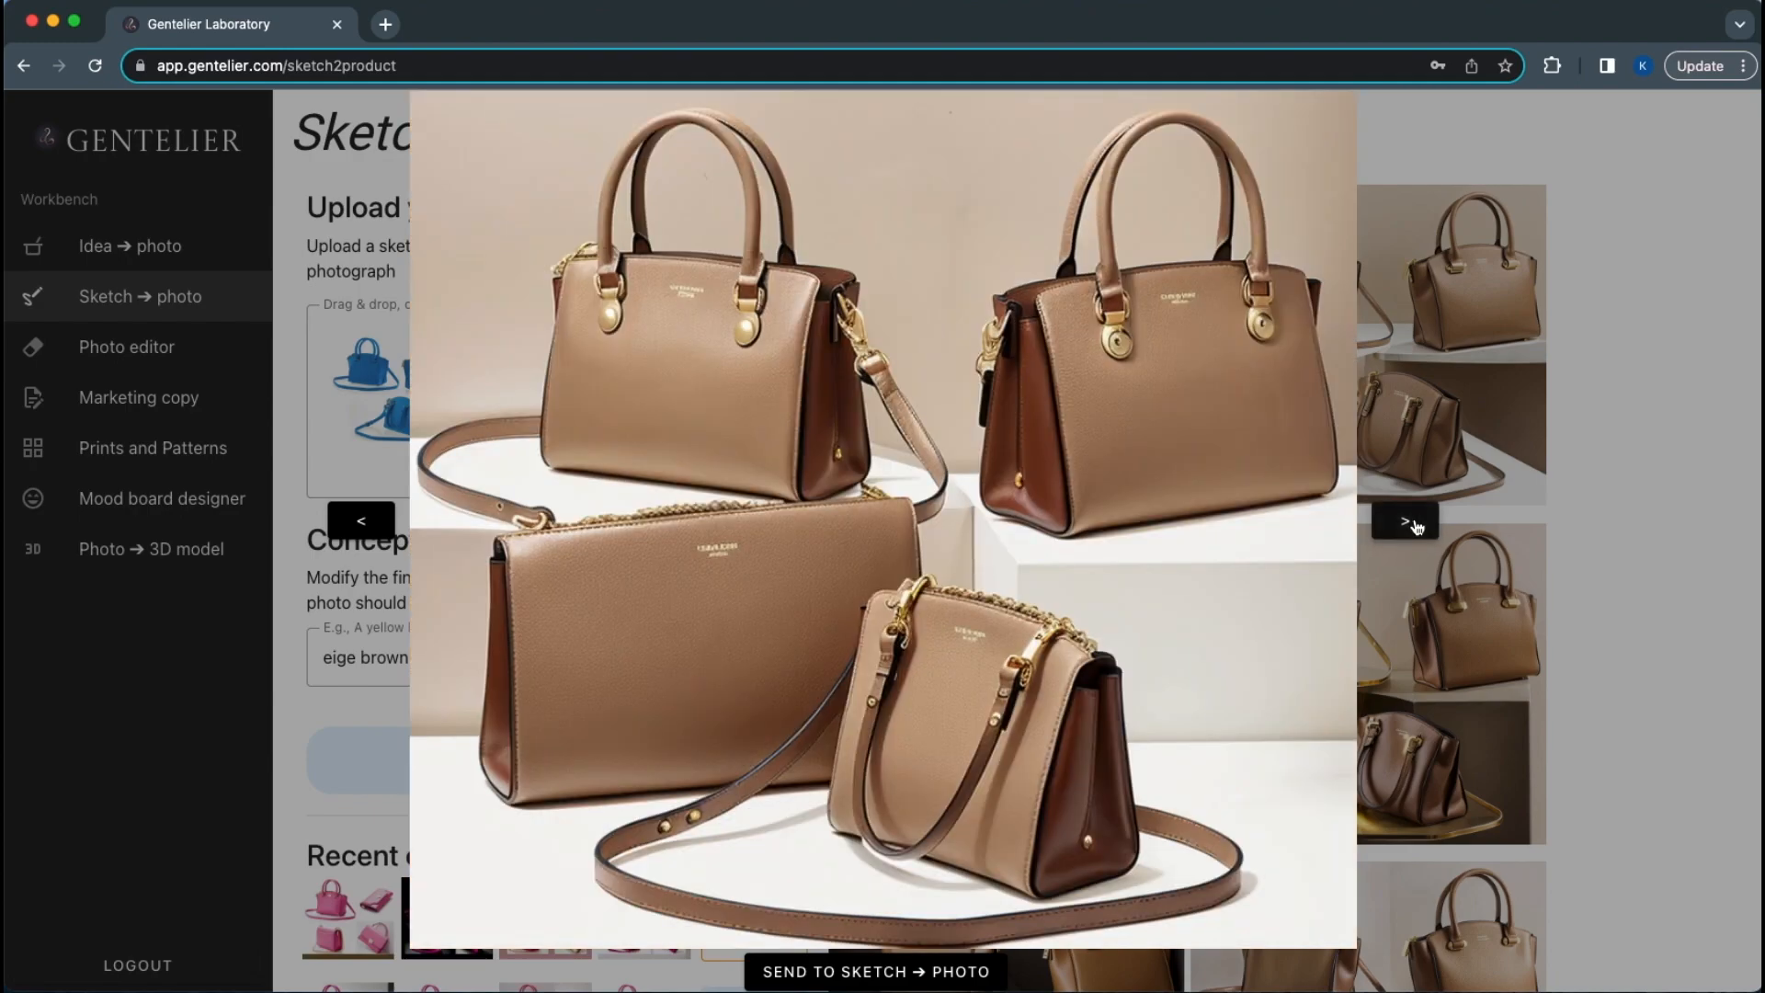
pyautogui.click(1416, 526)
pyautogui.click(1640, 449)
# Select the full concept description of the beige-brown purse creation
pyautogui.scroll(-5, 888, 820)
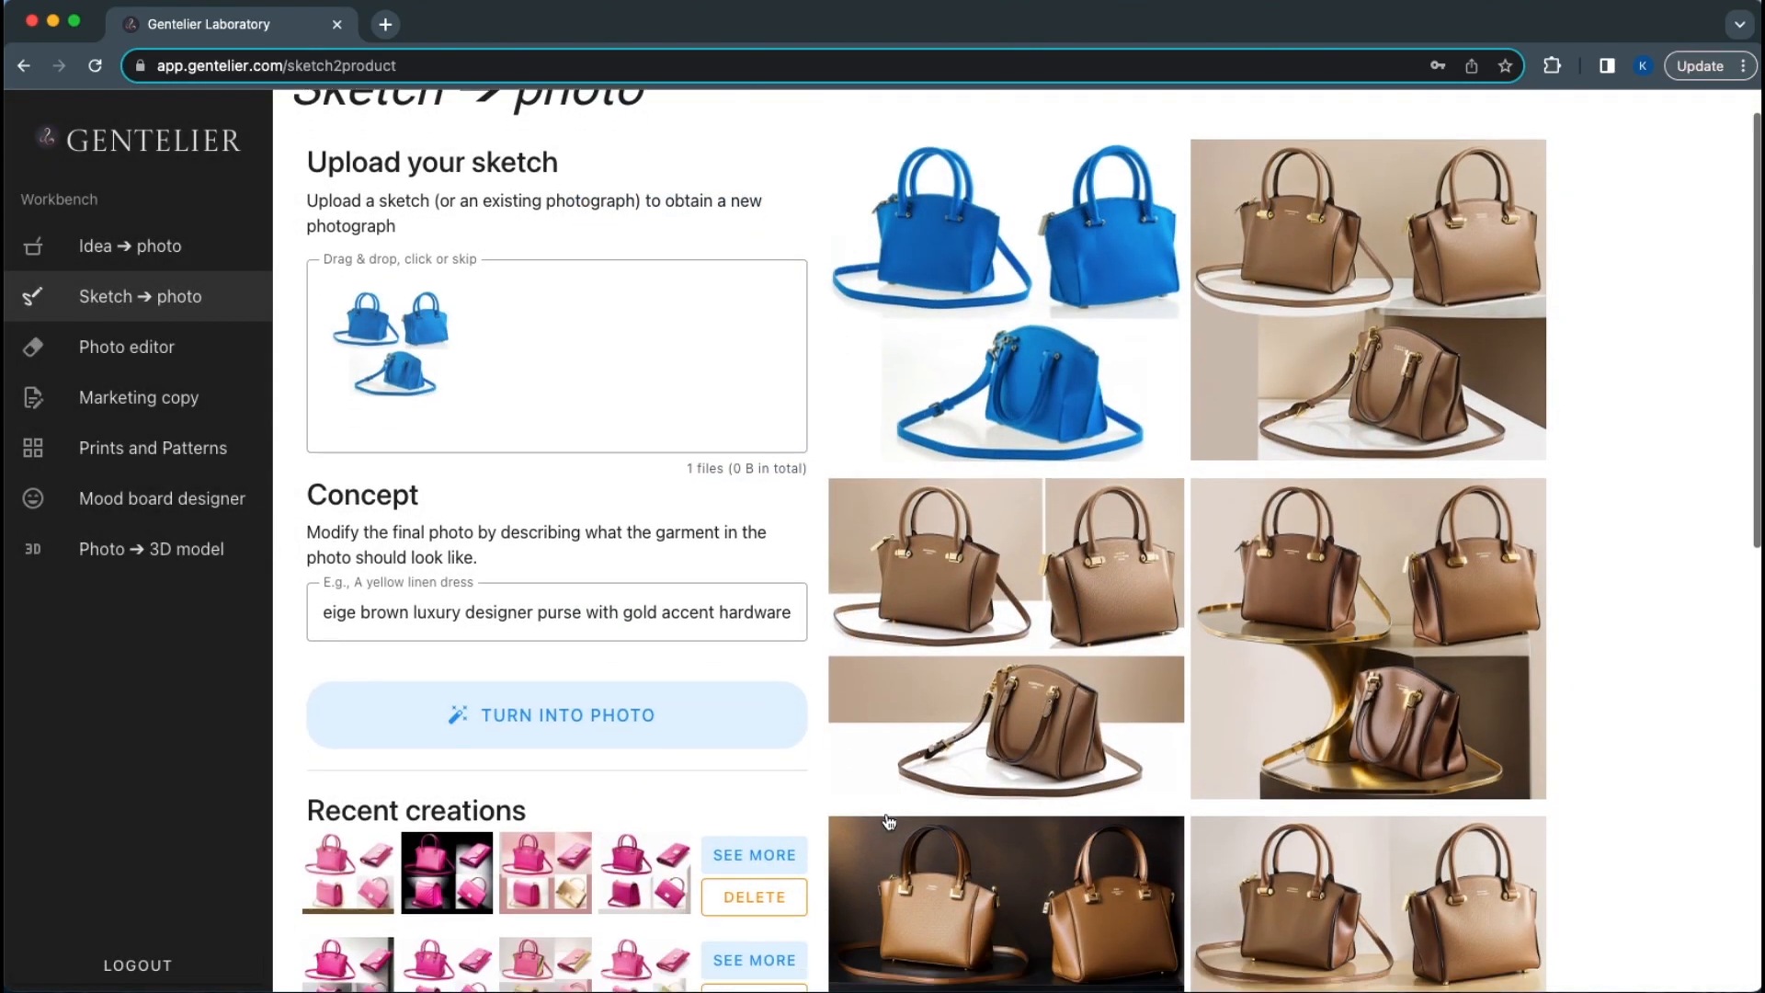
pyautogui.scroll(-2, 888, 821)
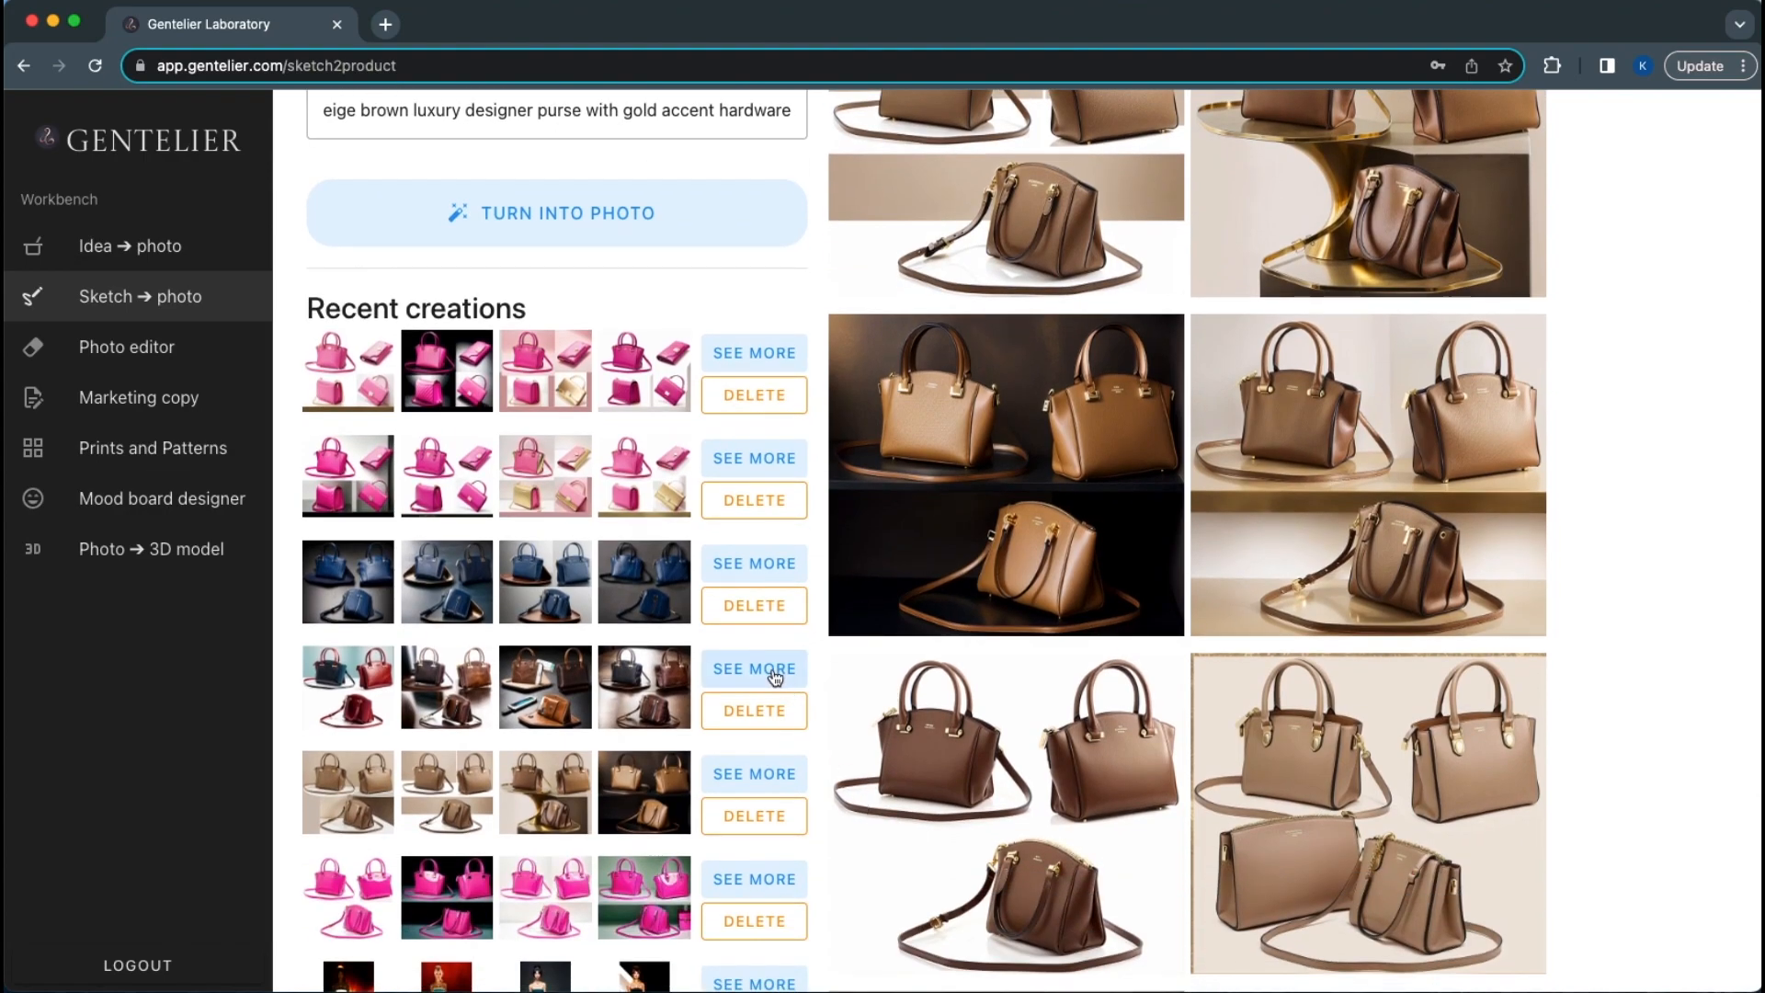
pyautogui.scroll(1, 976, 731)
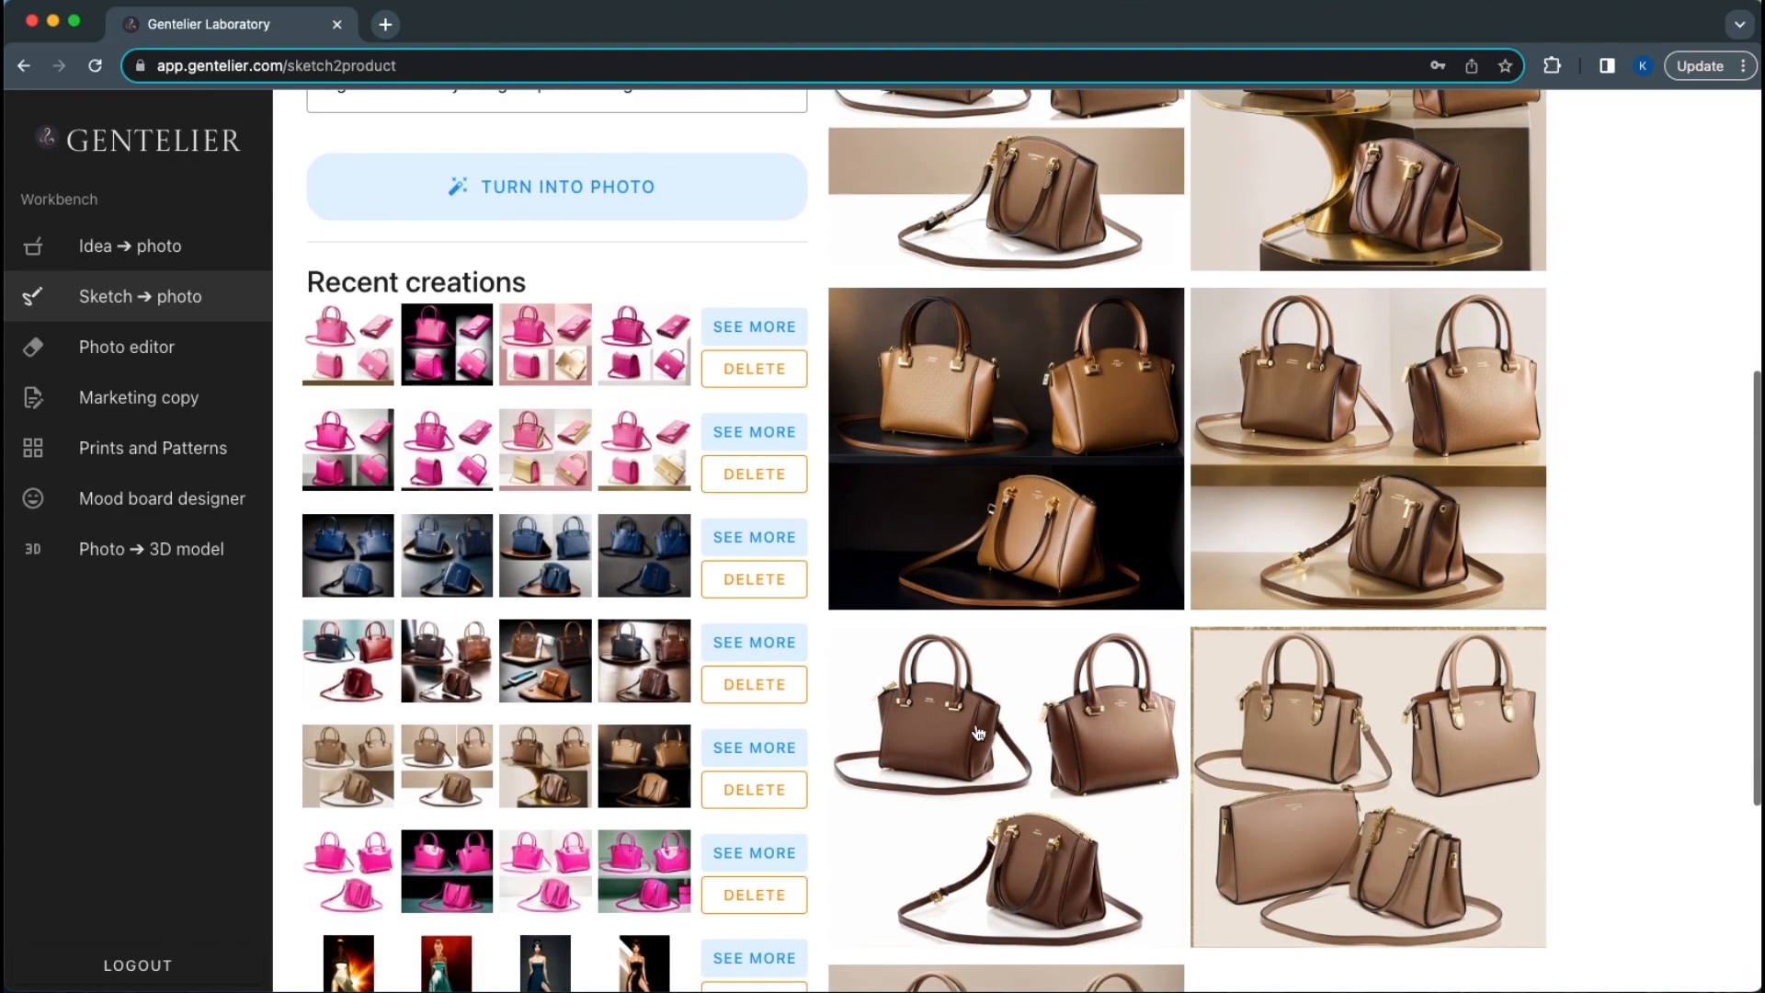
pyautogui.scroll(4, 977, 732)
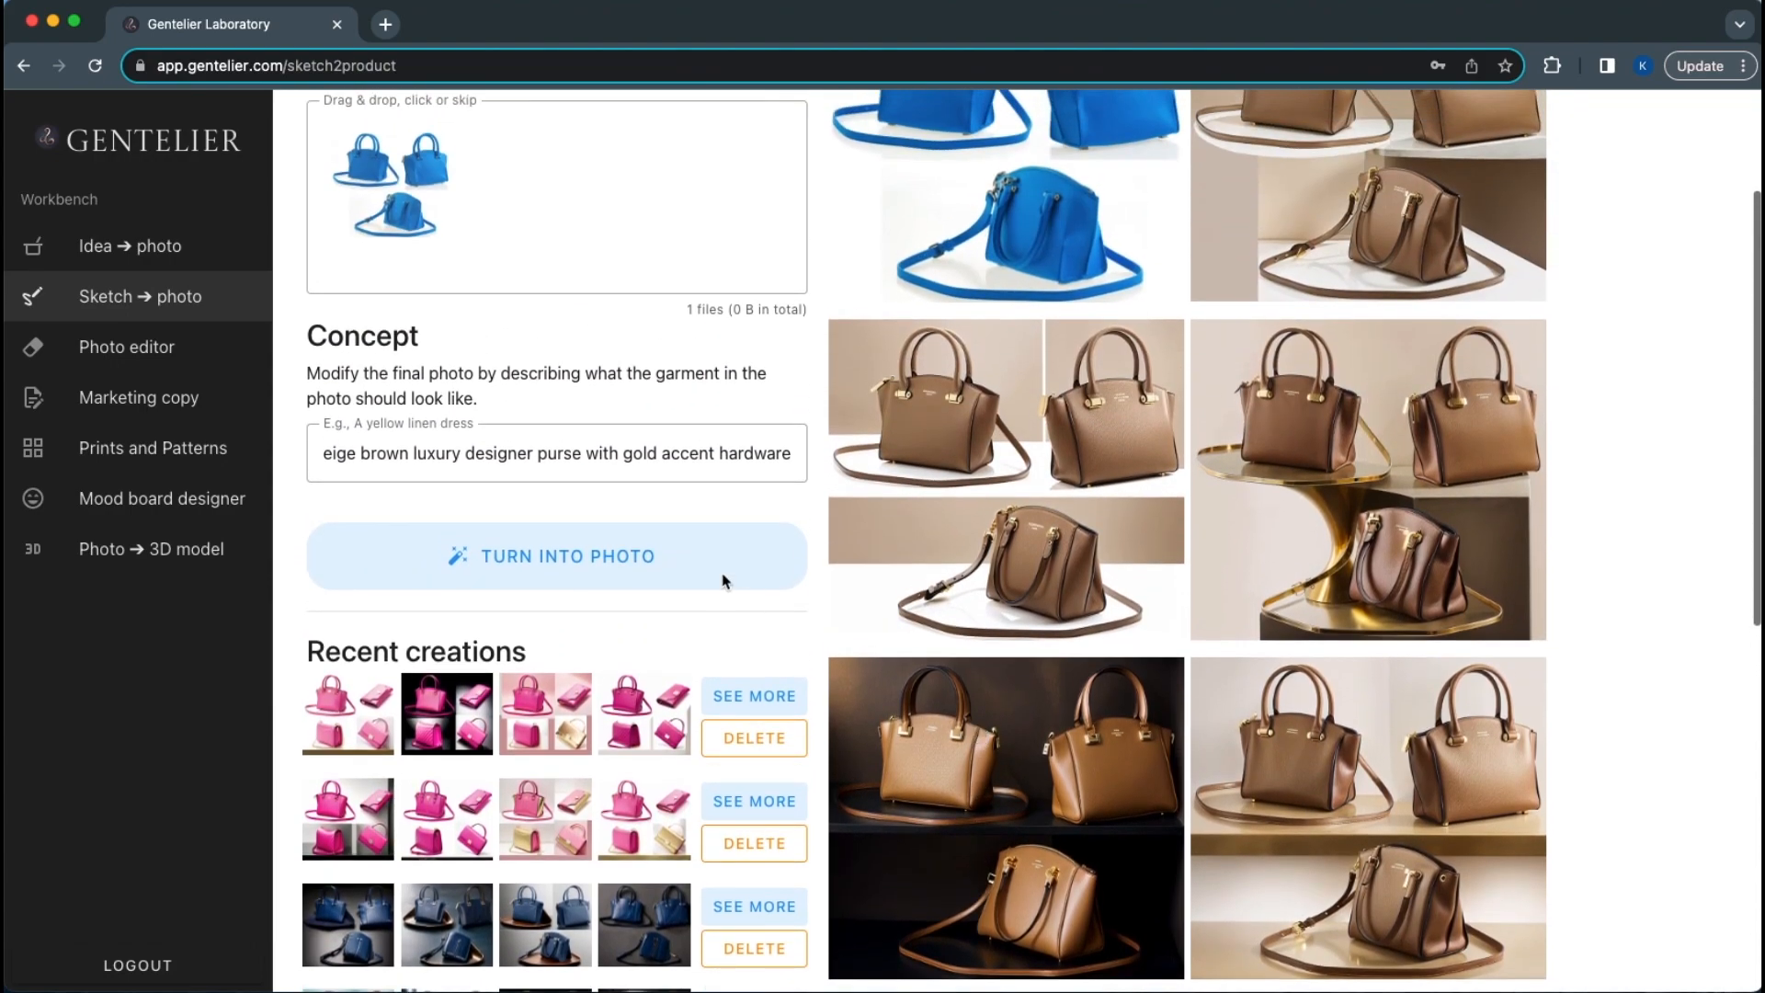
pyautogui.click(649, 450)
pyautogui.press('super+a')
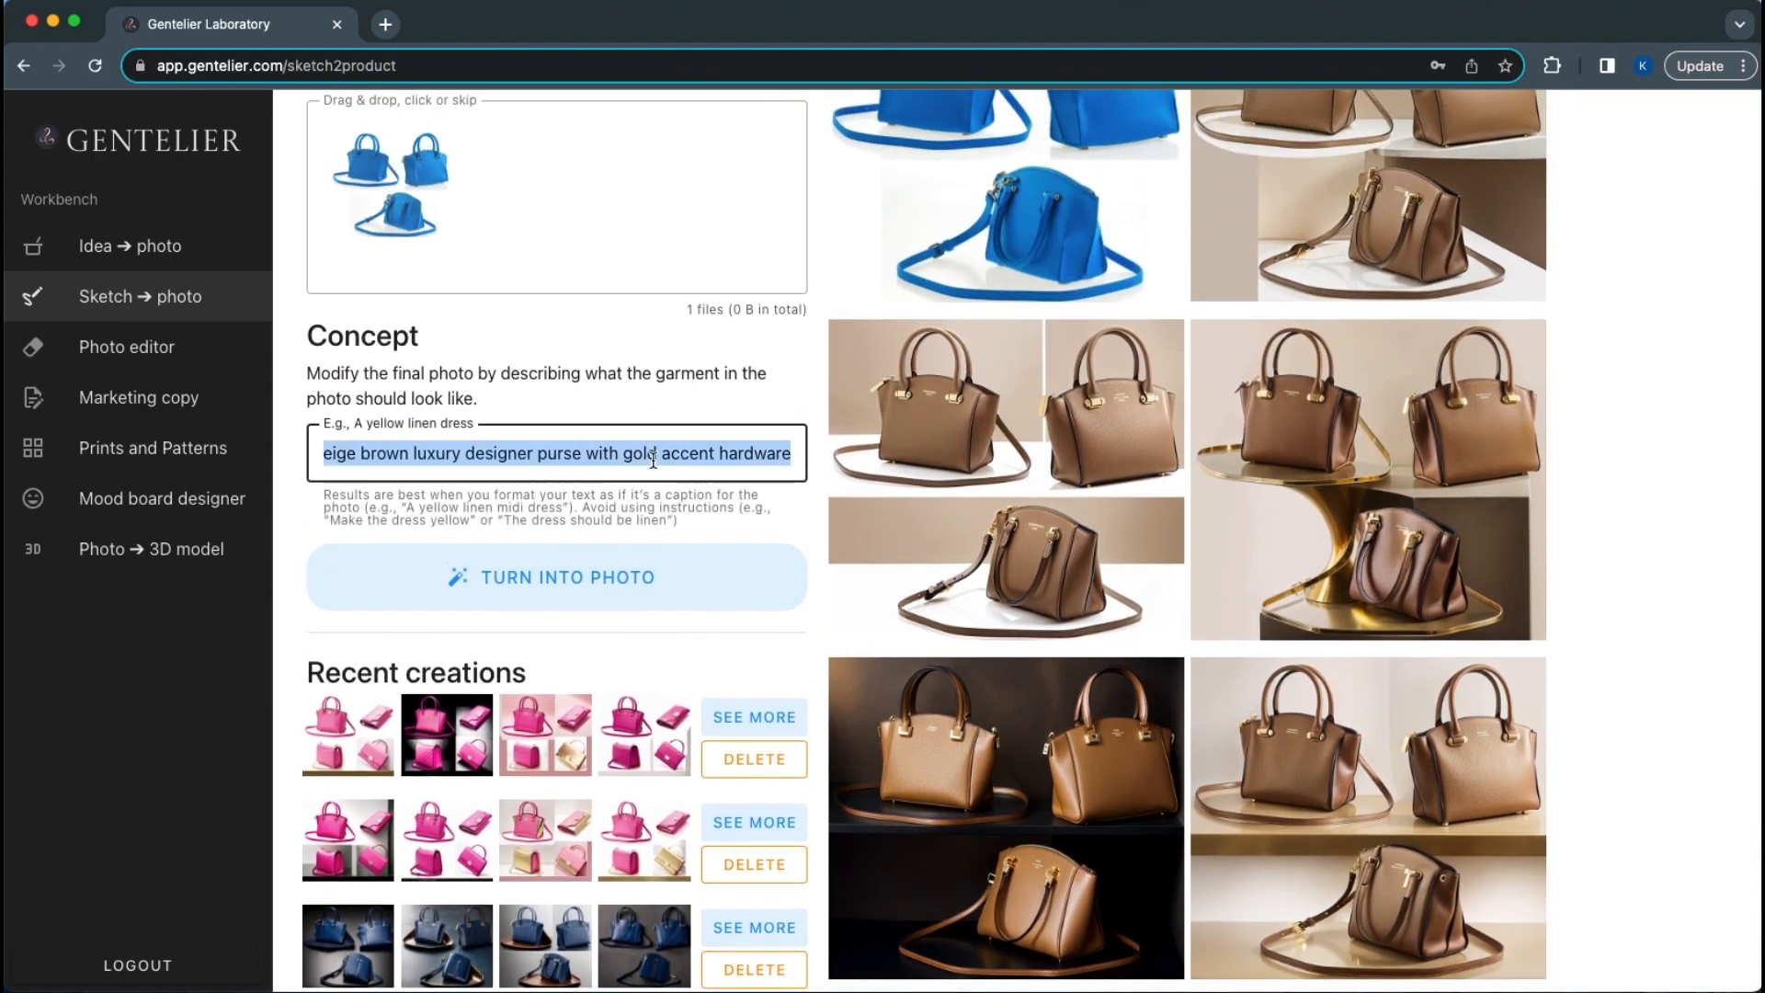
pyautogui.click(653, 456)
pyautogui.hscroll(-2, 558, 451)
pyautogui.hscroll(-2, 558, 451)
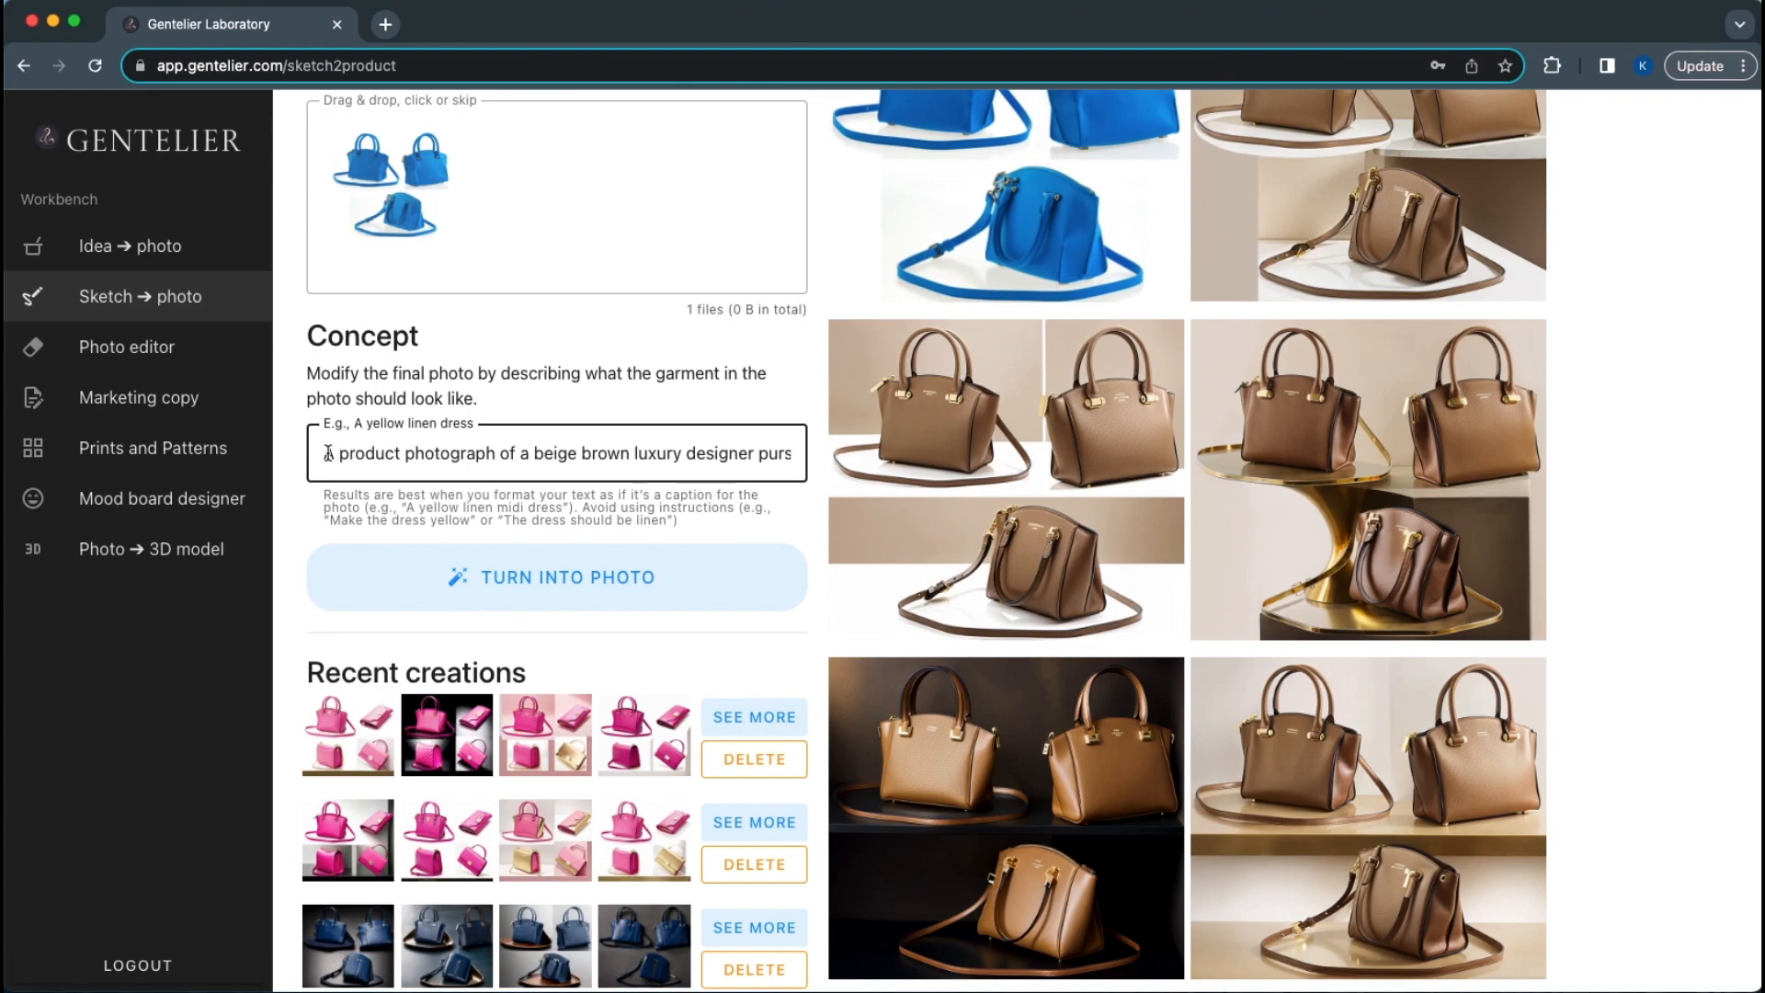
pyautogui.tripleClick(536, 454)
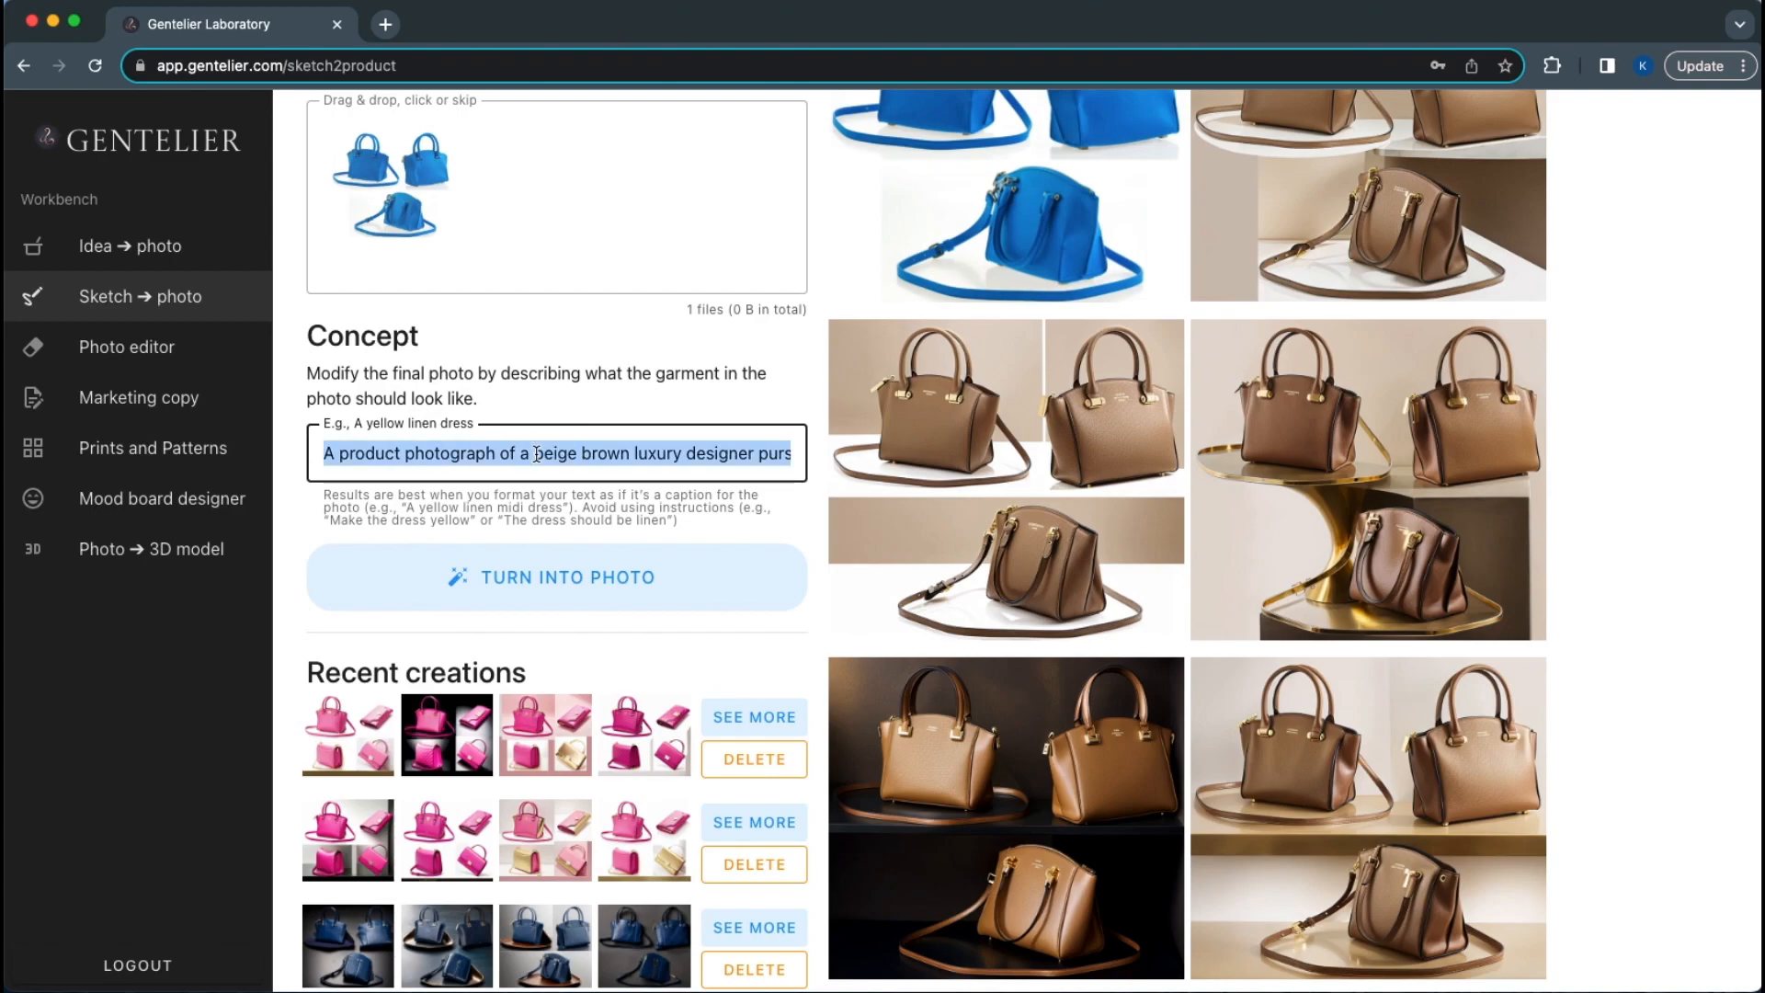
pyautogui.hscroll(5, 599, 453)
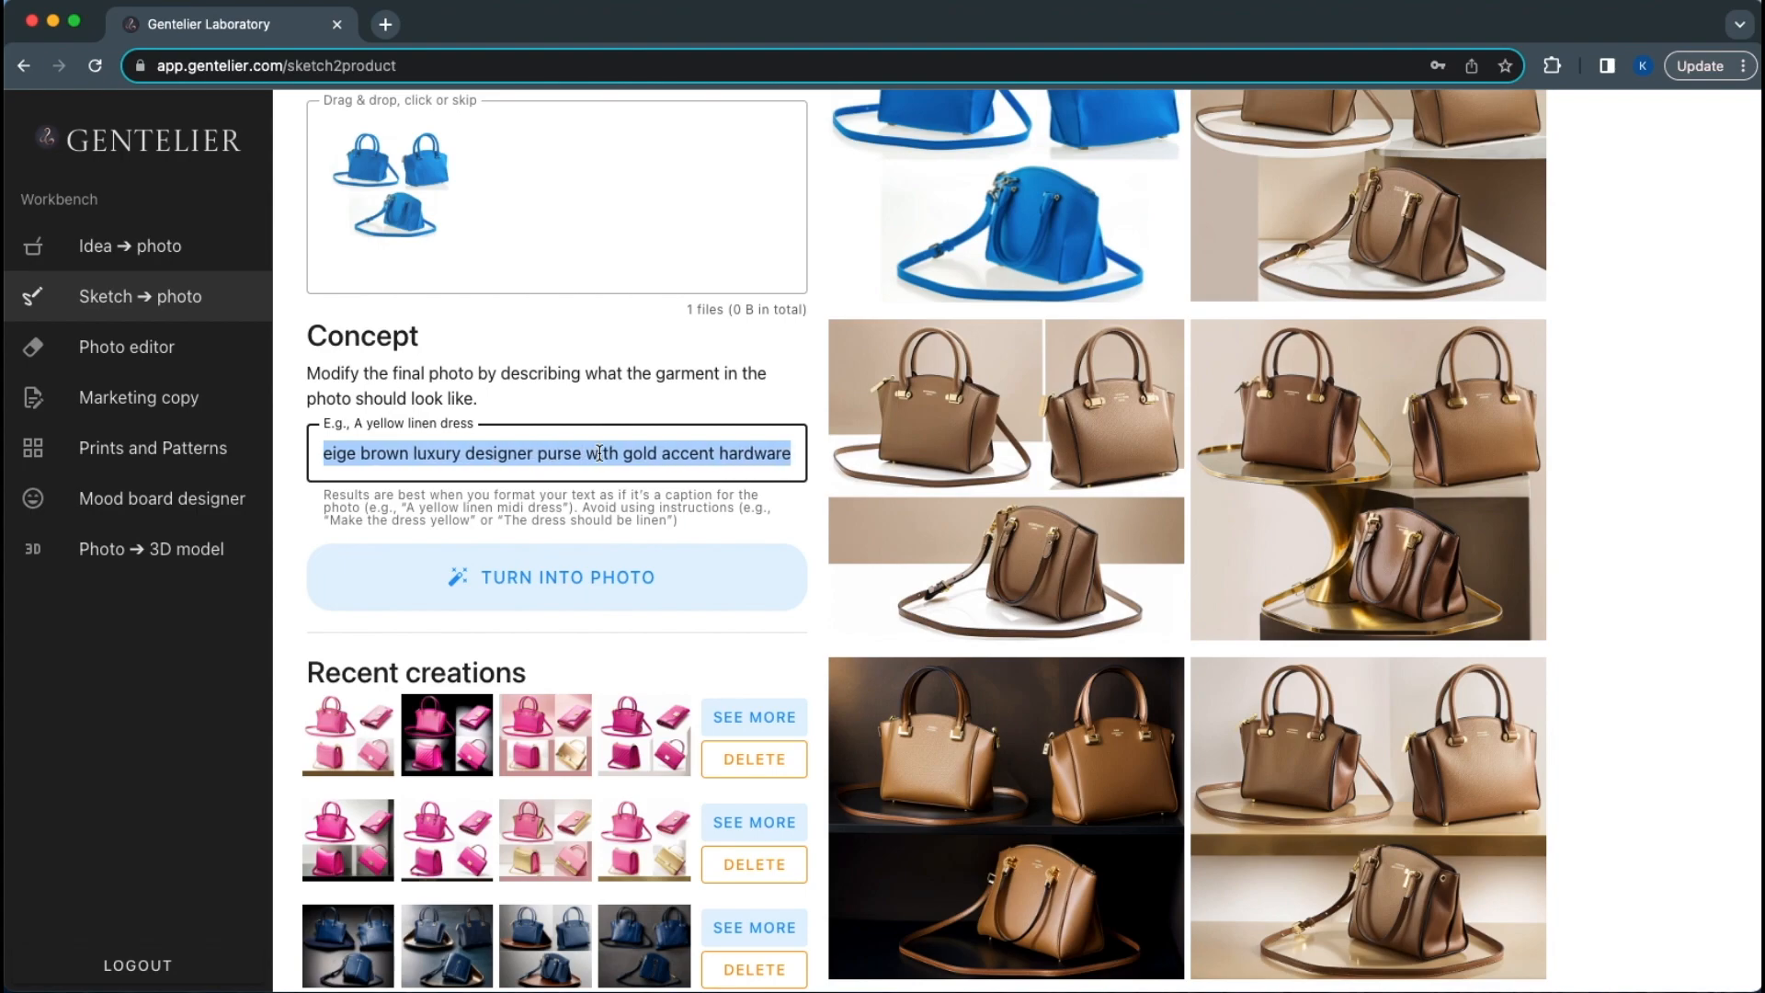
# View the blue bag sketch enlarged, then scroll down to the Recent creations list
pyautogui.scroll(3, 600, 453)
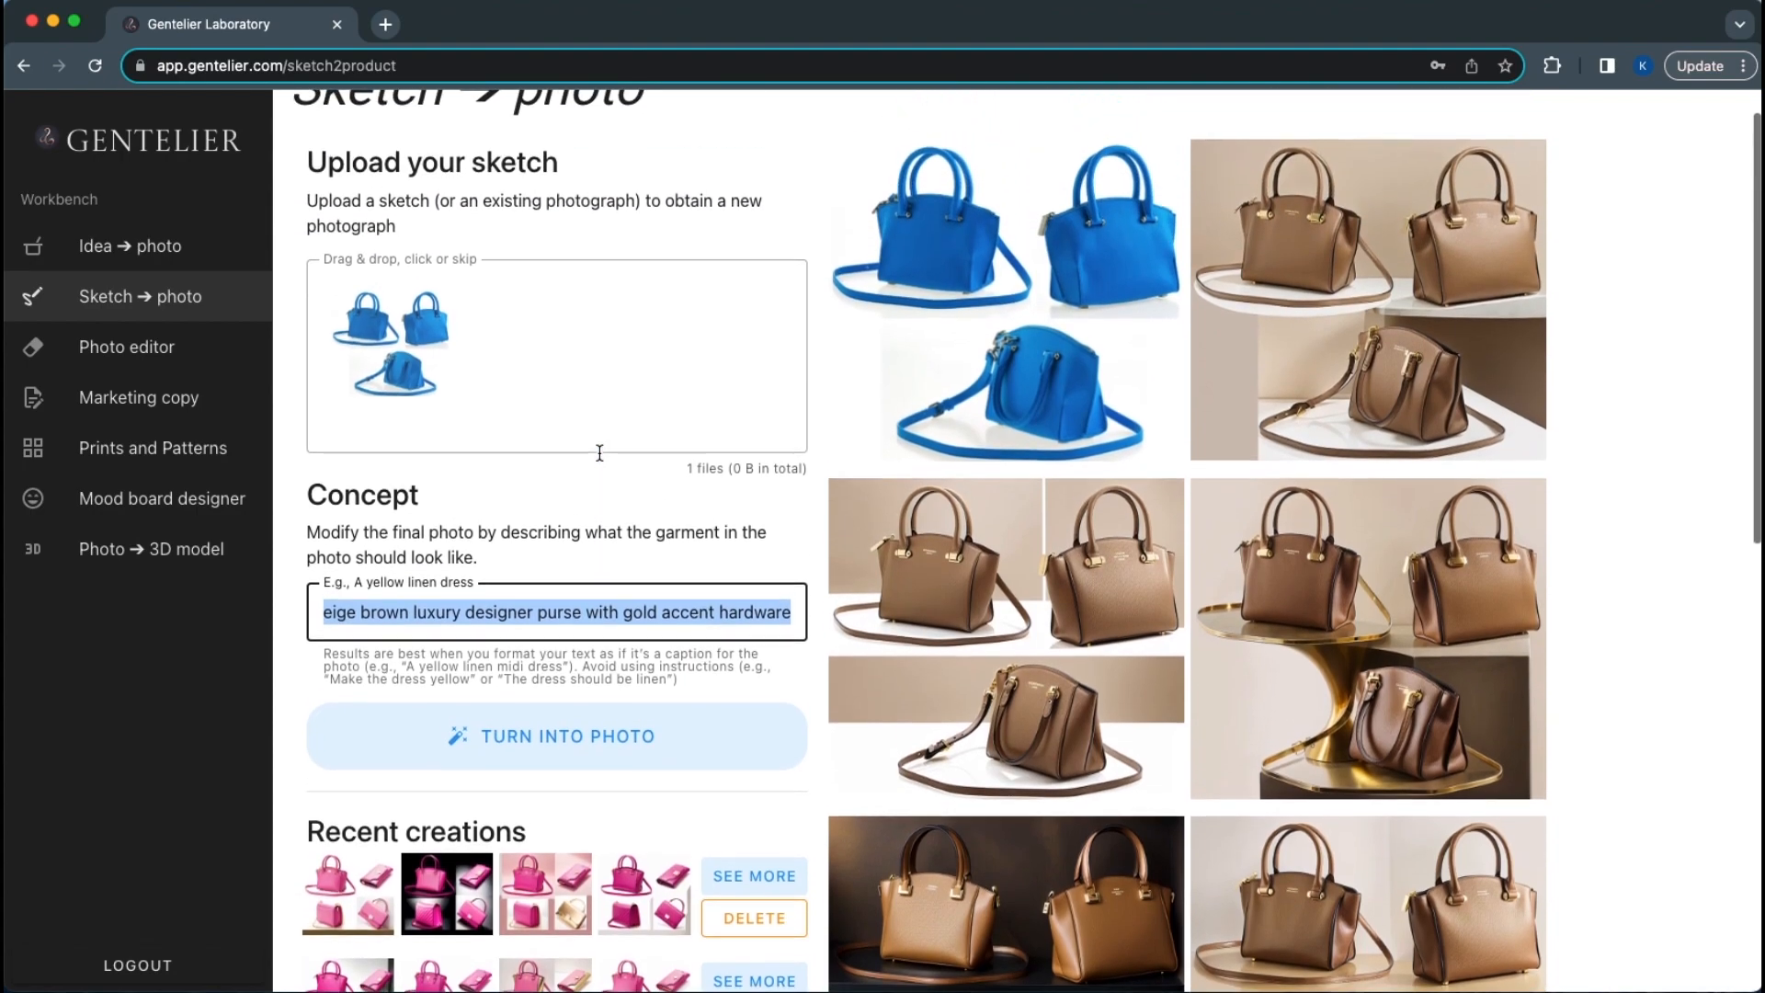
pyautogui.click(980, 308)
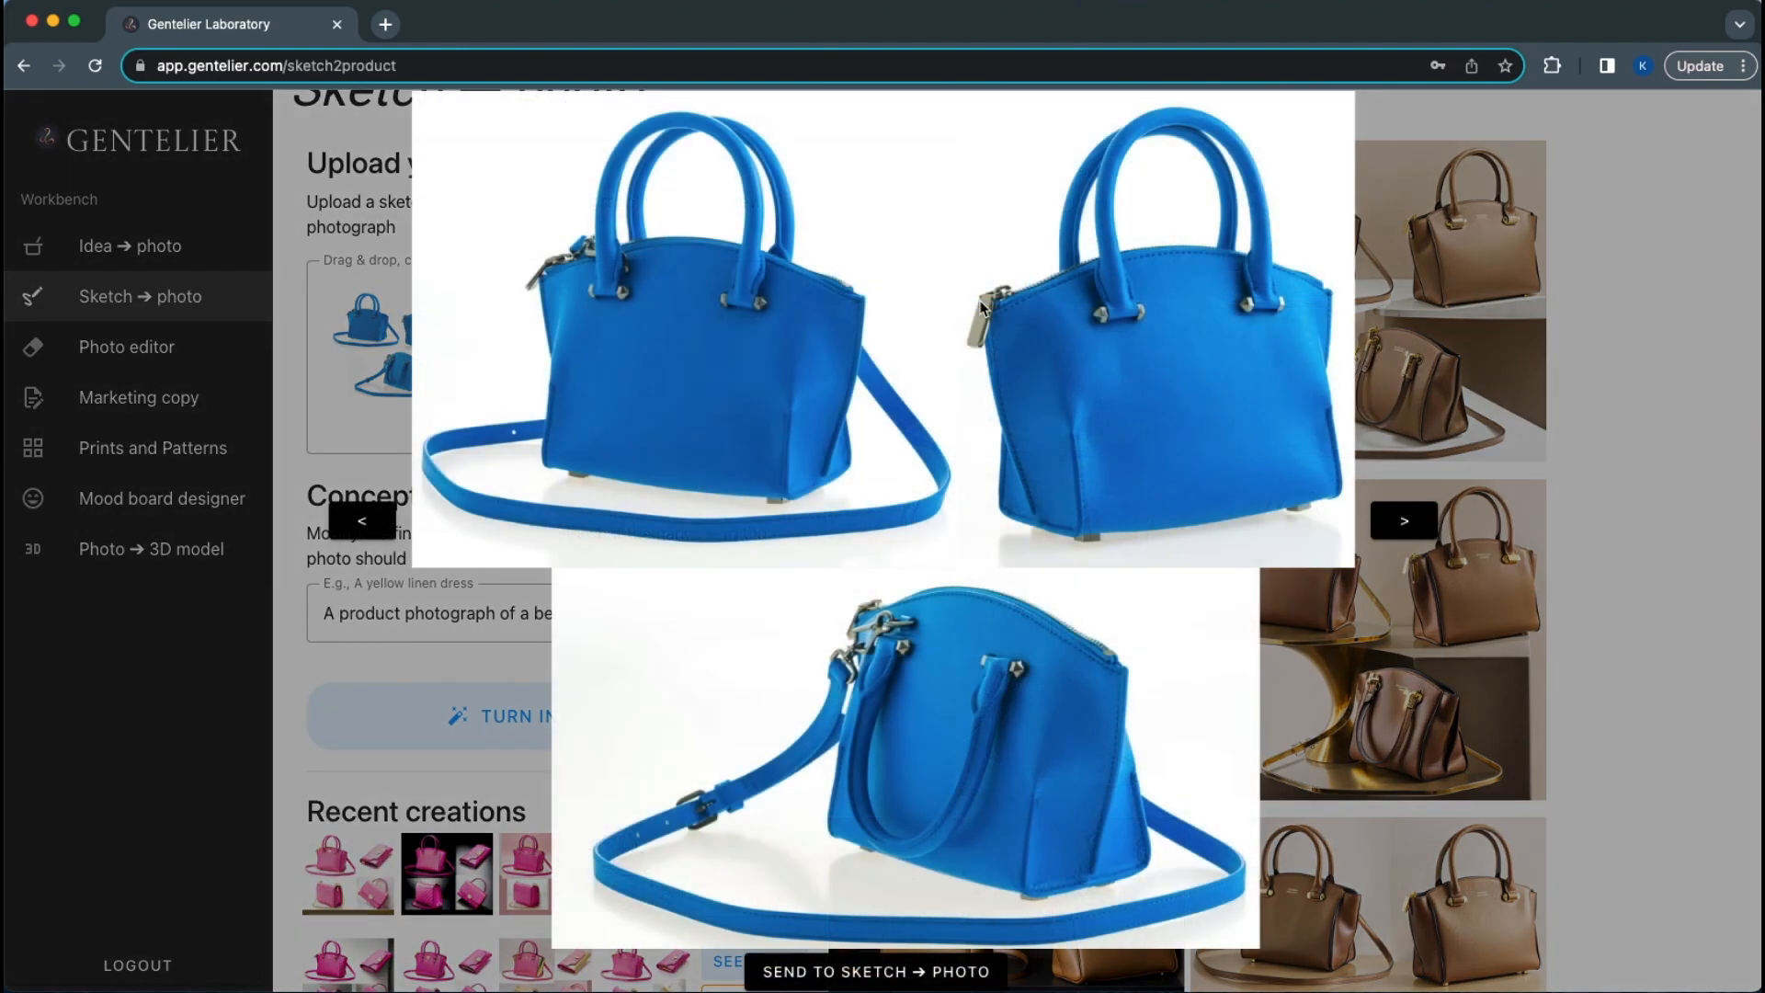
pyautogui.click(1696, 404)
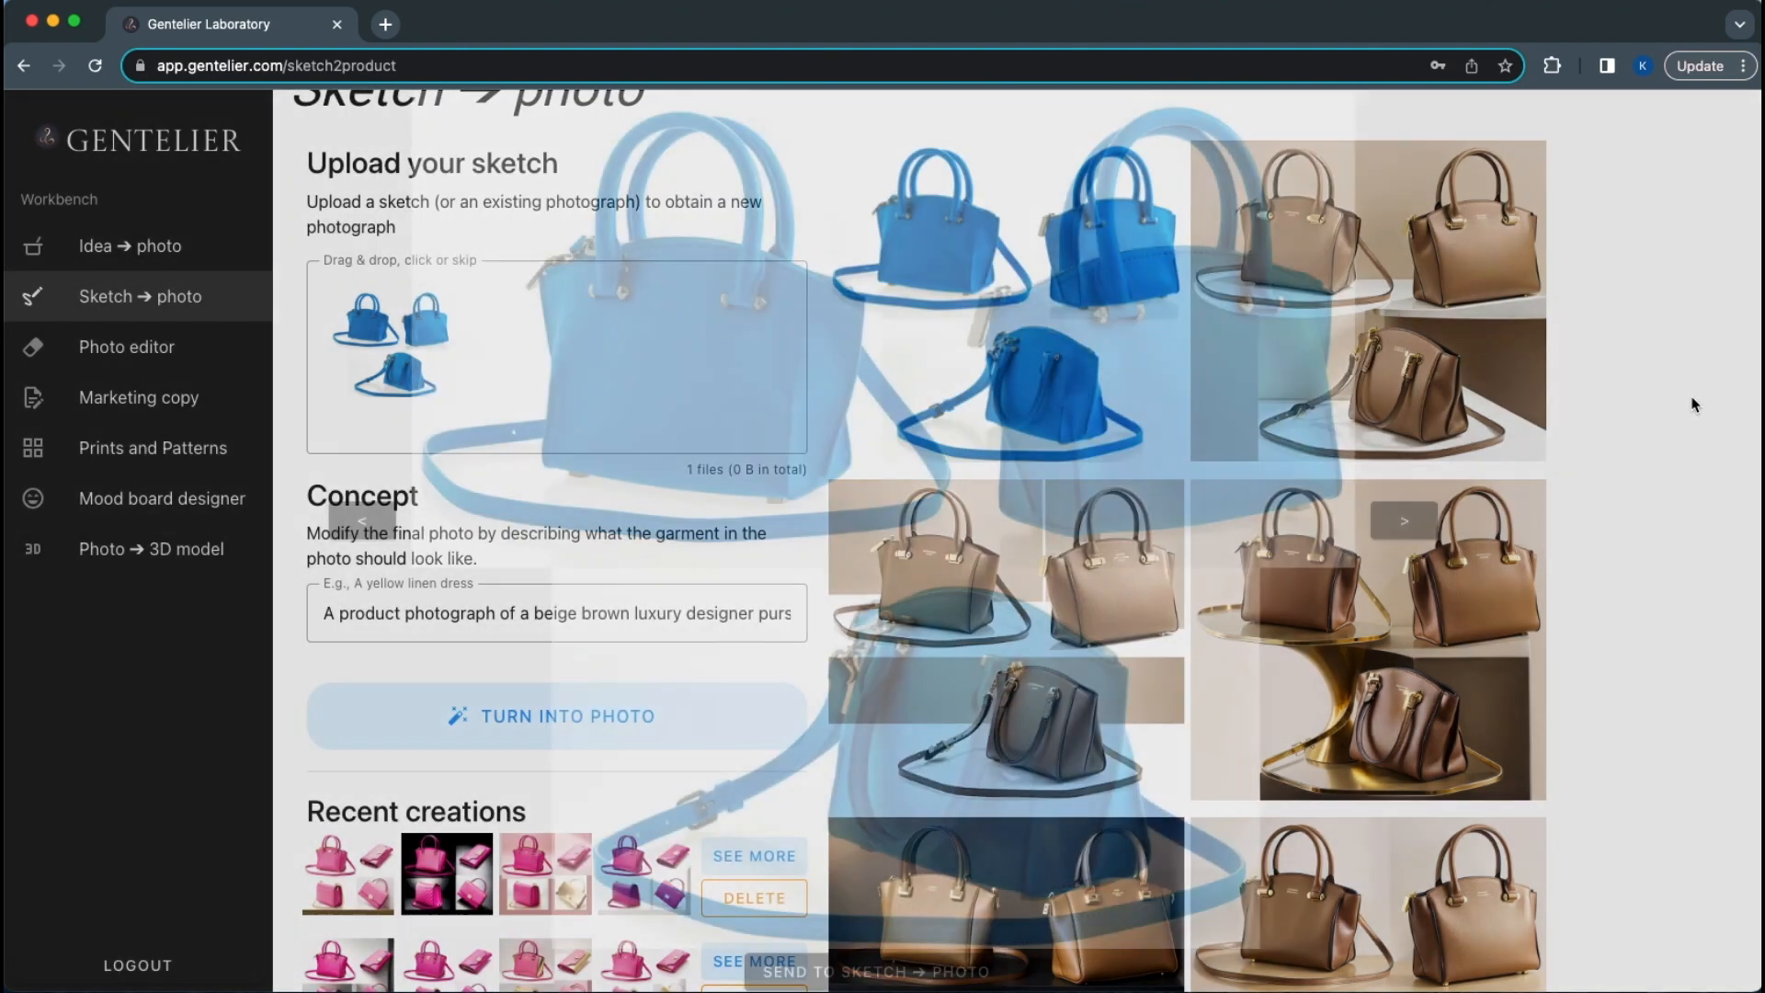
pyautogui.scroll(-6, 1316, 680)
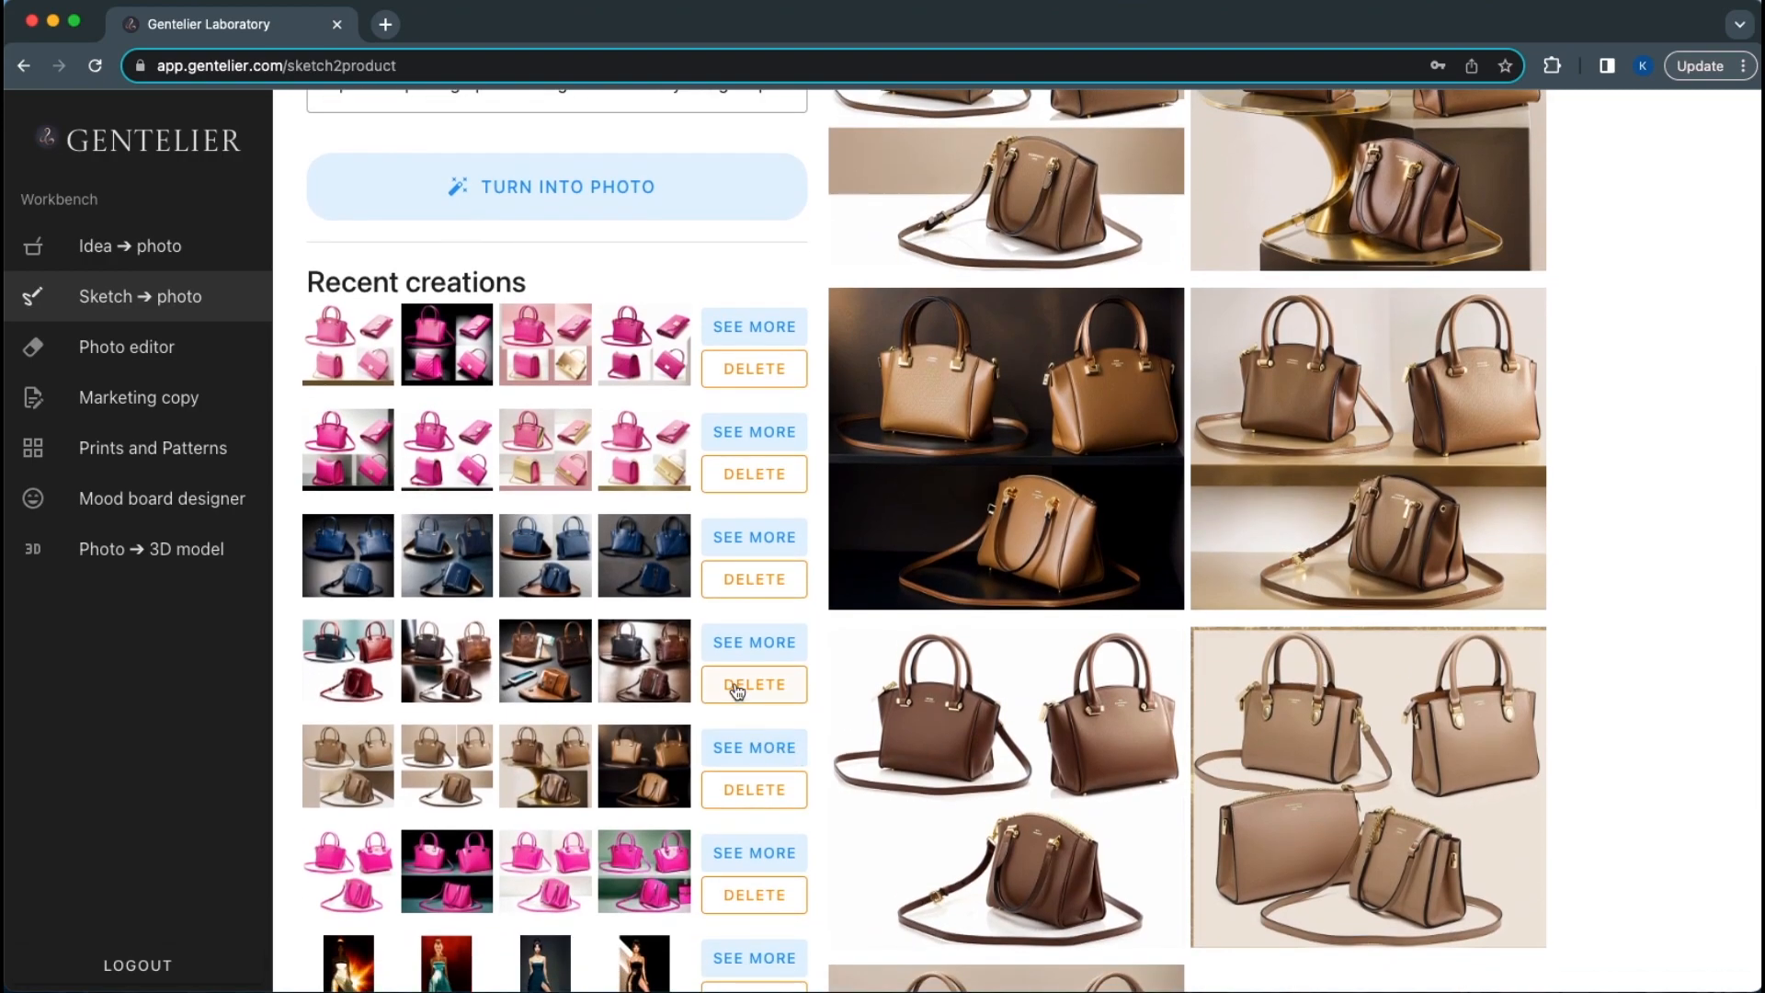
# Load the 'Turn it into a wallet' creation and select its concept prompt
pyautogui.click(738, 644)
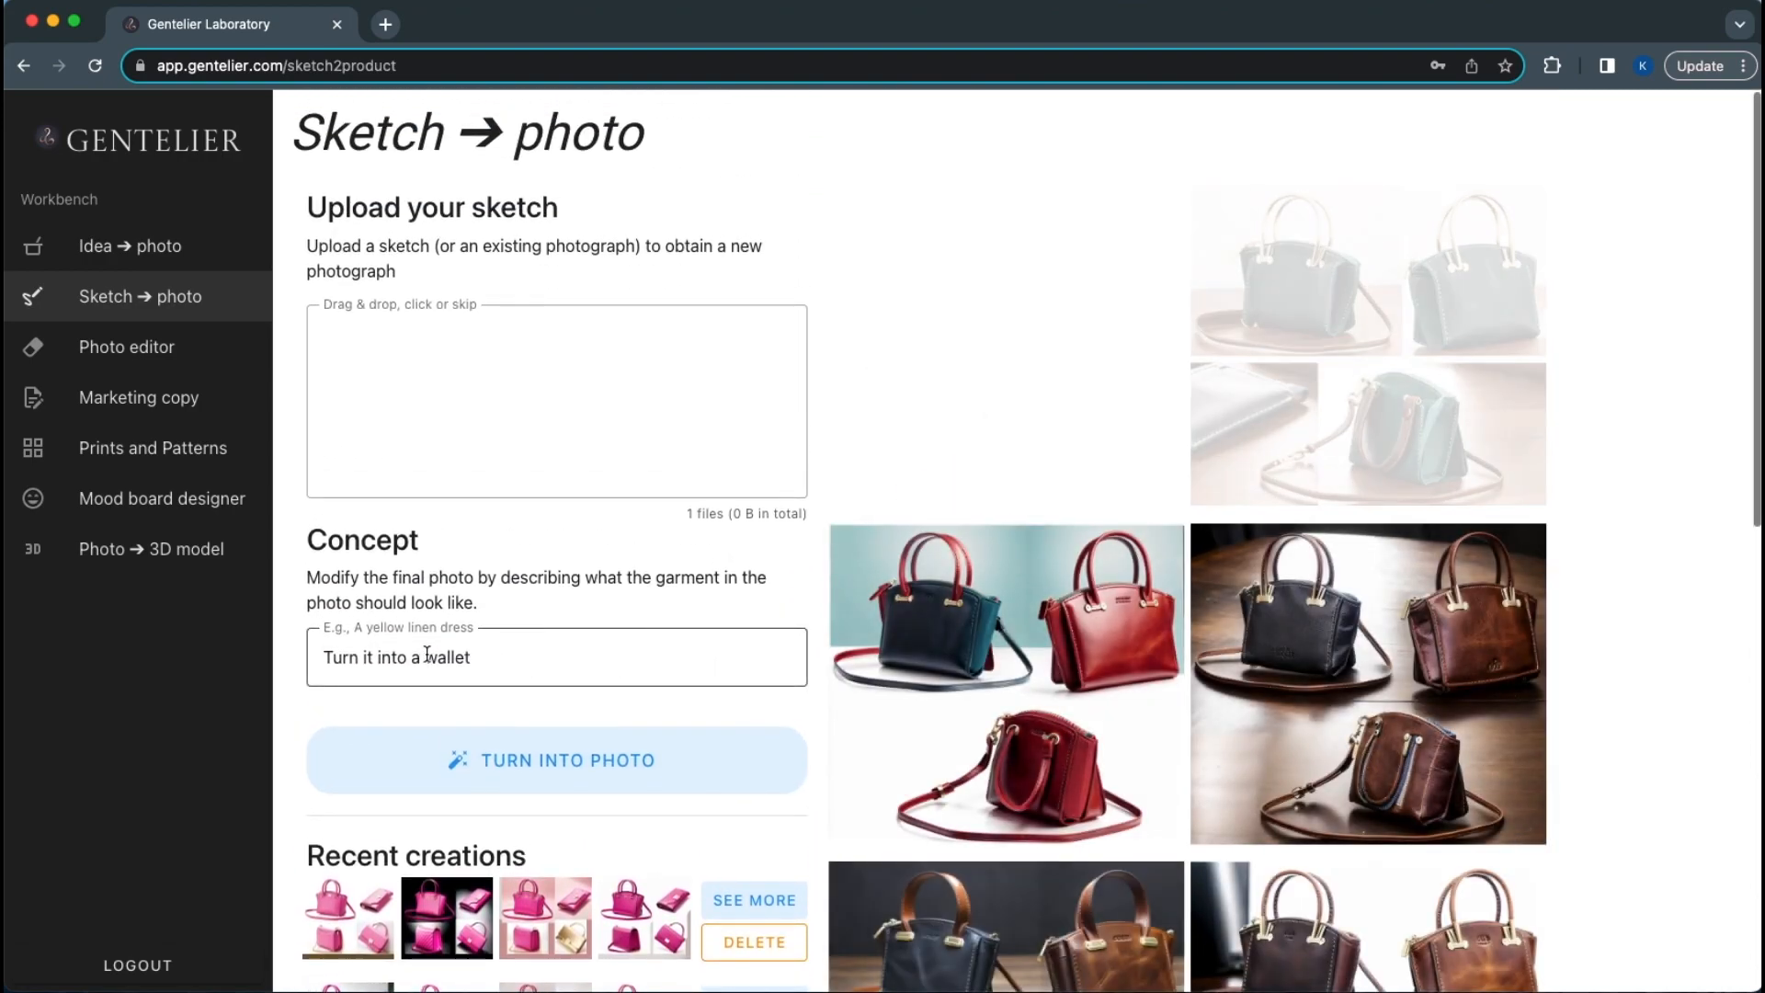
pyautogui.tripleClick(423, 656)
pyautogui.click(422, 656)
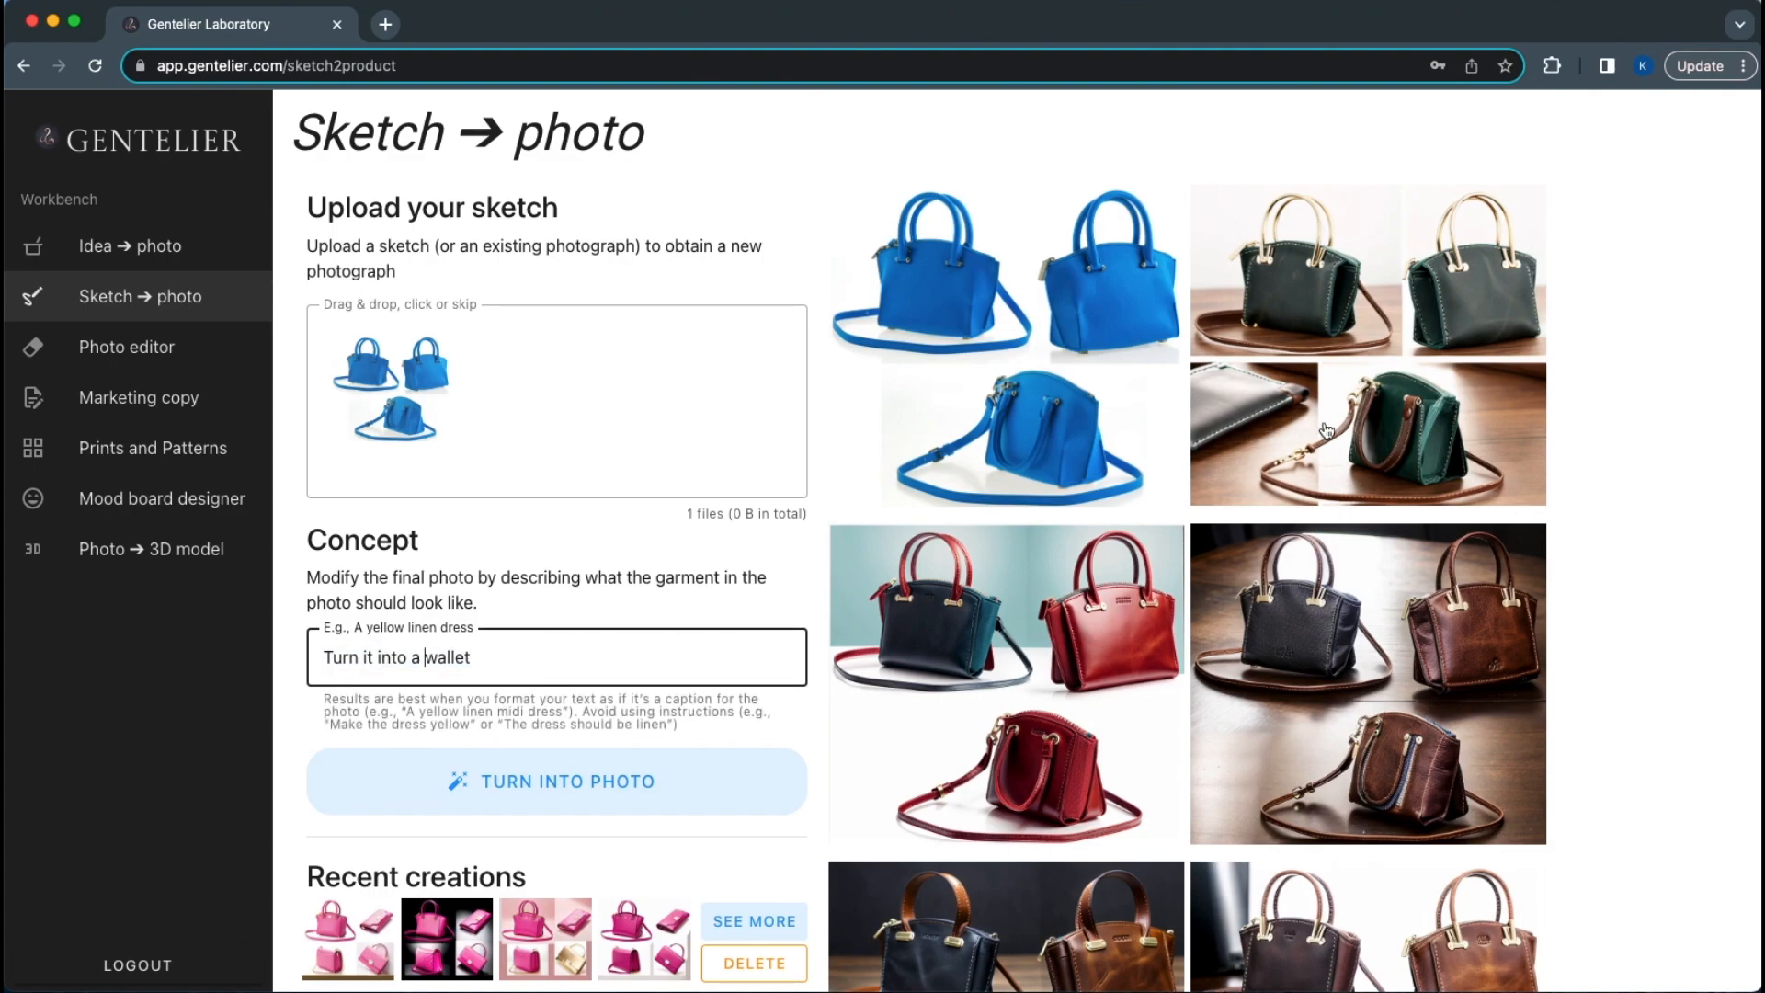
# Browse its generated leather bag and wallet photos enlarged, three images forward, then close
pyautogui.click(1377, 373)
pyautogui.press('Right')
pyautogui.press('Right')
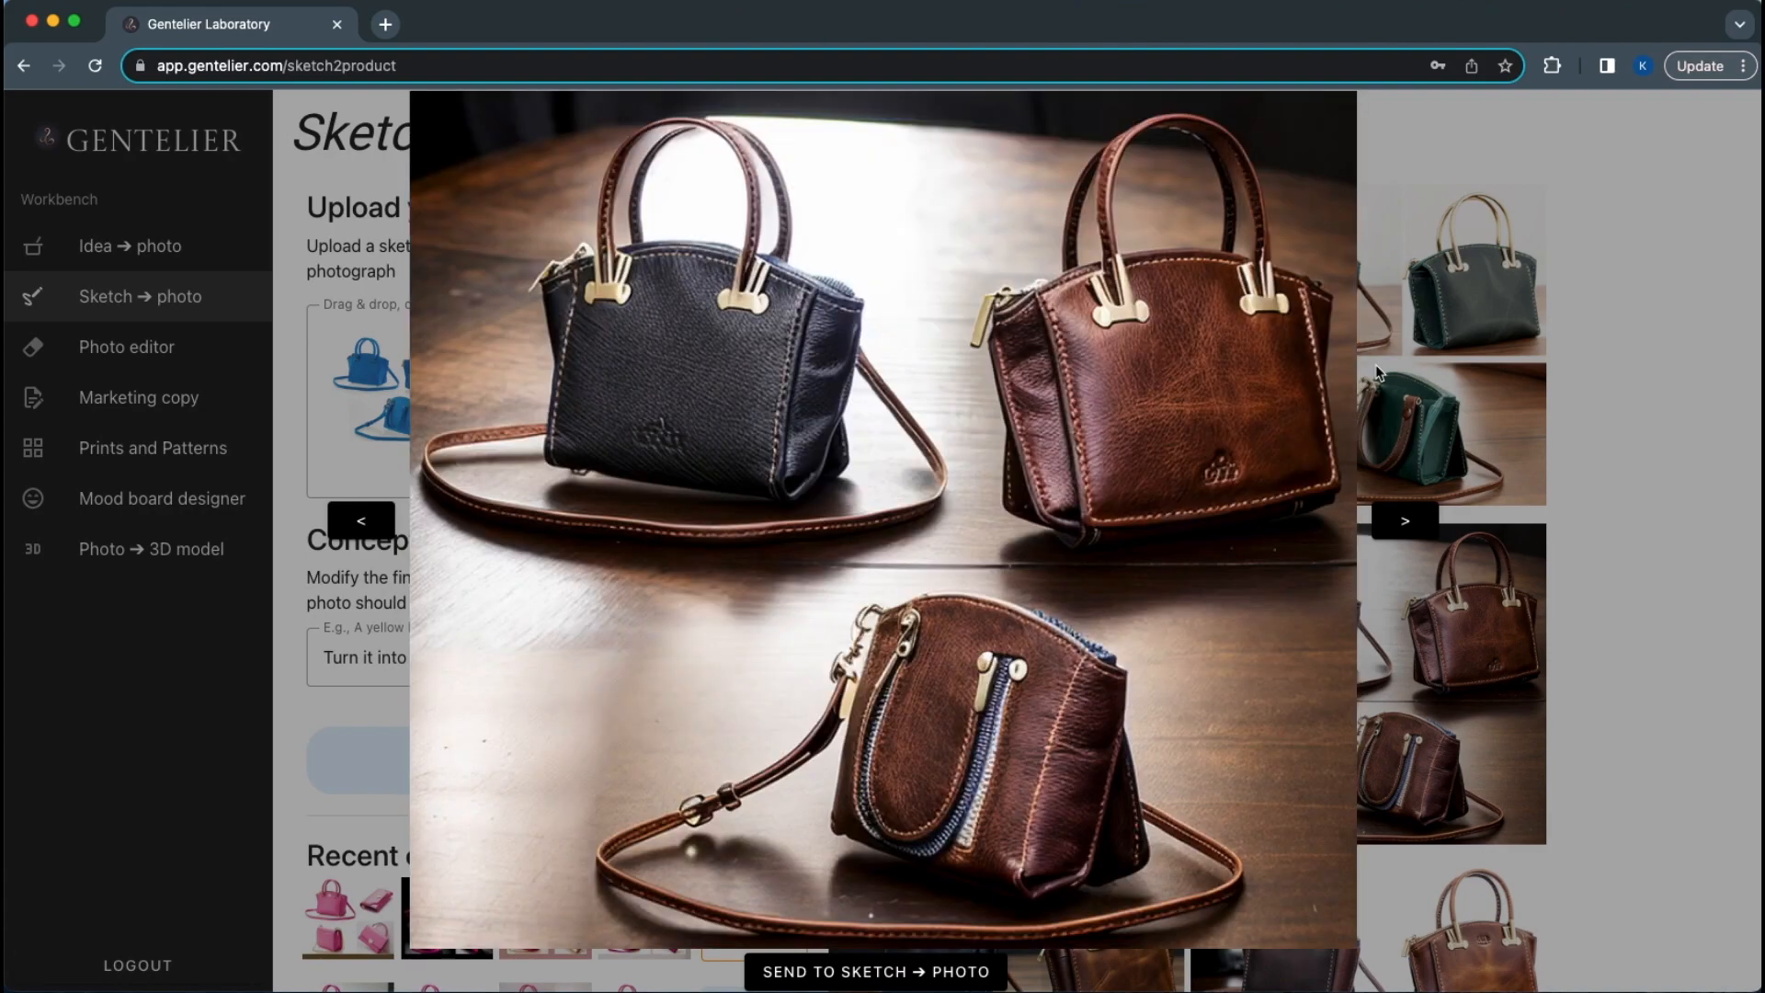
pyautogui.press('Right')
pyautogui.press('Right')
pyautogui.press('Right')
pyautogui.press('Right')
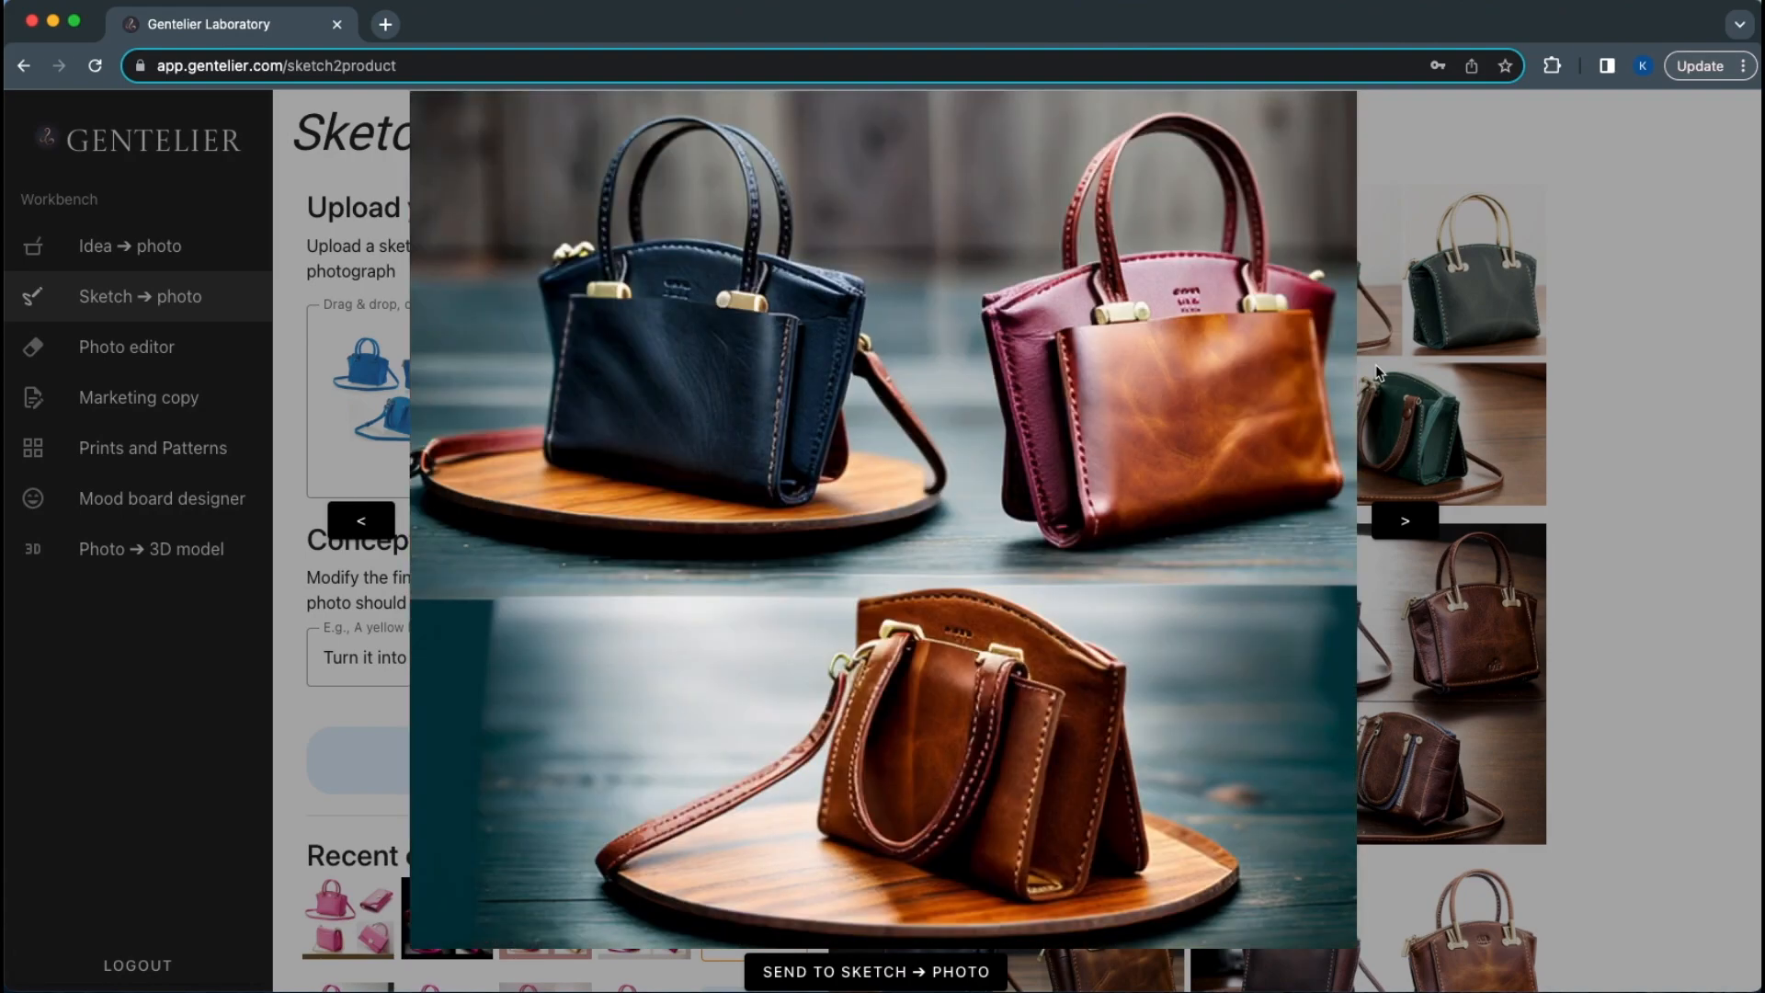
pyautogui.press('Right')
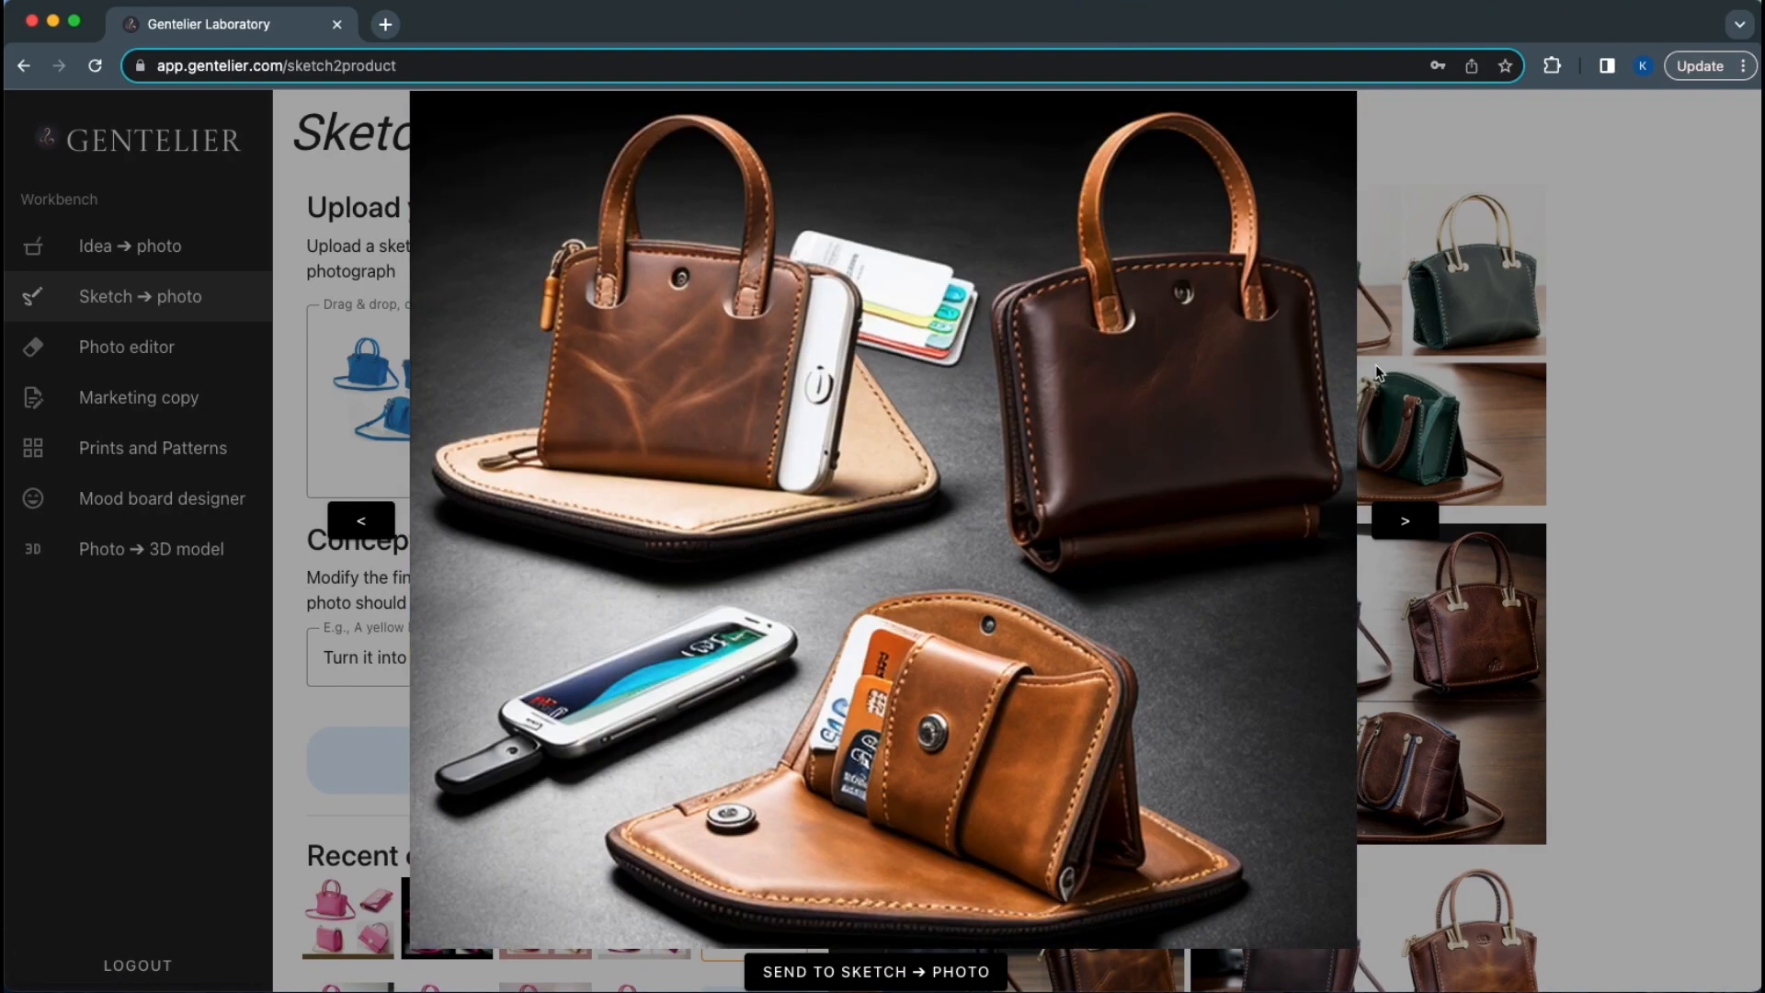
pyautogui.click(1621, 388)
pyautogui.scroll(-4, 738, 790)
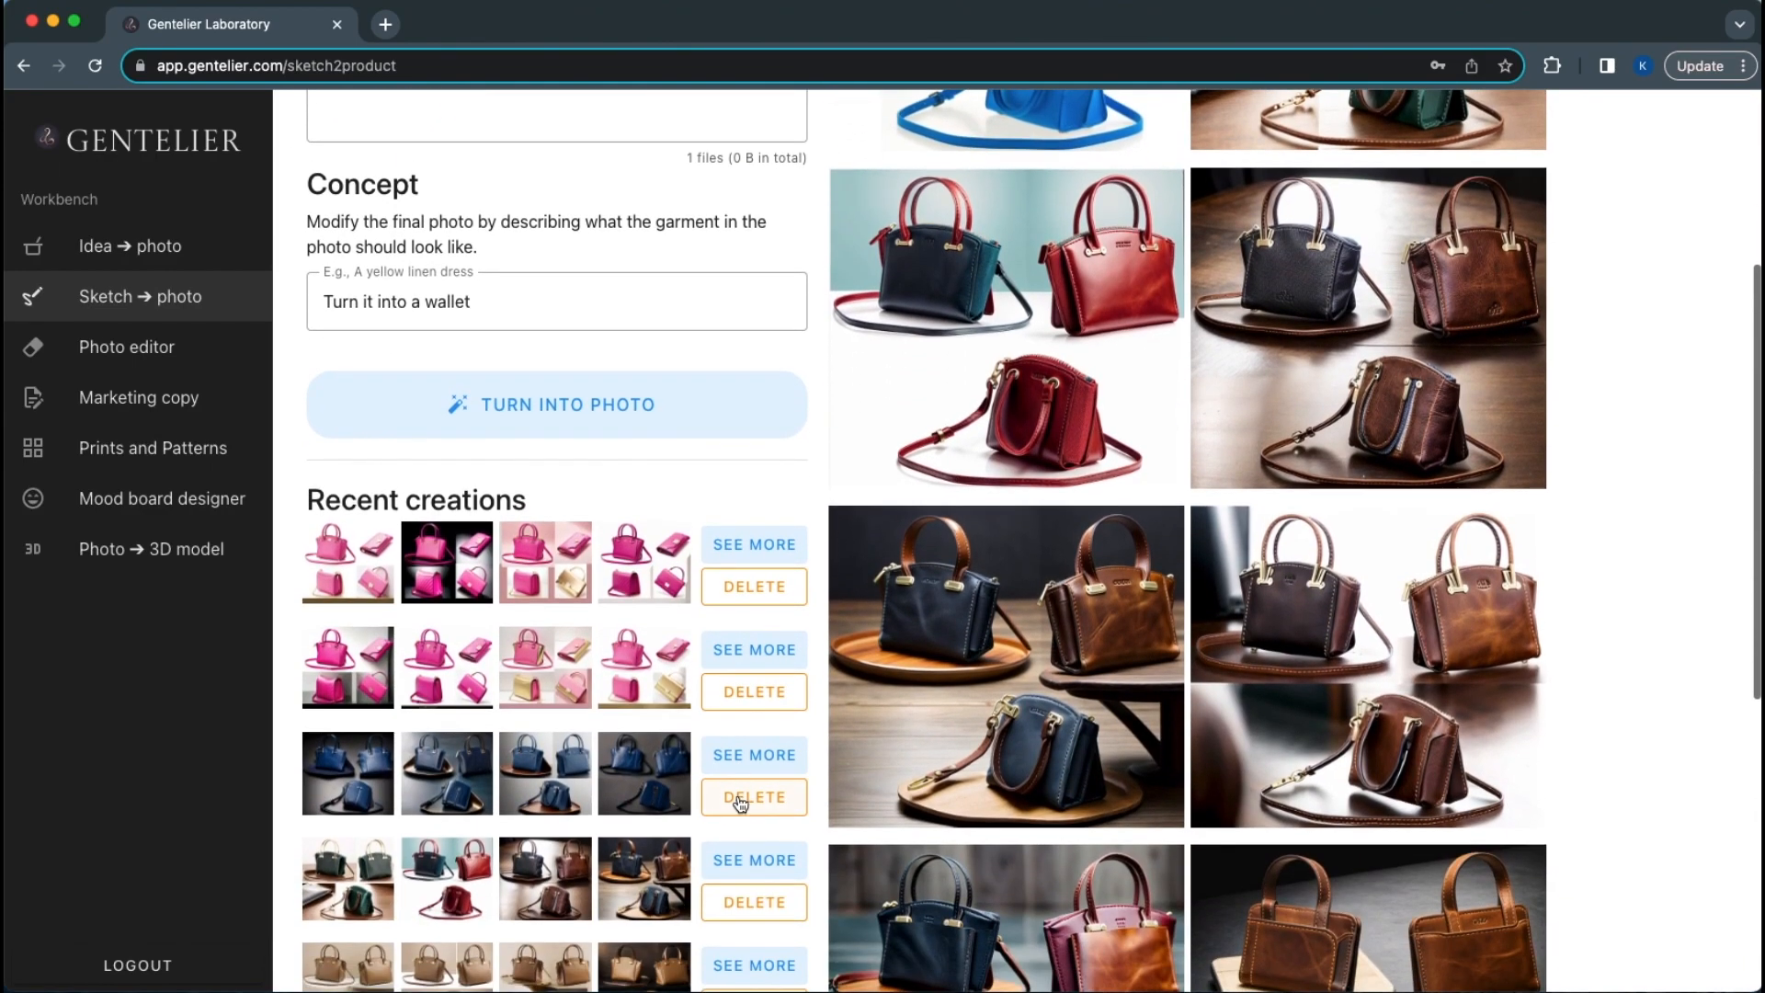
# Load the 'A blue wallet in the same style' creation and enlarge its top-right blue bag result
pyautogui.click(752, 754)
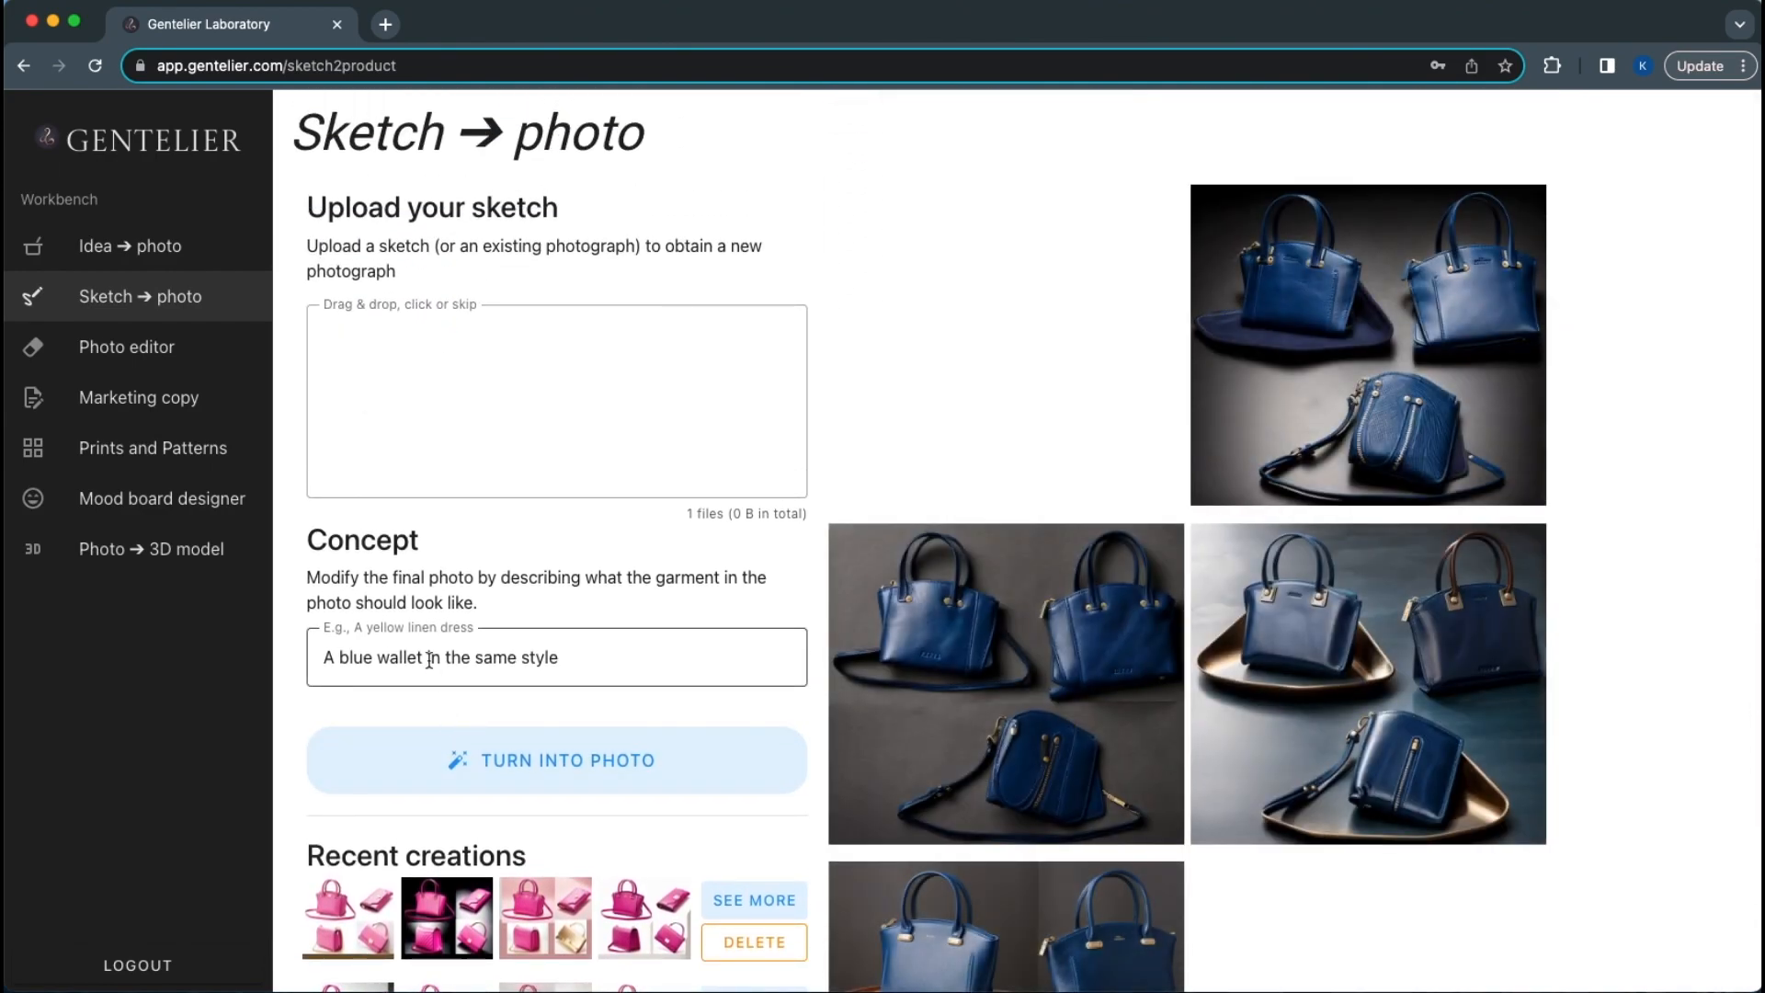
pyautogui.tripleClick(429, 659)
pyautogui.click(1298, 337)
# Arrow through five more navy leather bag photos, then close the viewer
pyautogui.press('Right')
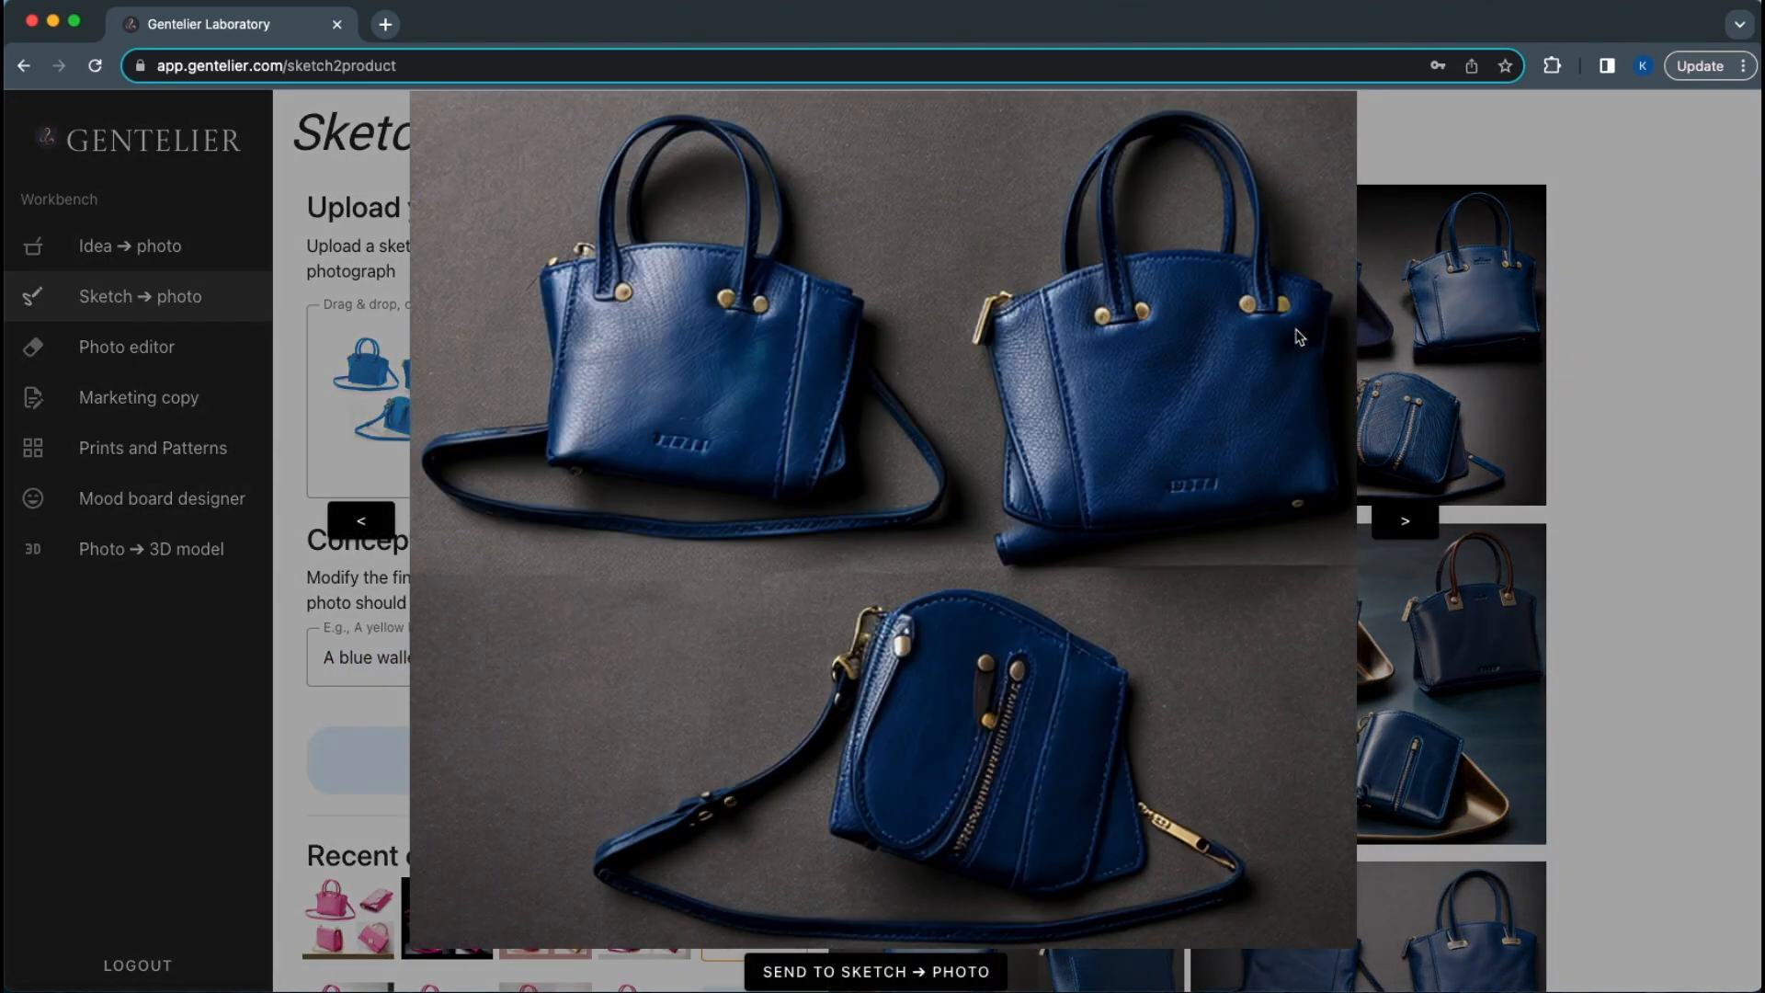
pyautogui.press('Right')
pyautogui.press('Right')
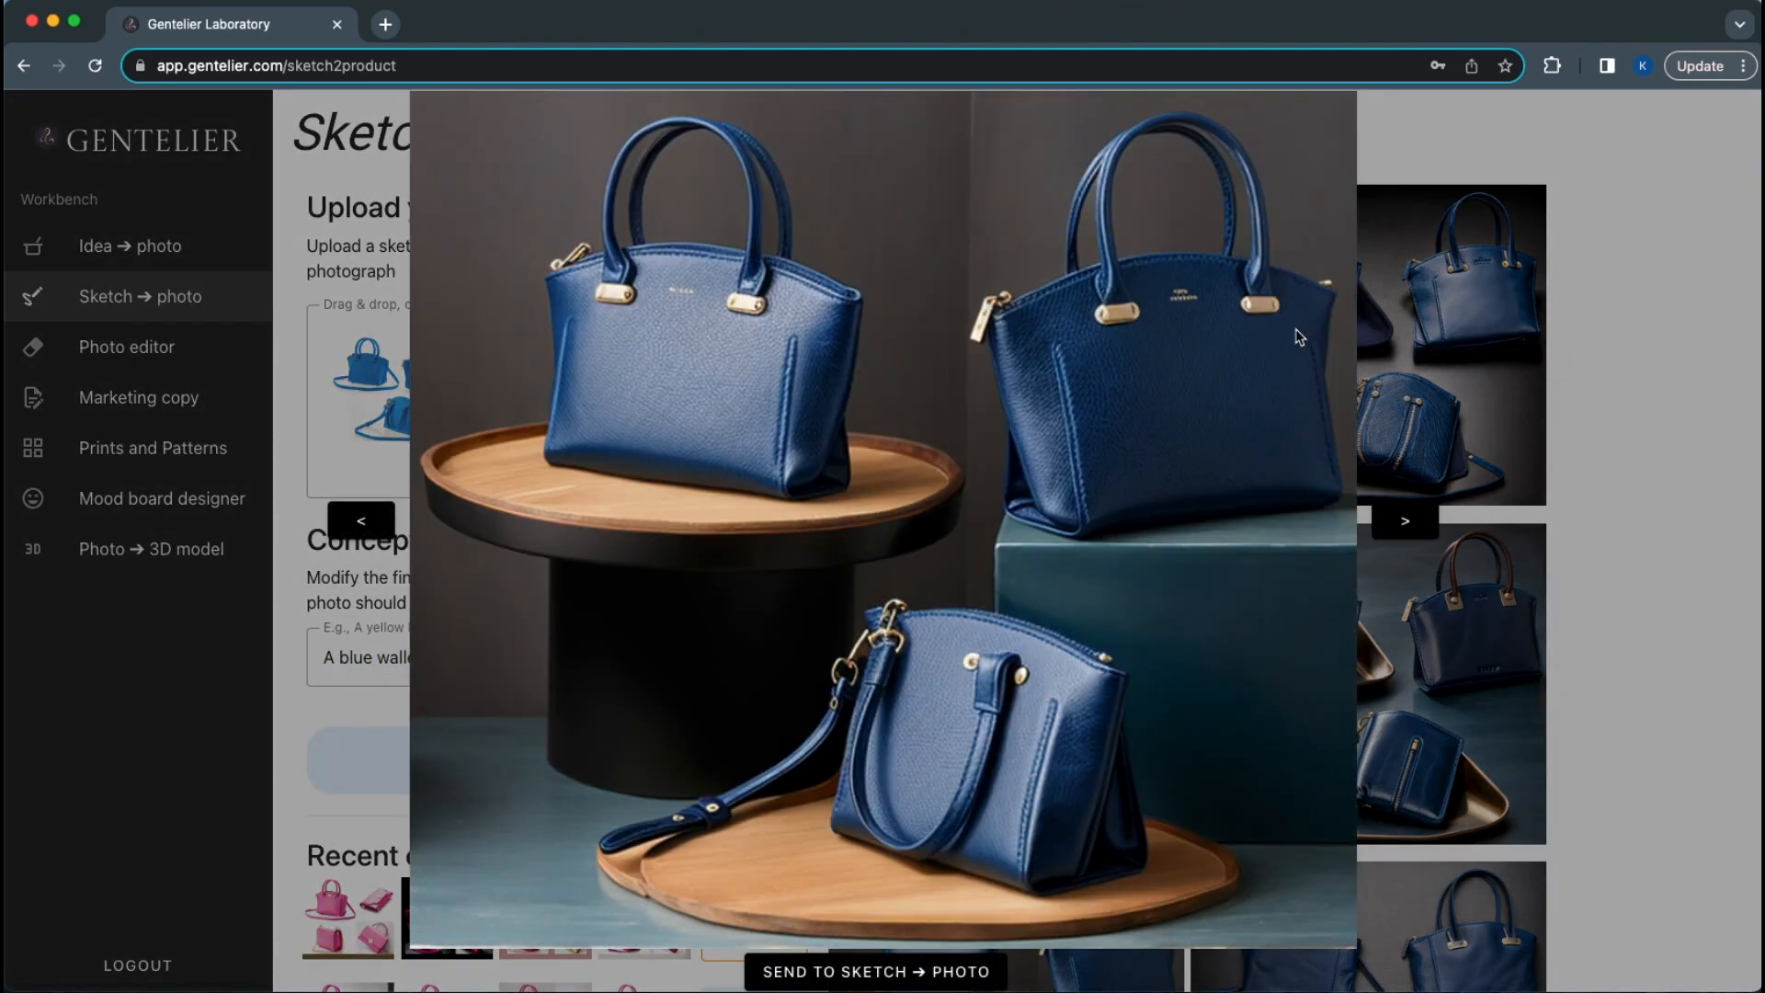
pyautogui.press('Right')
pyautogui.press('Right')
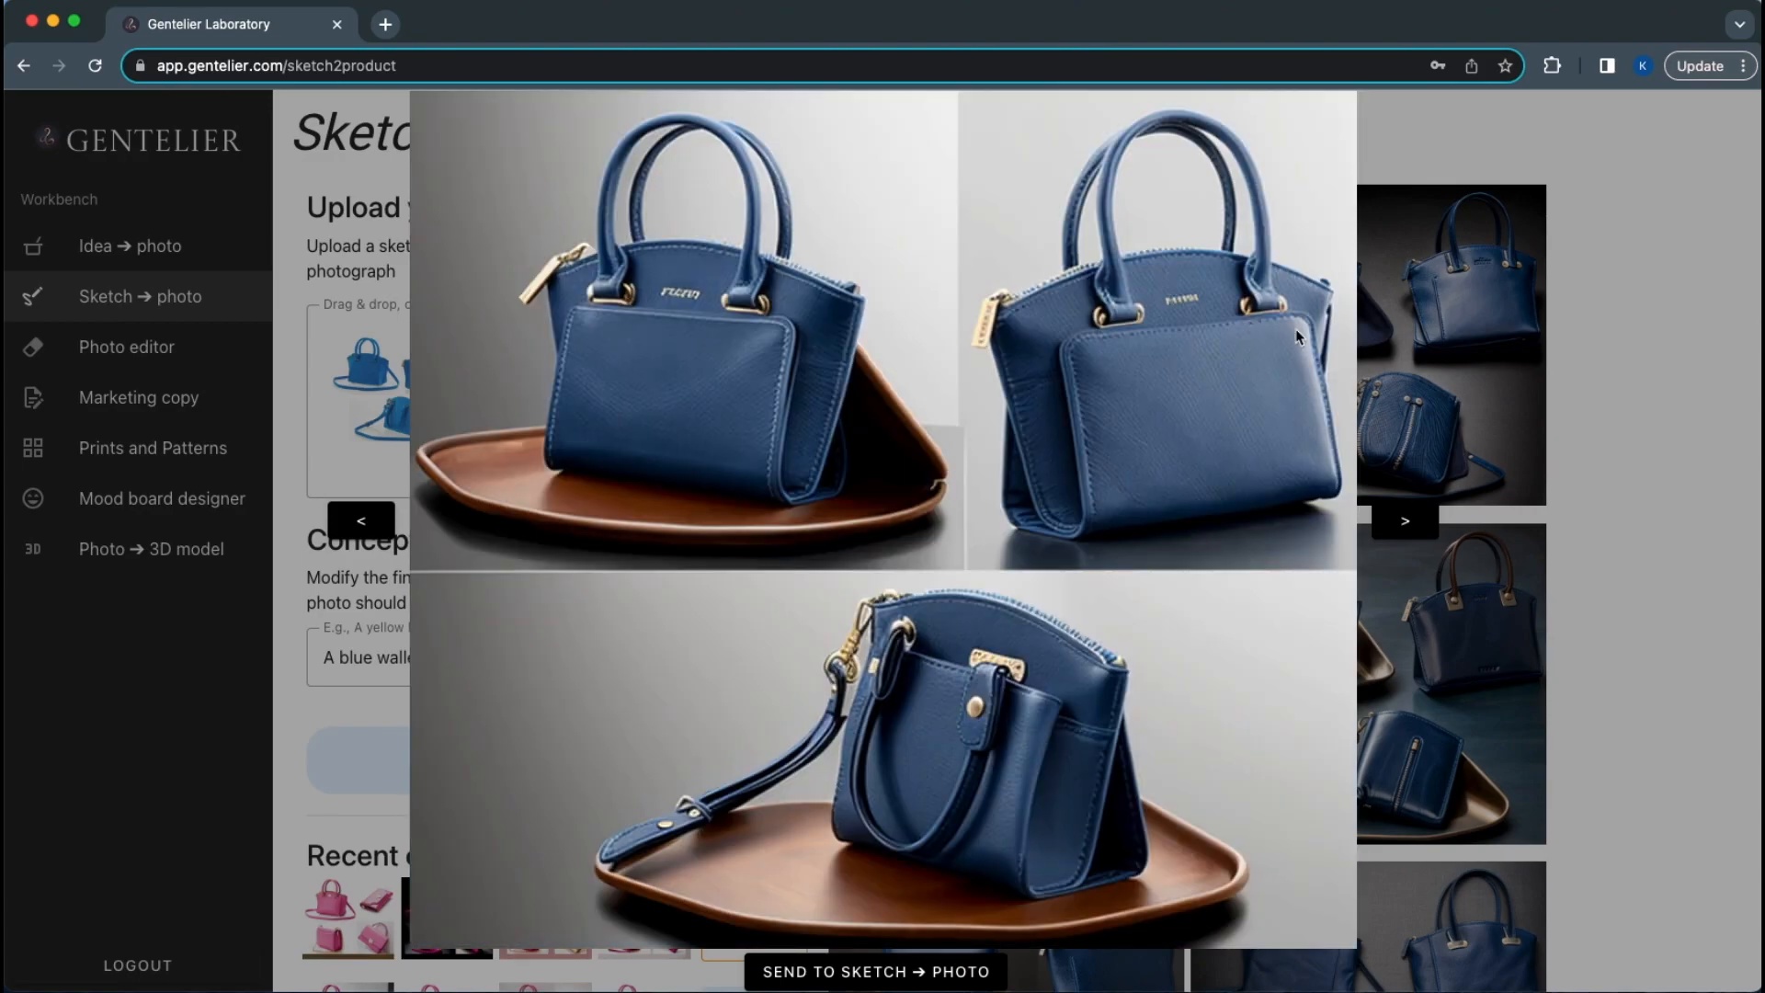
pyautogui.press('Right')
pyautogui.press('Right')
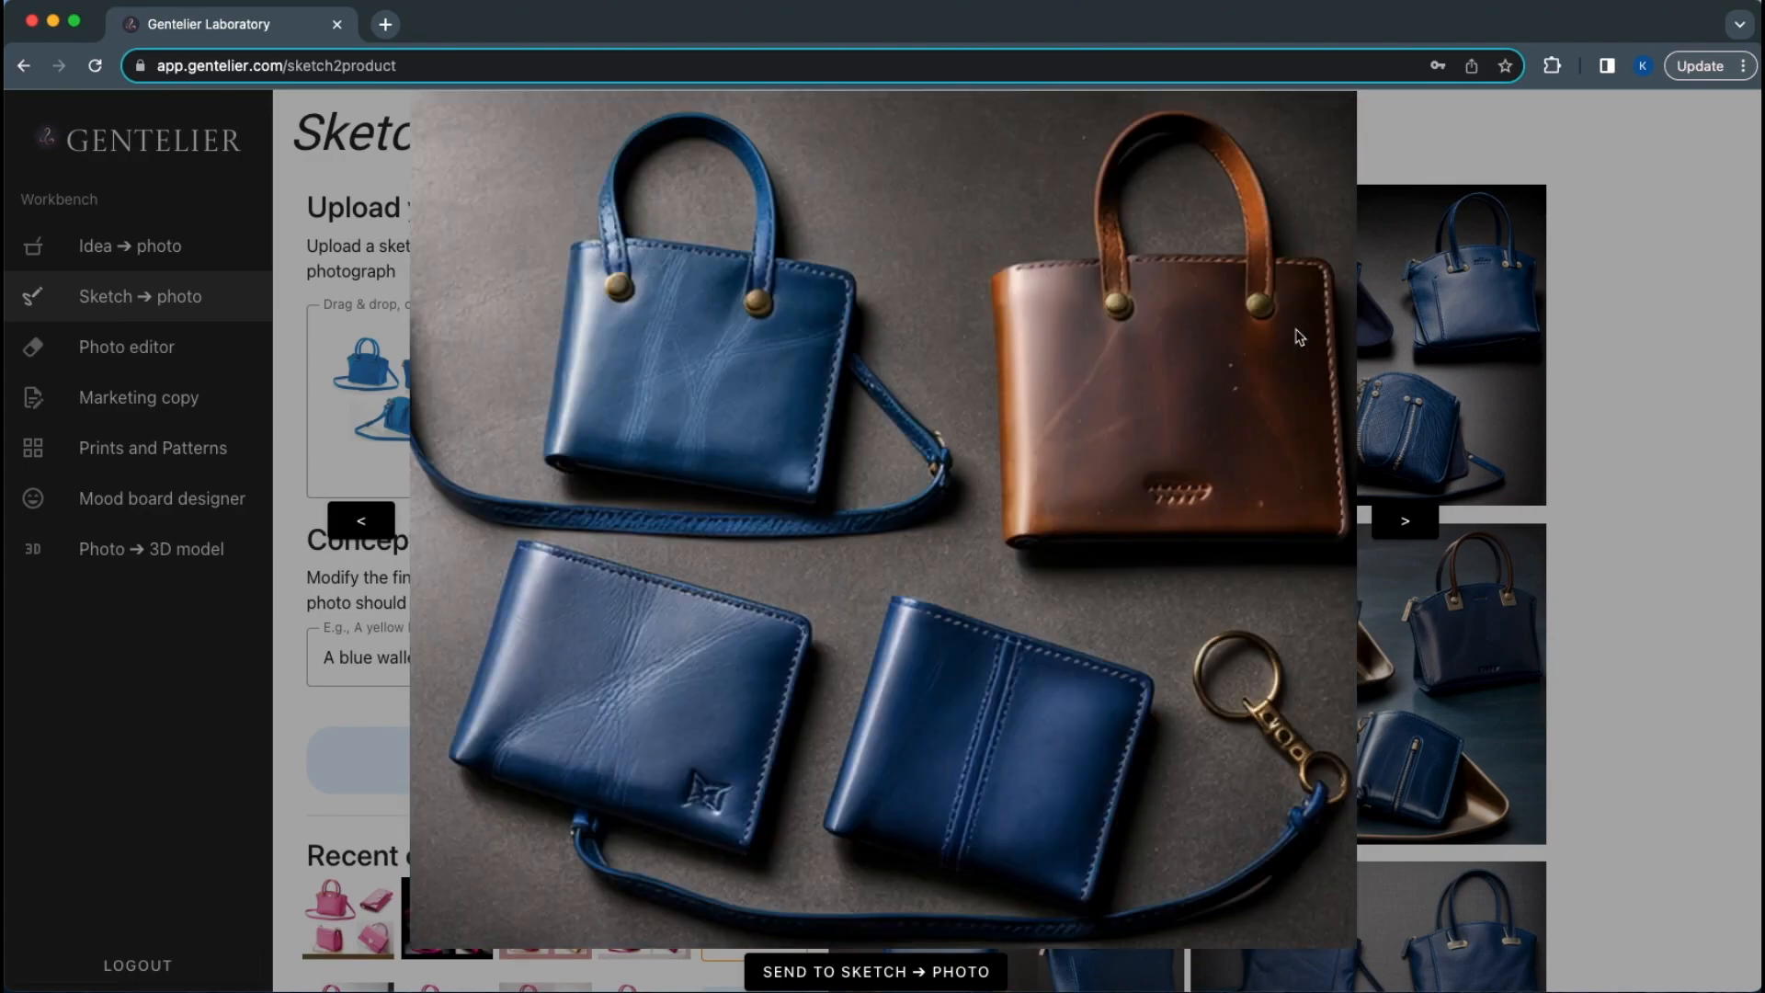
pyautogui.press('Right')
pyautogui.click(1688, 363)
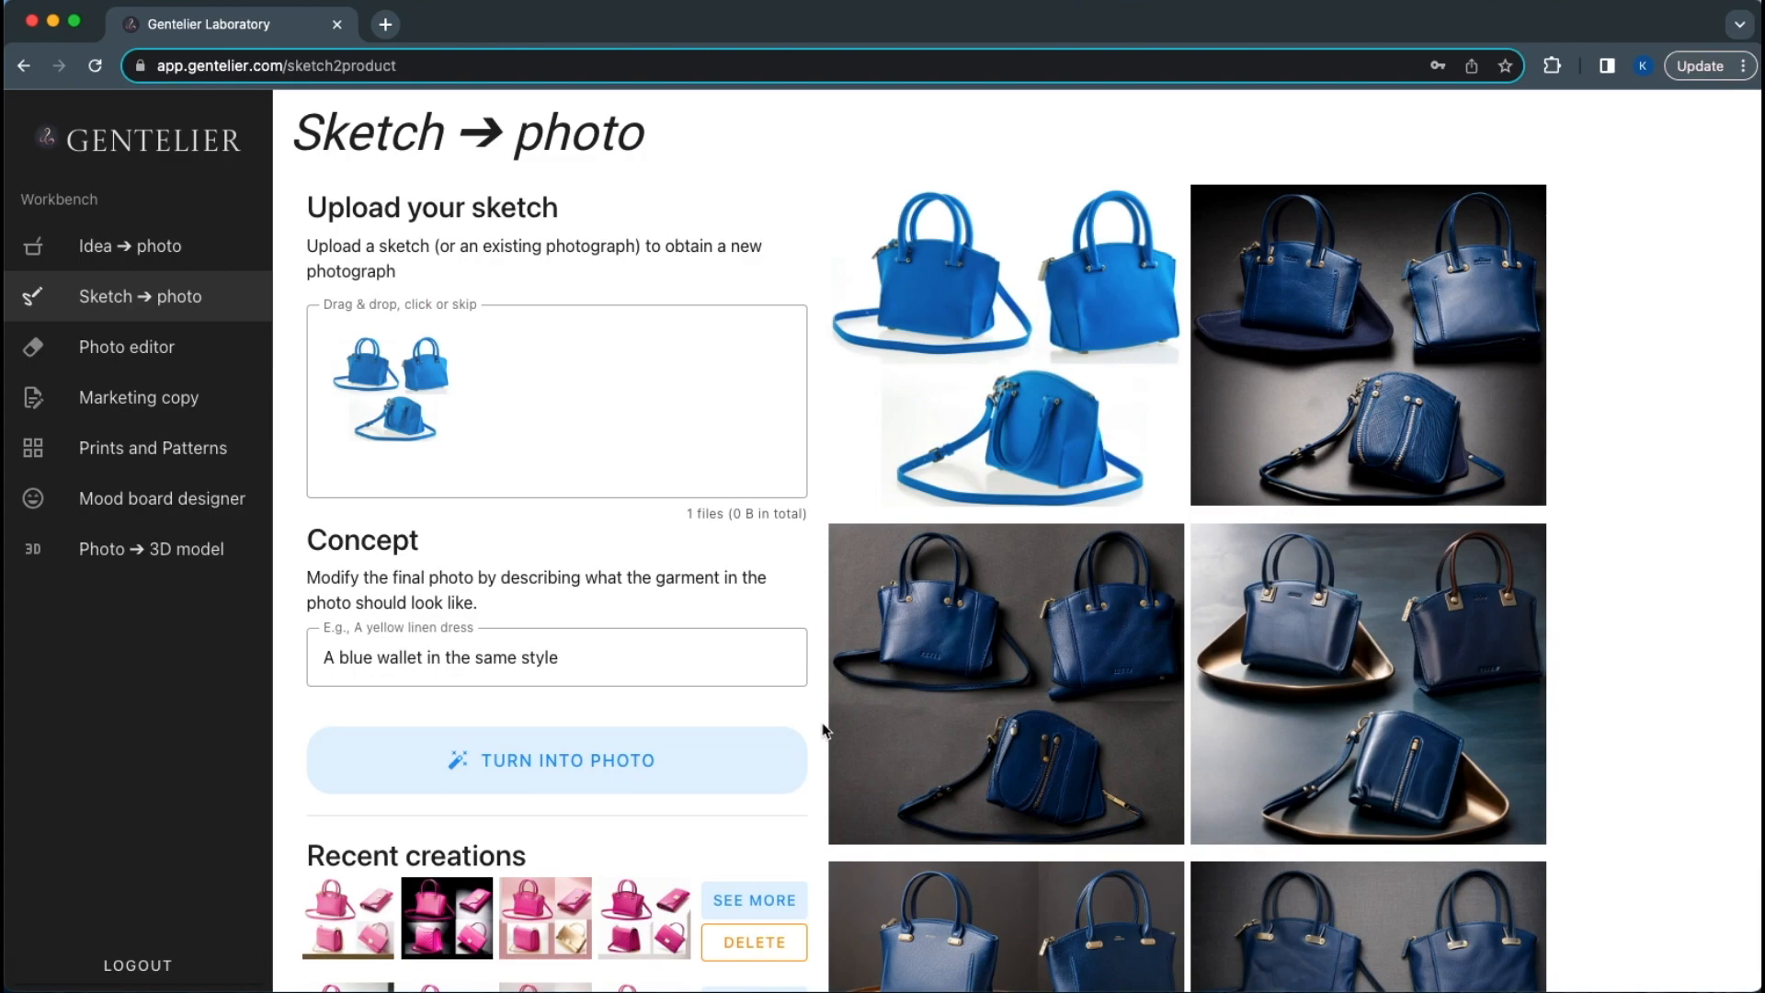
pyautogui.scroll(-5, 822, 730)
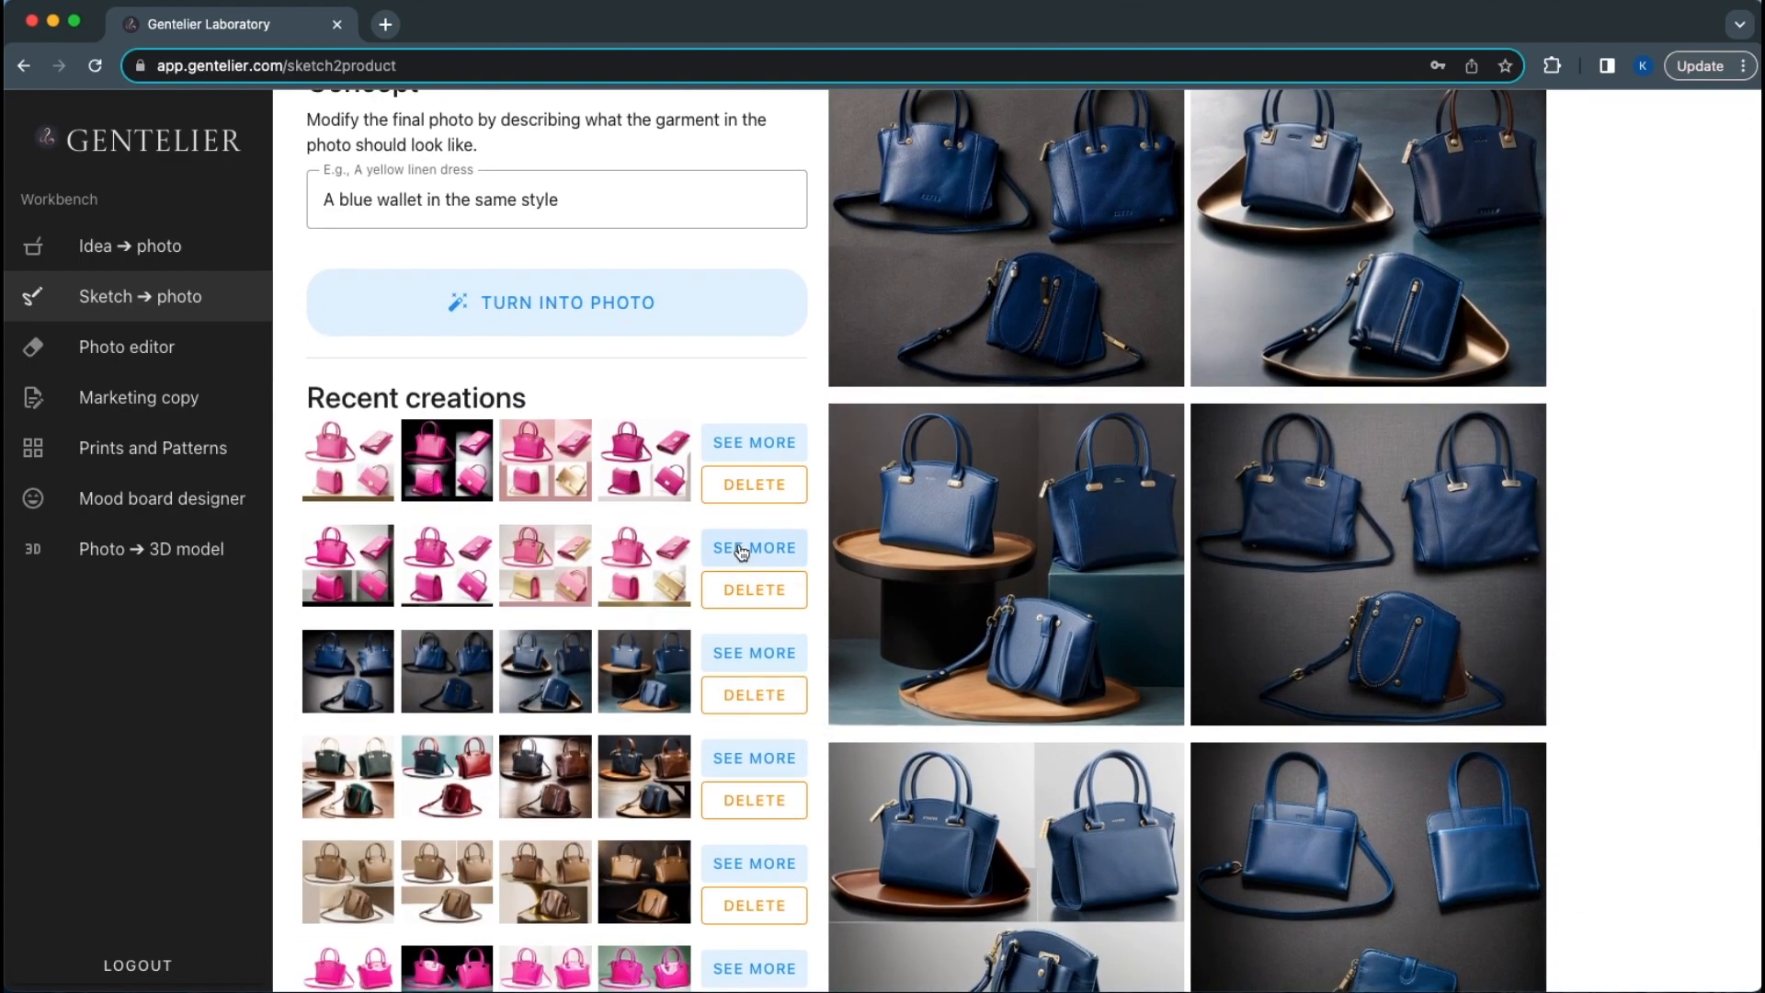
# Load the bright pink luxury designer purse creation and view its blue, black, beige and pink source image enlarged
pyautogui.click(742, 549)
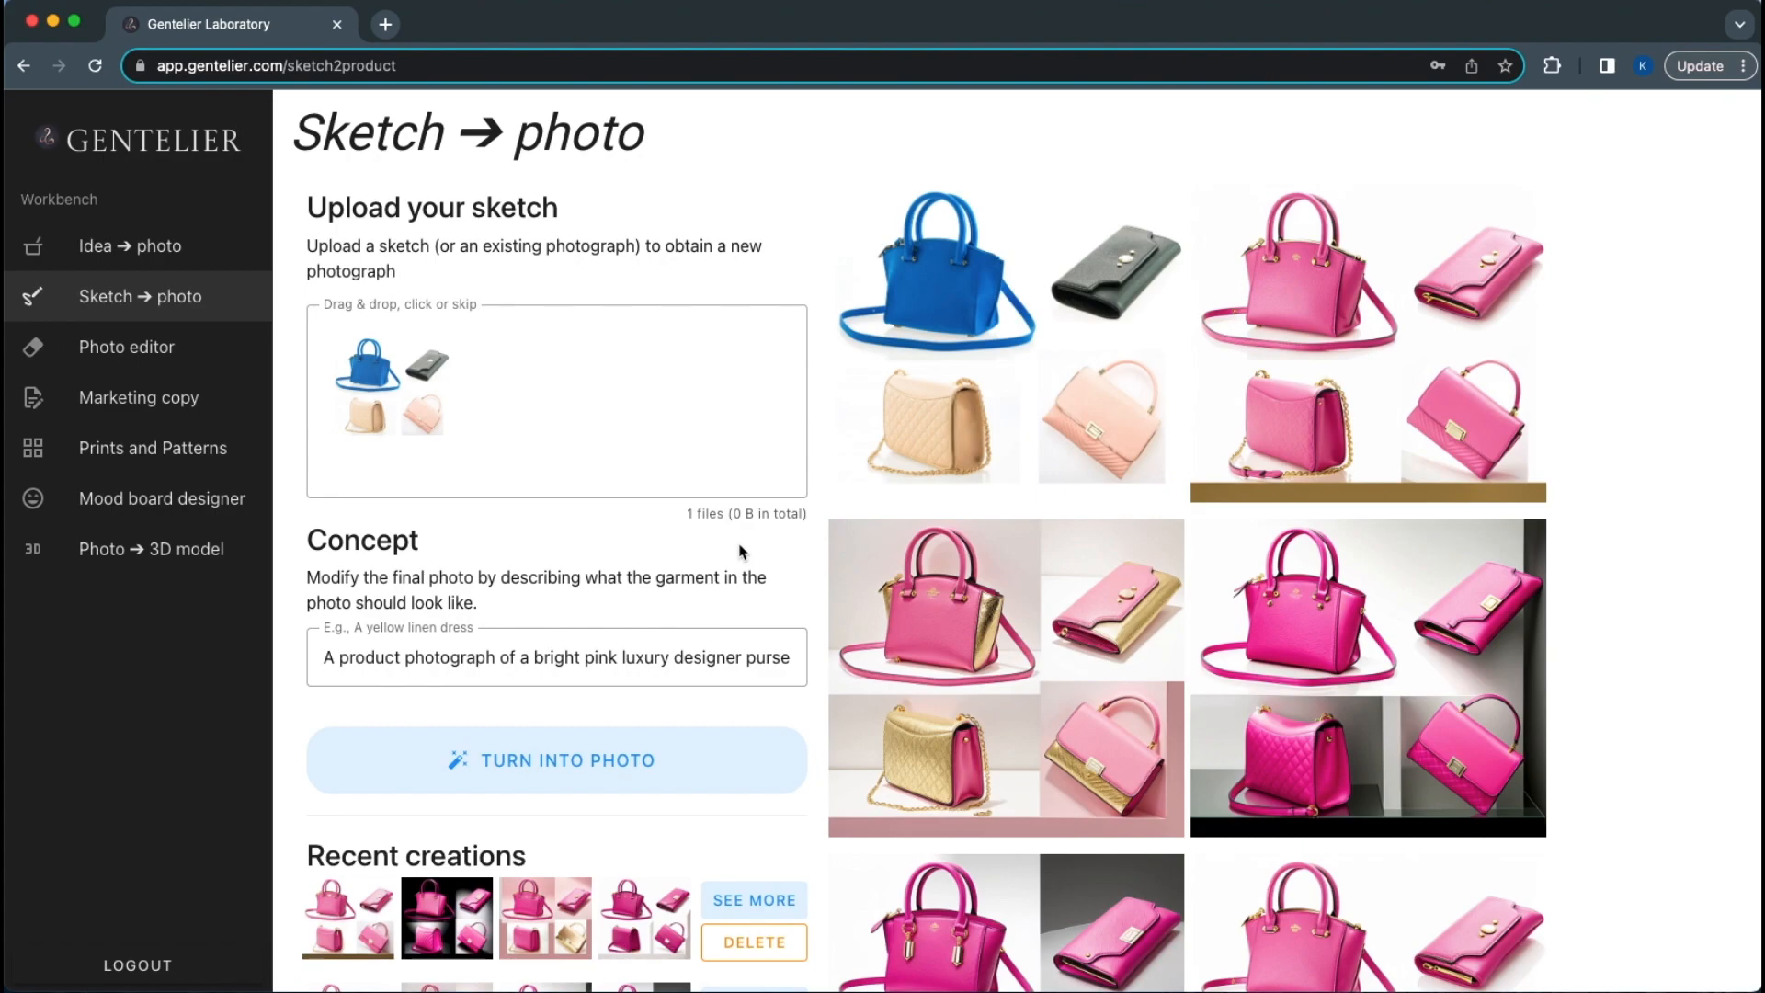
pyautogui.click(995, 381)
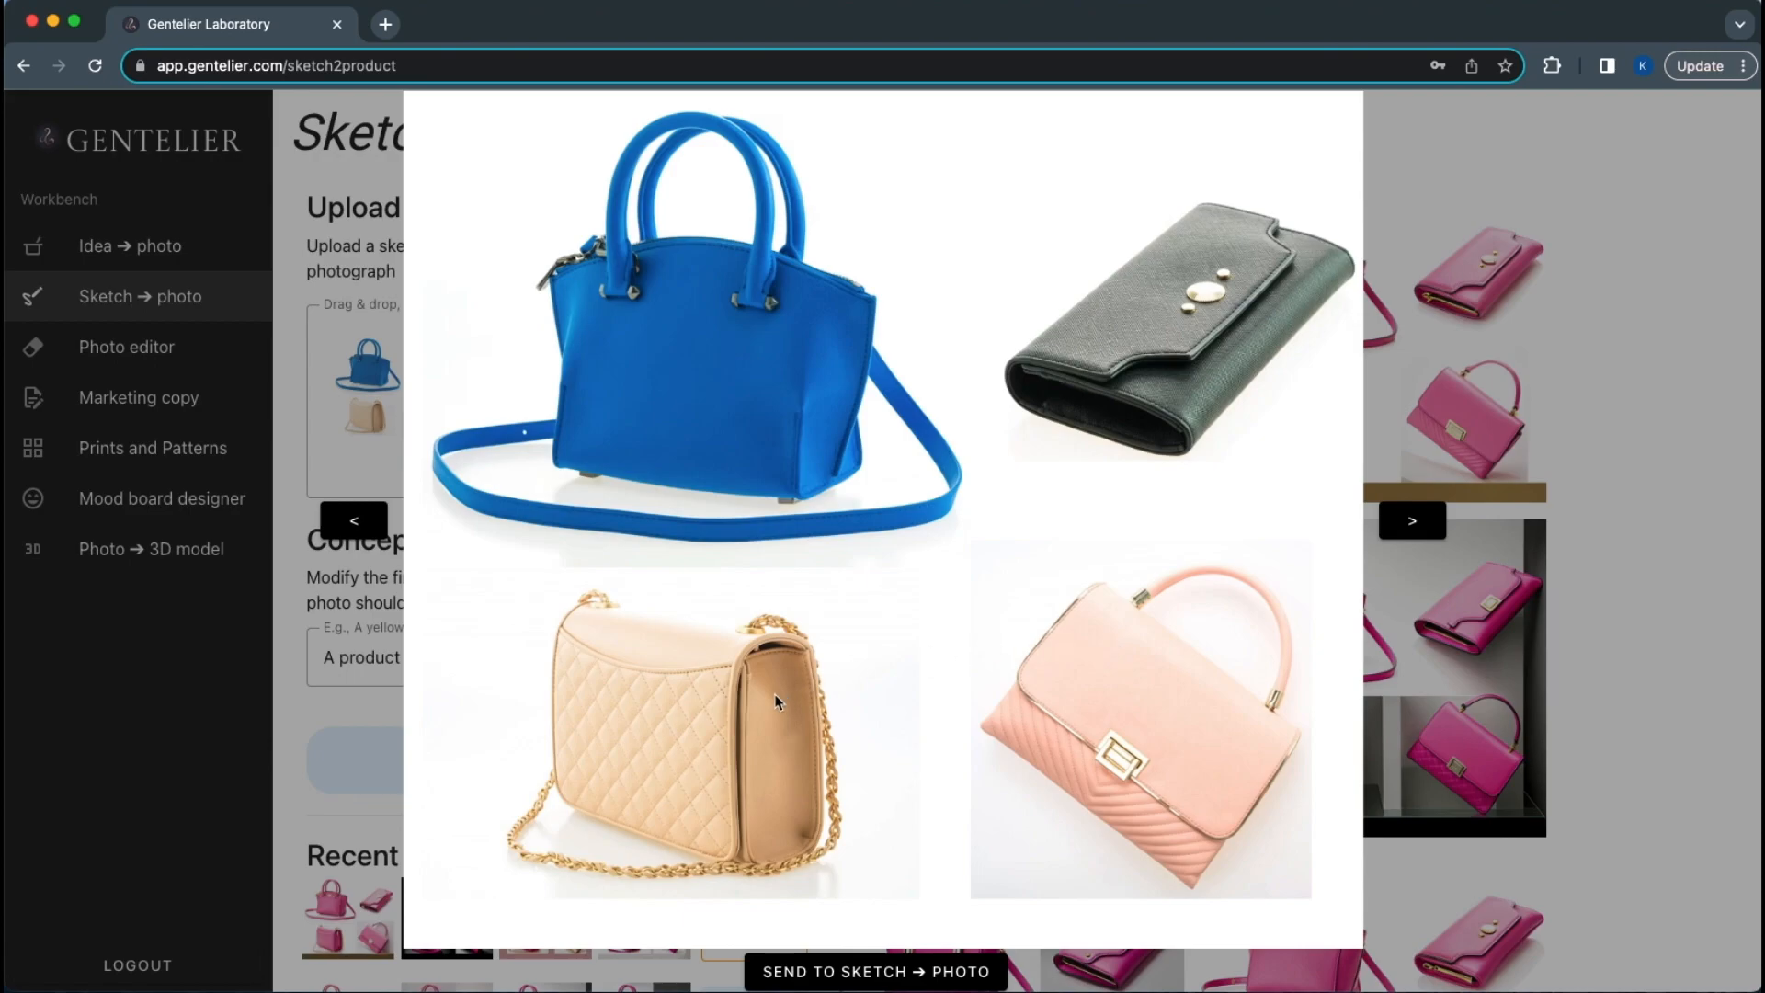
pyautogui.click(1636, 535)
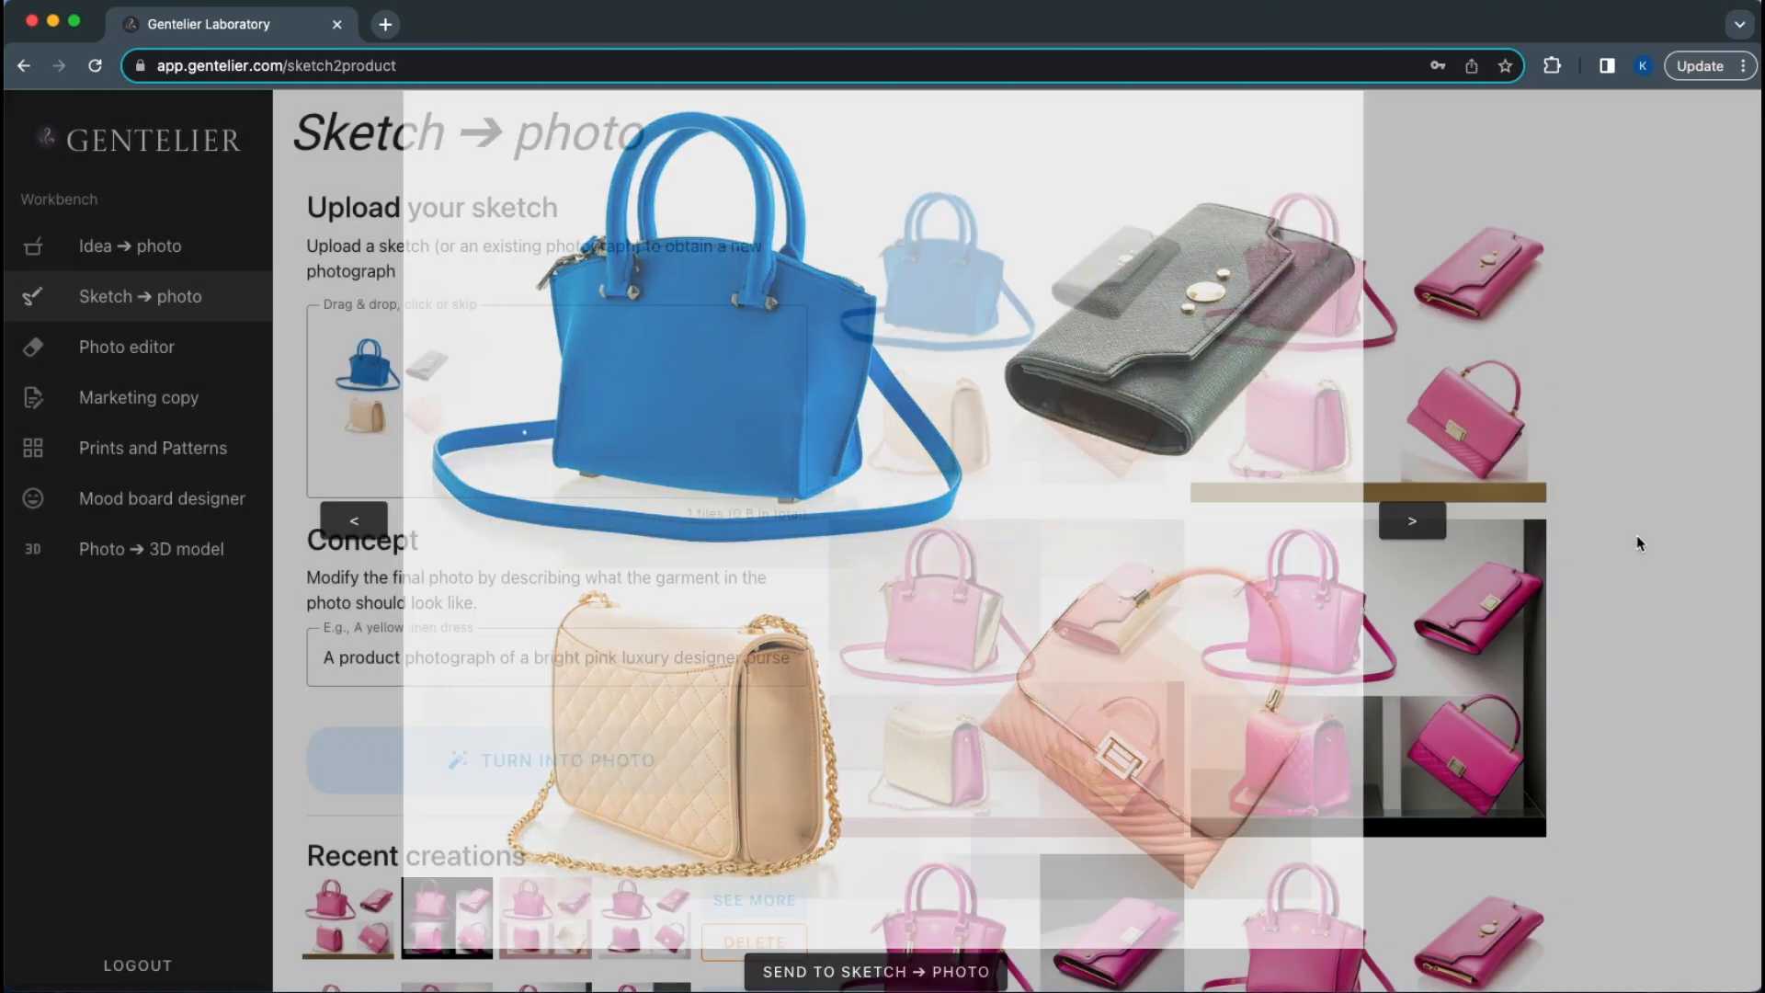
pyautogui.tripleClick(572, 656)
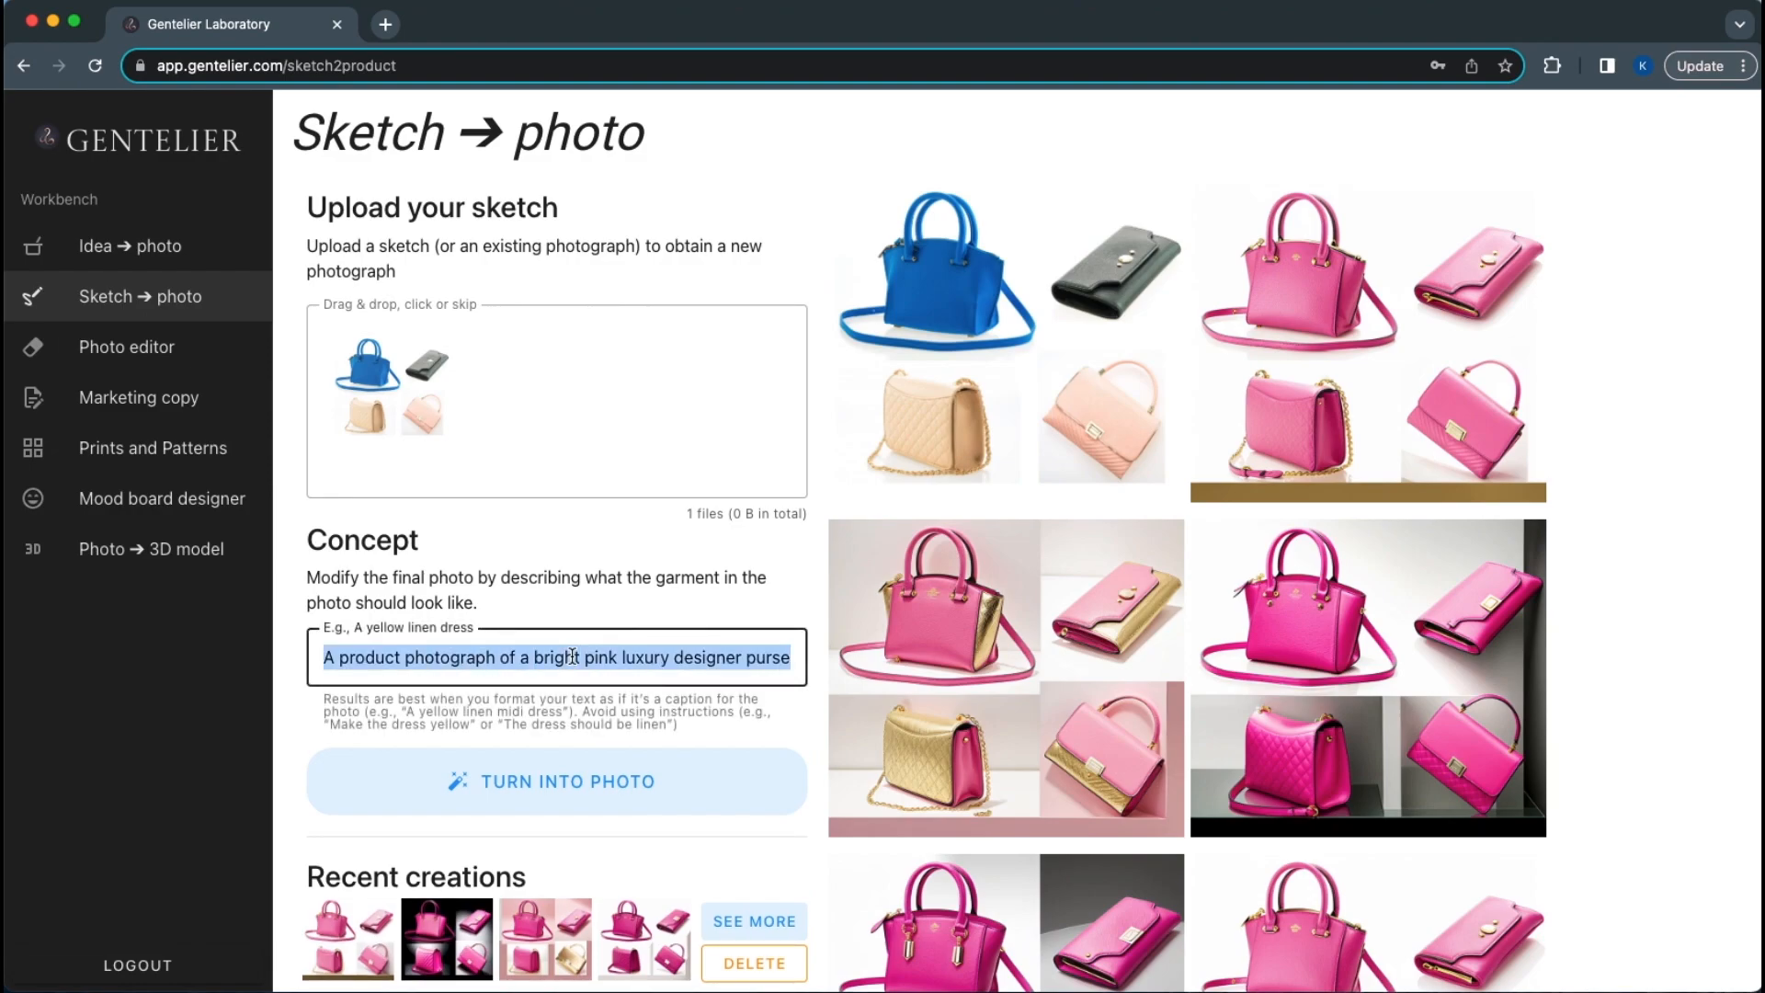
pyautogui.click(572, 656)
pyautogui.write('with go')
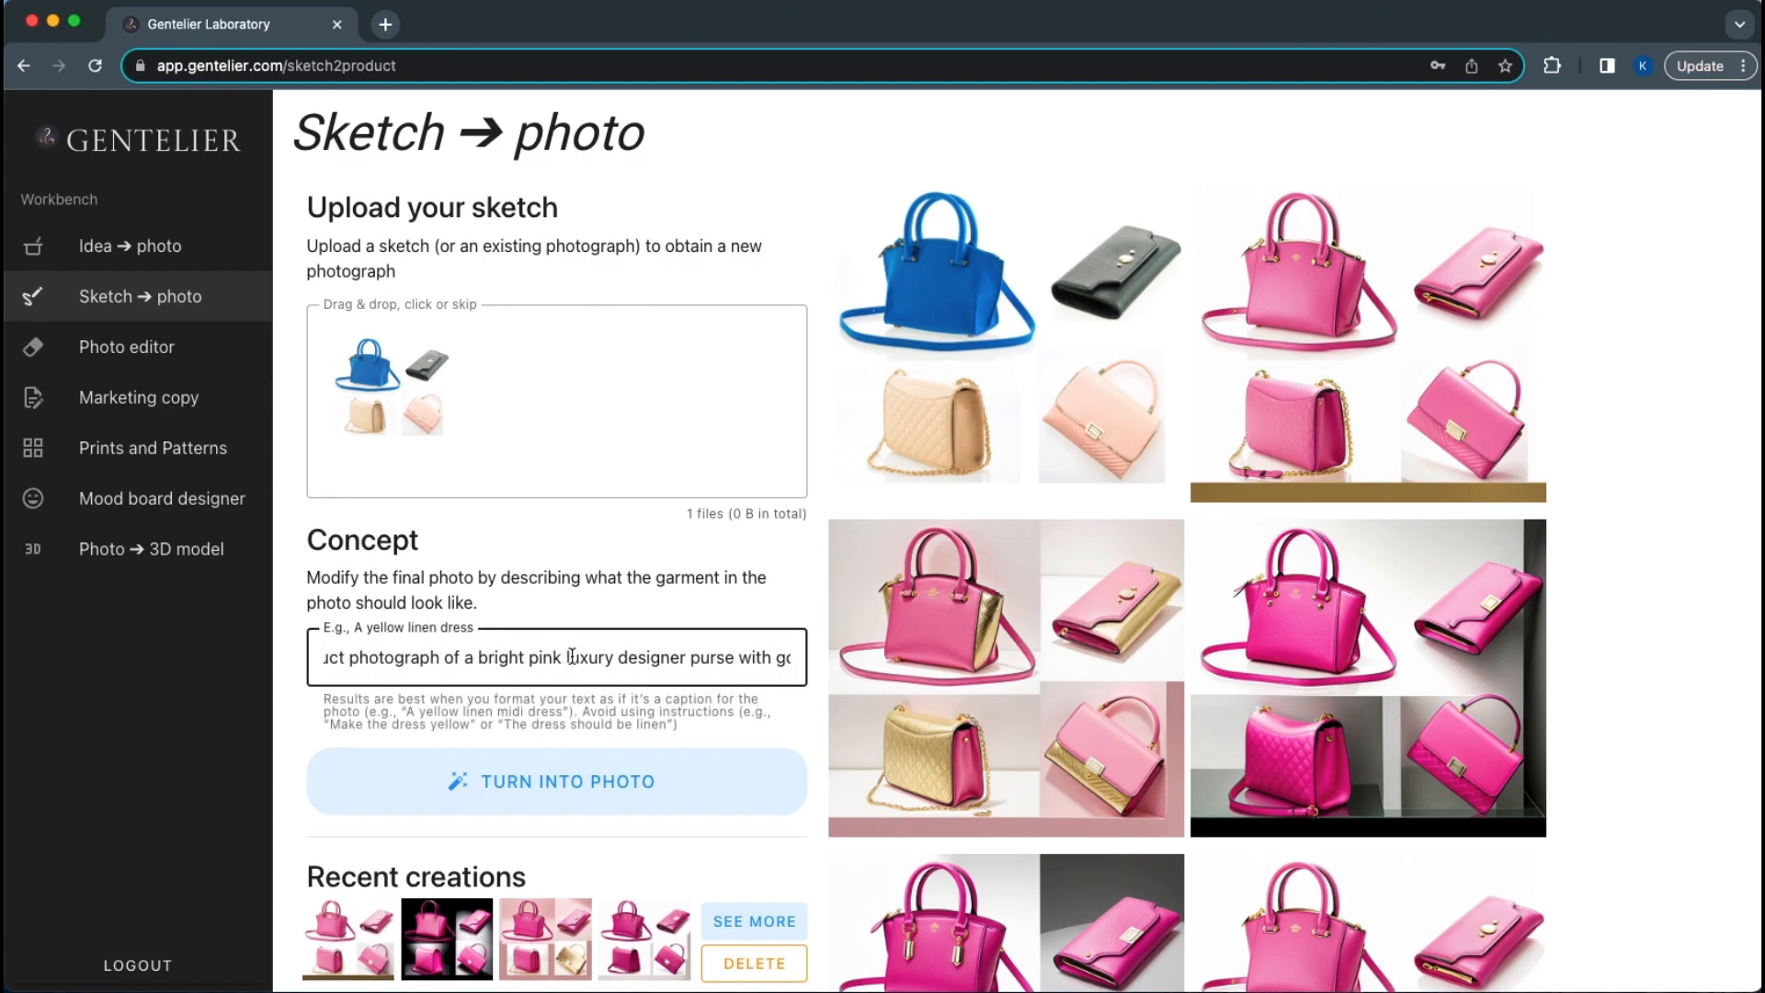
pyautogui.hscroll(-1, 571, 656)
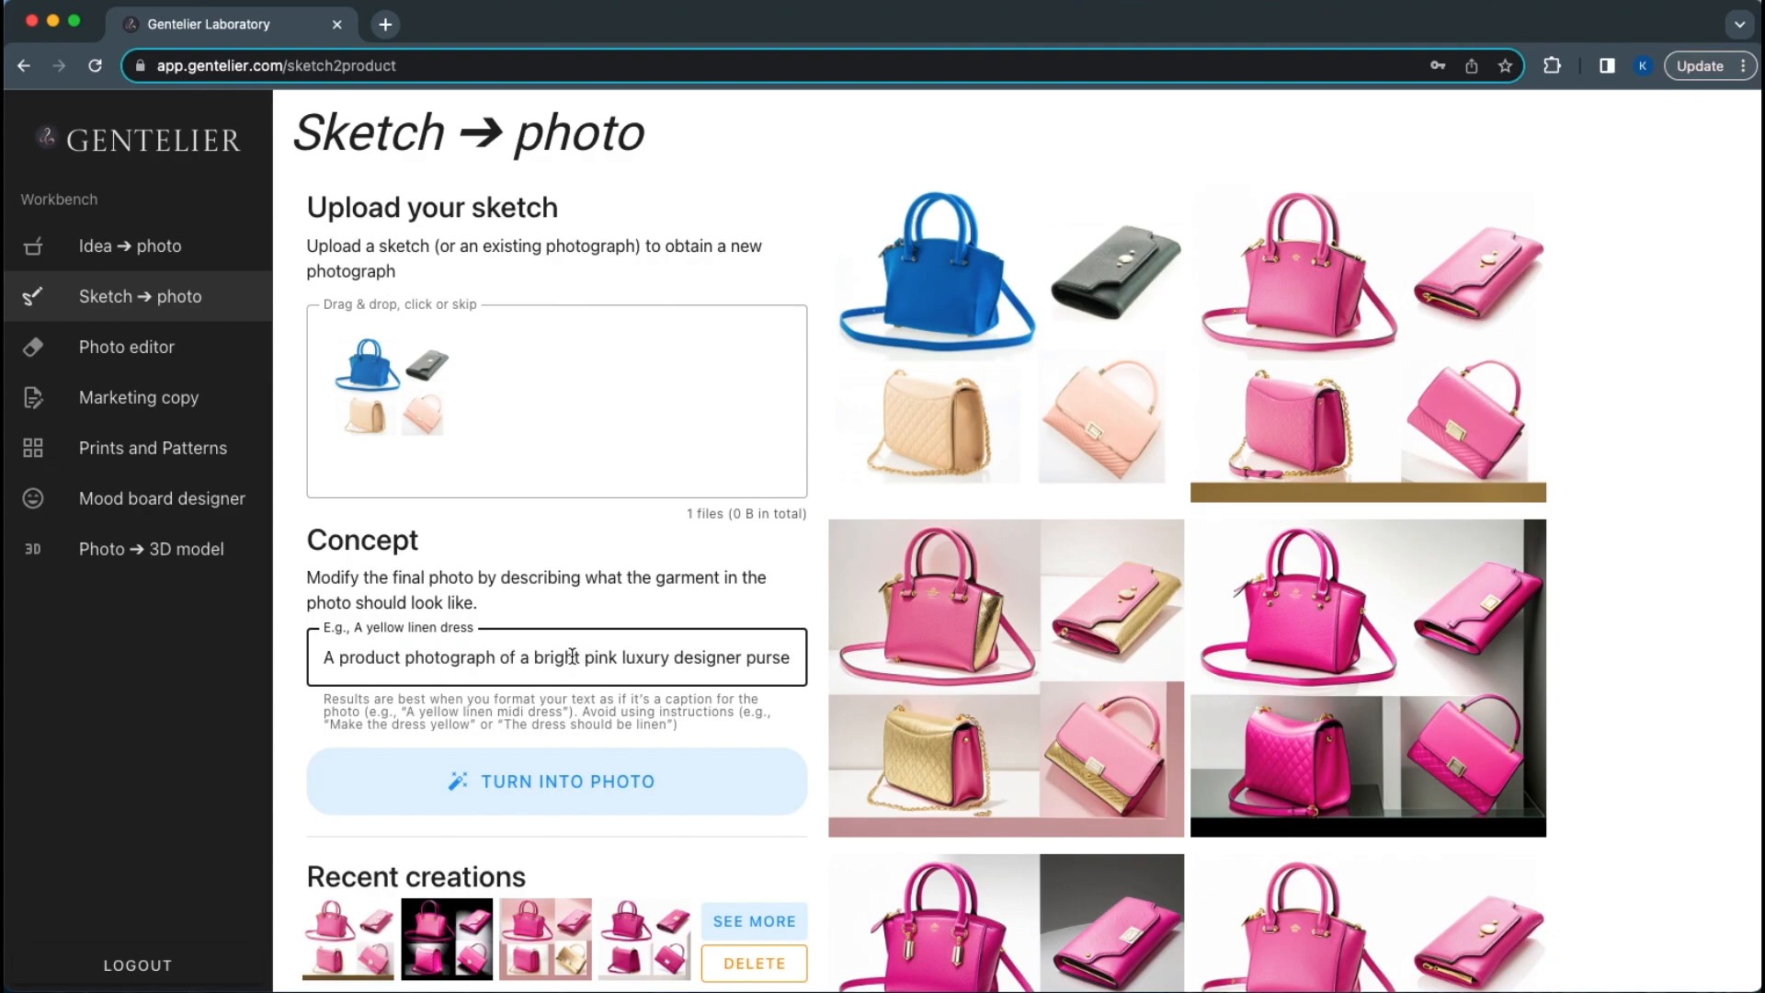
pyautogui.hscroll(3, 571, 656)
pyautogui.hscroll(3, 572, 656)
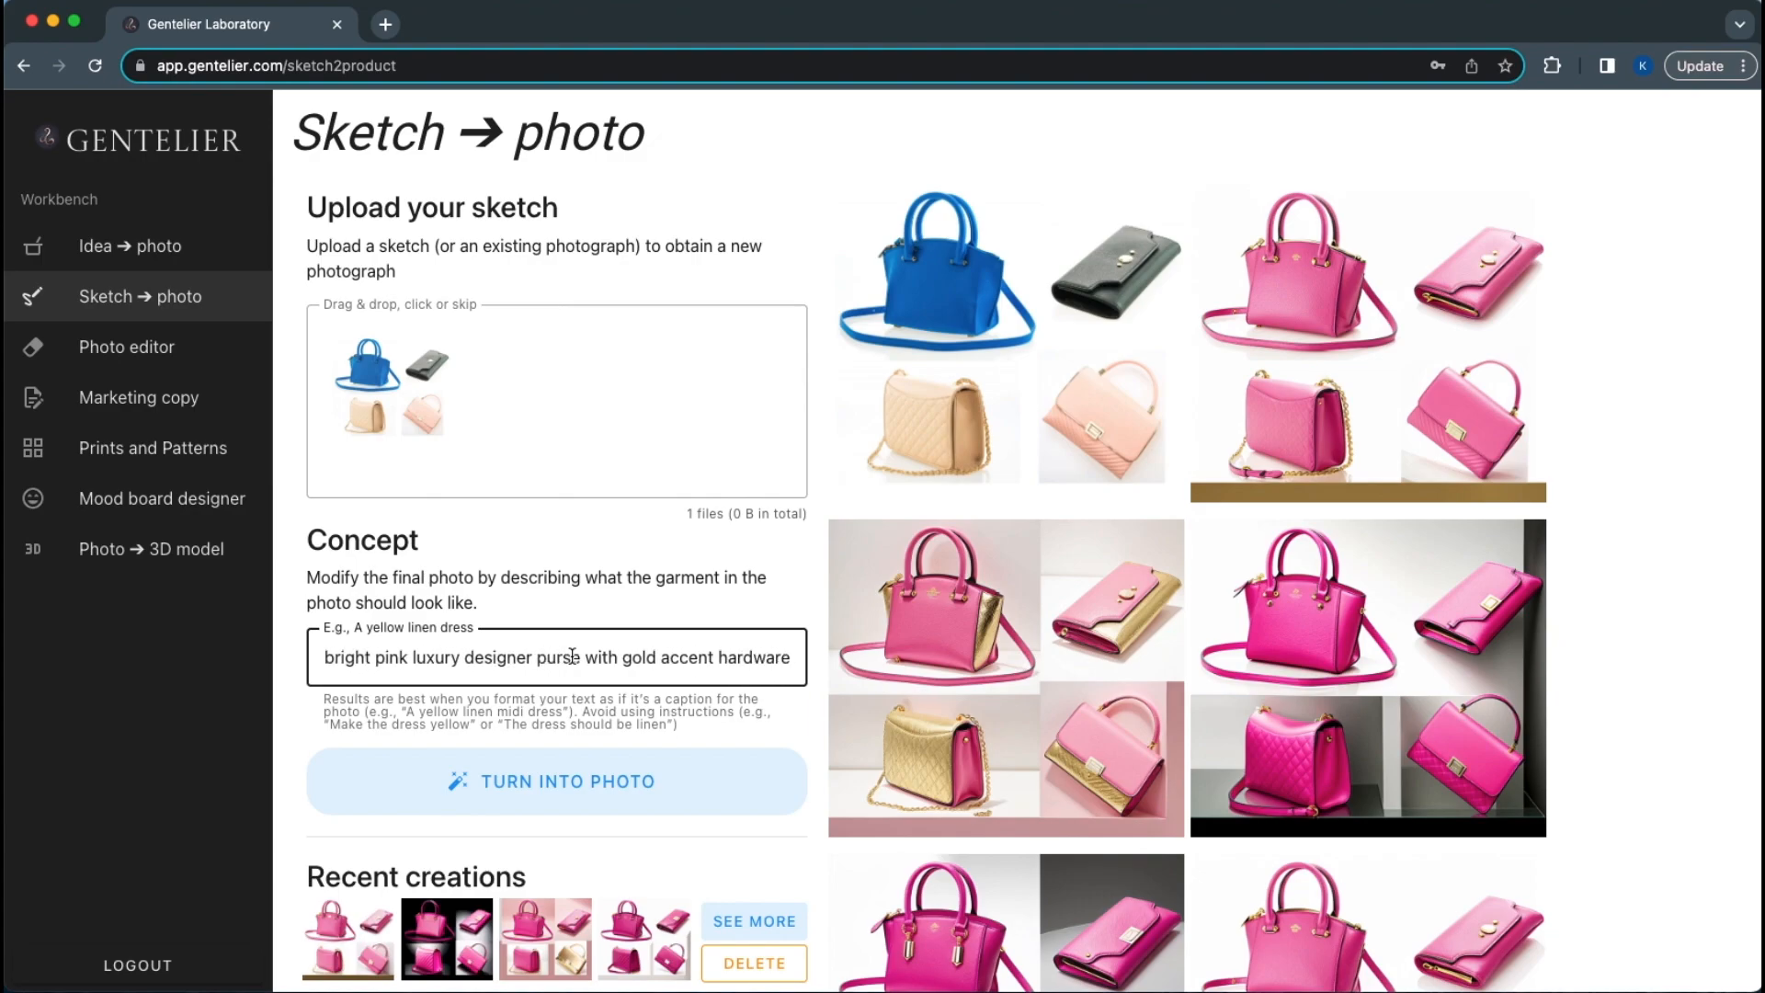
pyautogui.hscroll(-3, 572, 656)
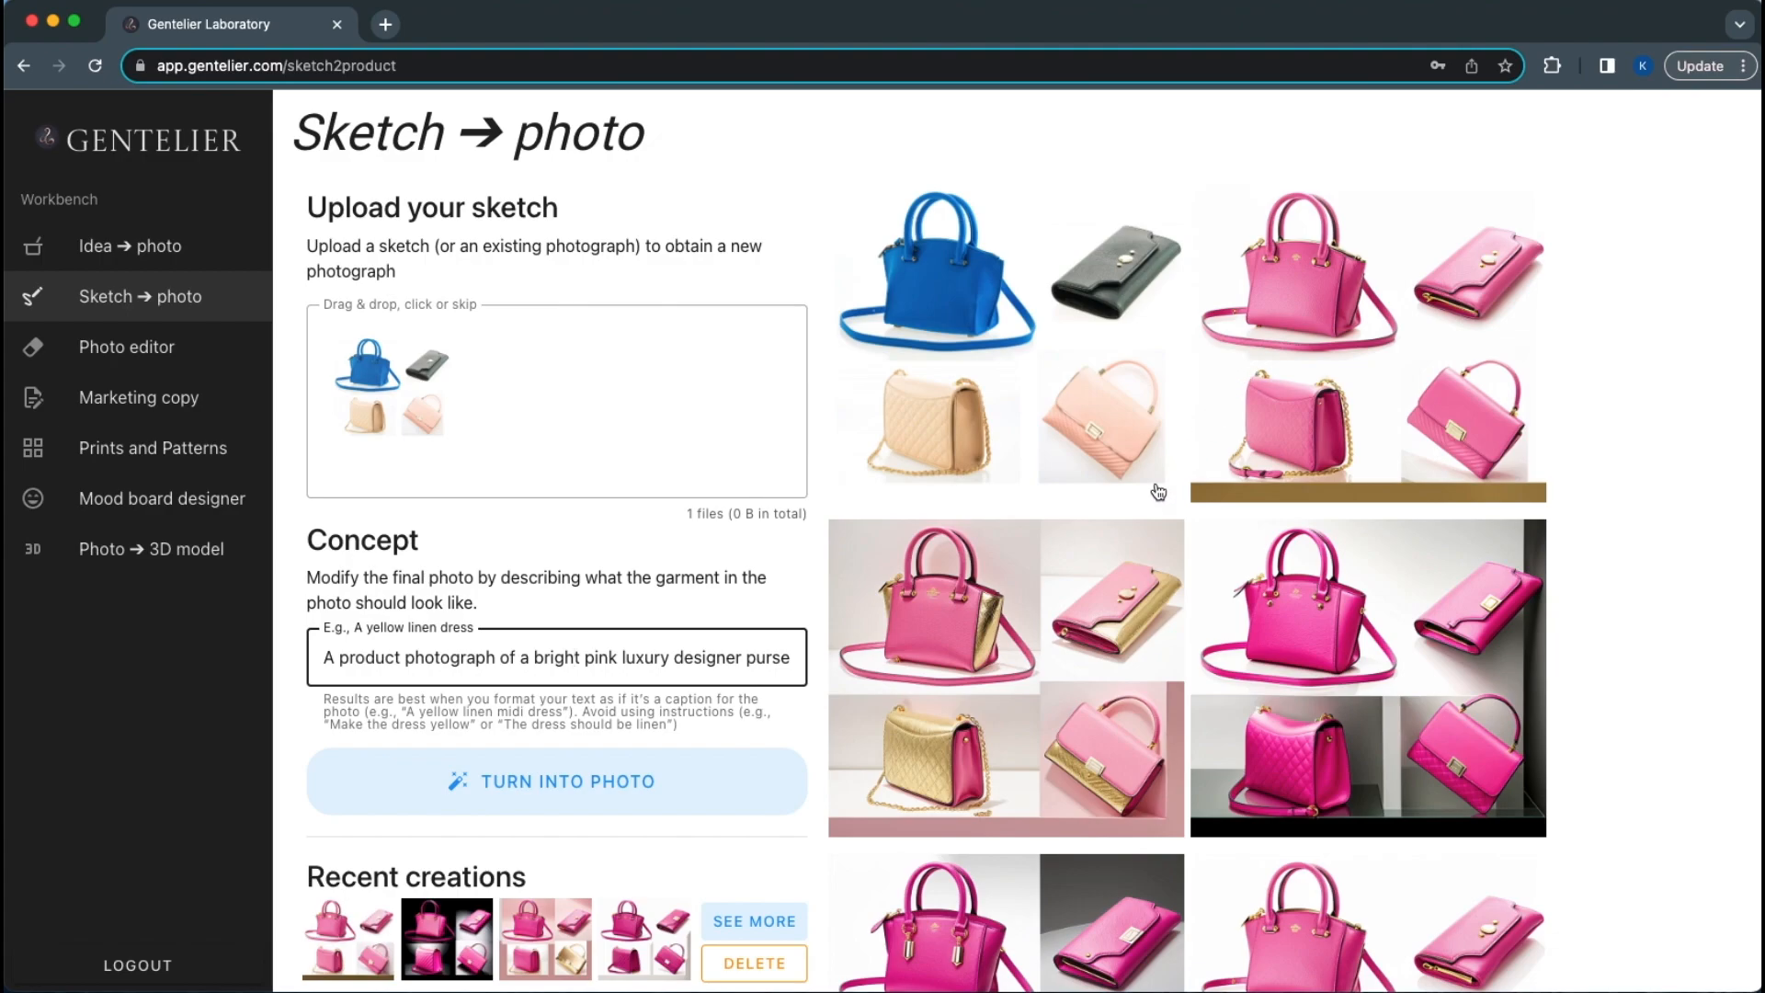
pyautogui.scroll(-4, 1088, 623)
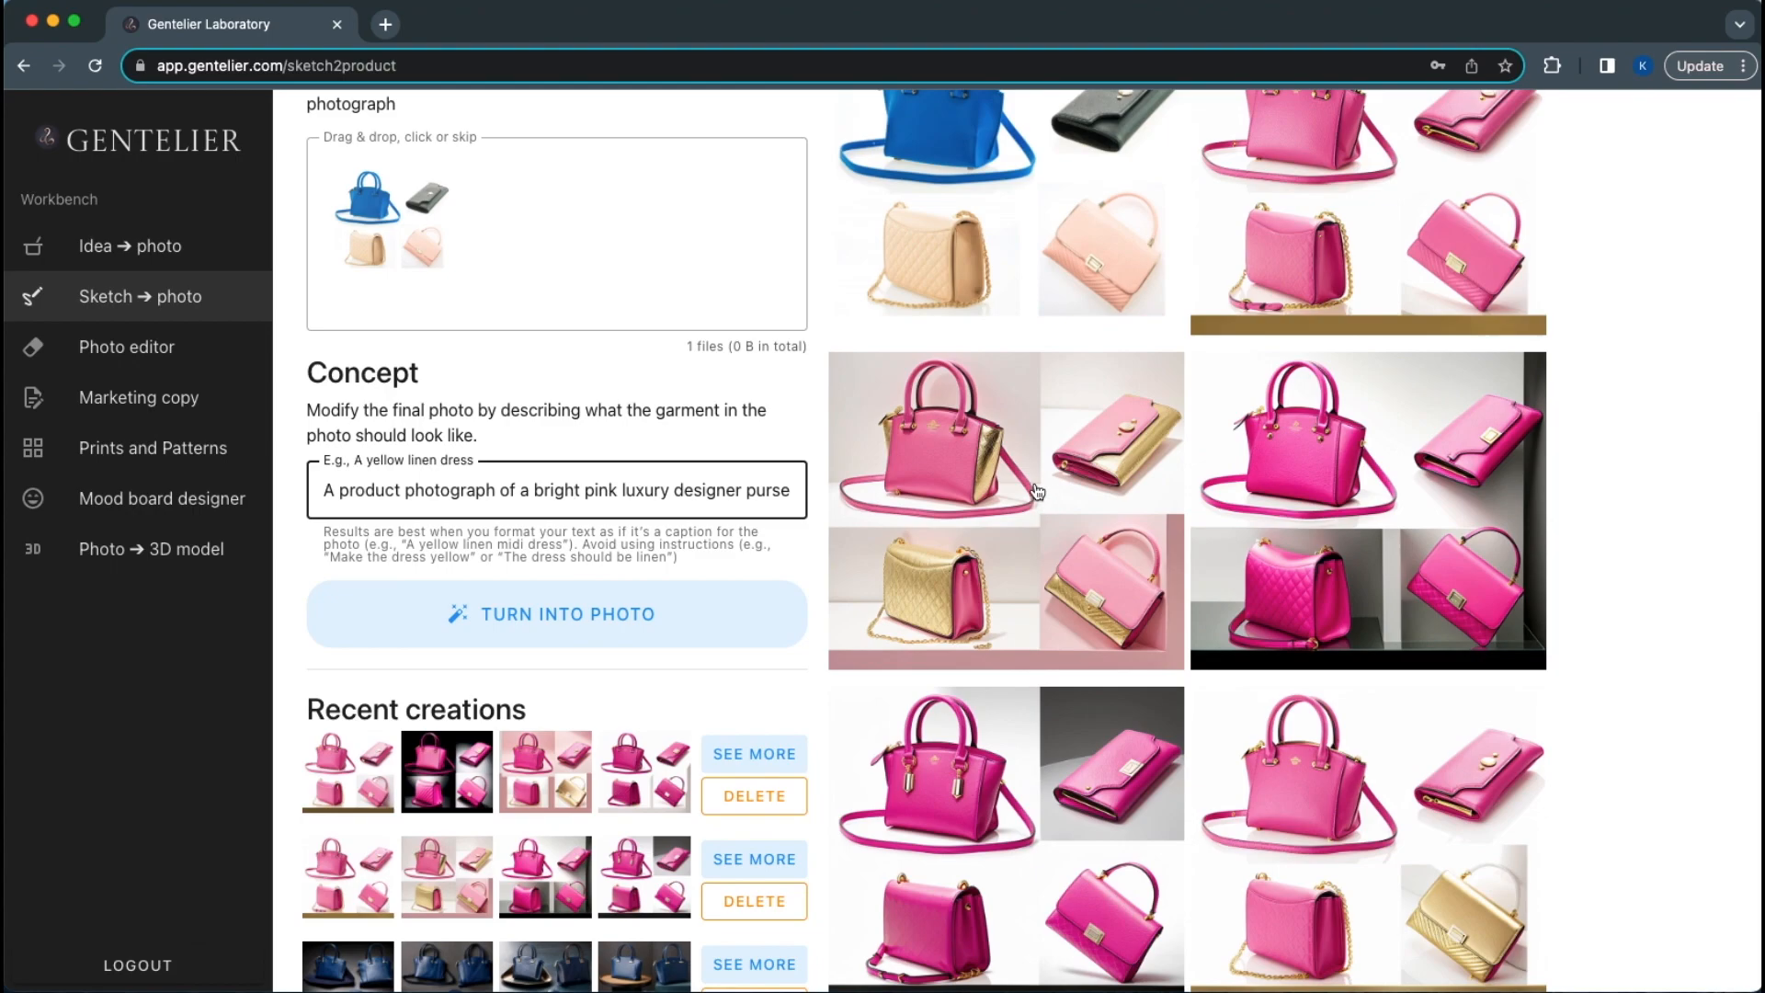
# Enlarge the pink and gold result for a closer look, then close it
pyautogui.click(1038, 493)
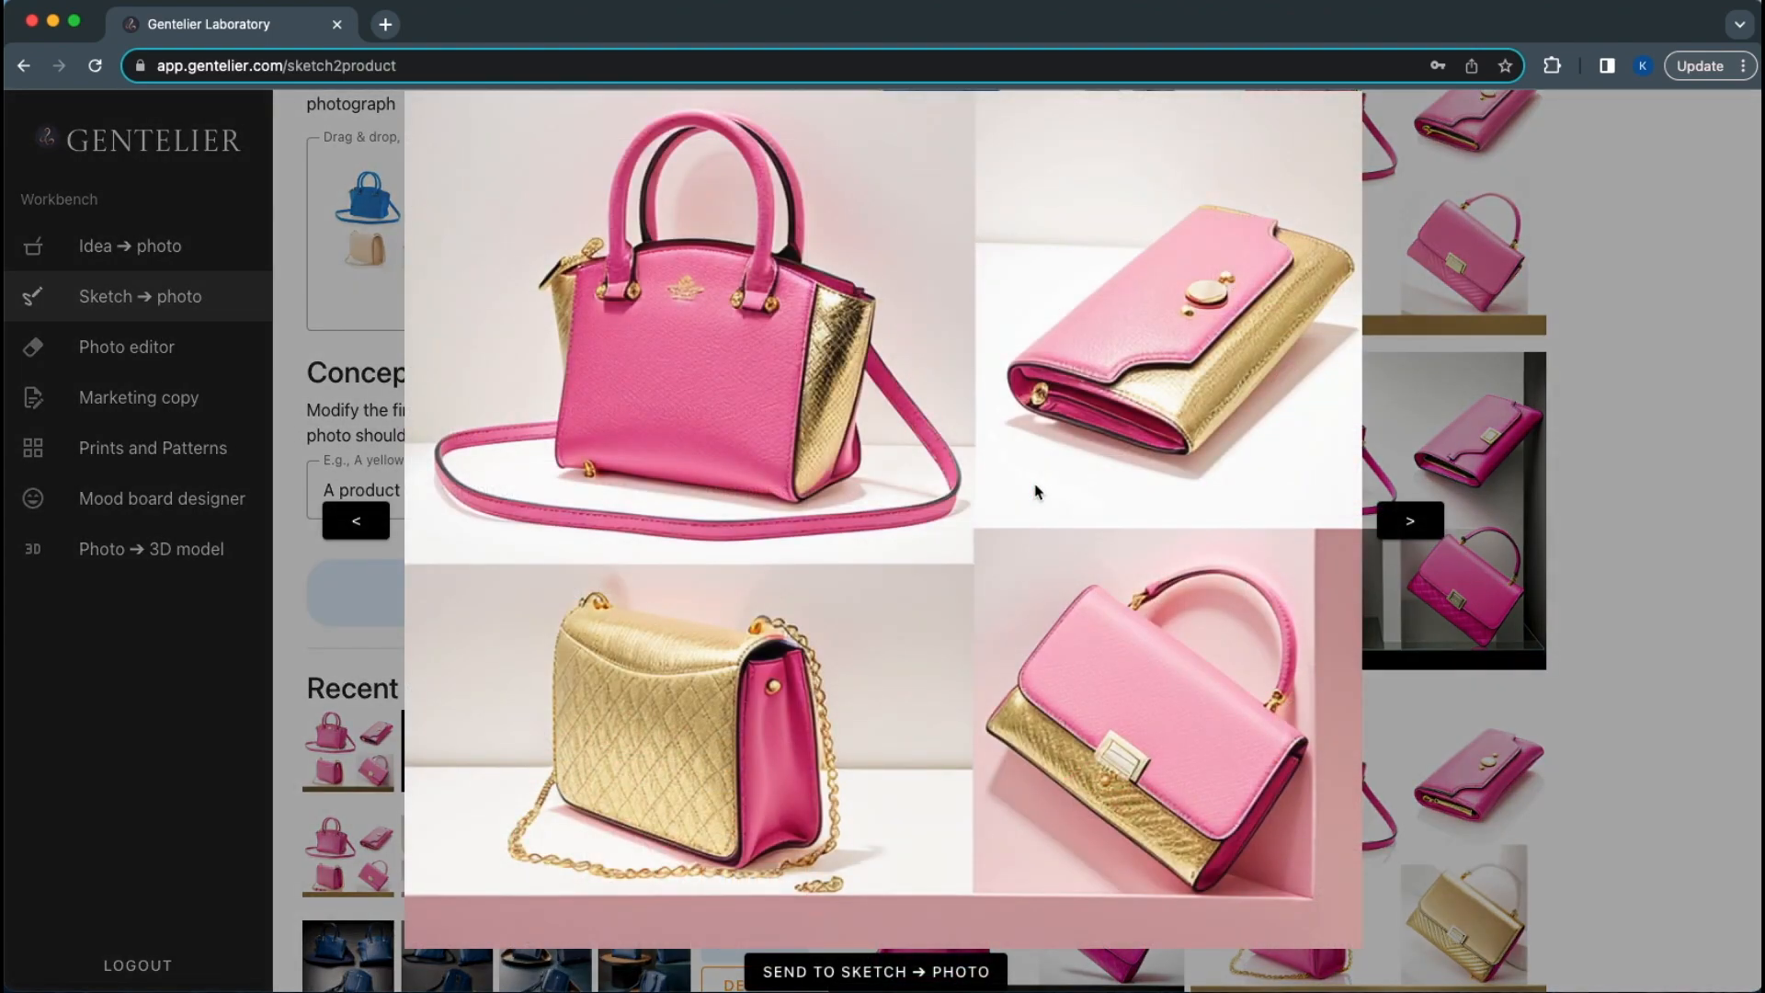
pyautogui.click(1628, 472)
pyautogui.scroll(-2, 1628, 476)
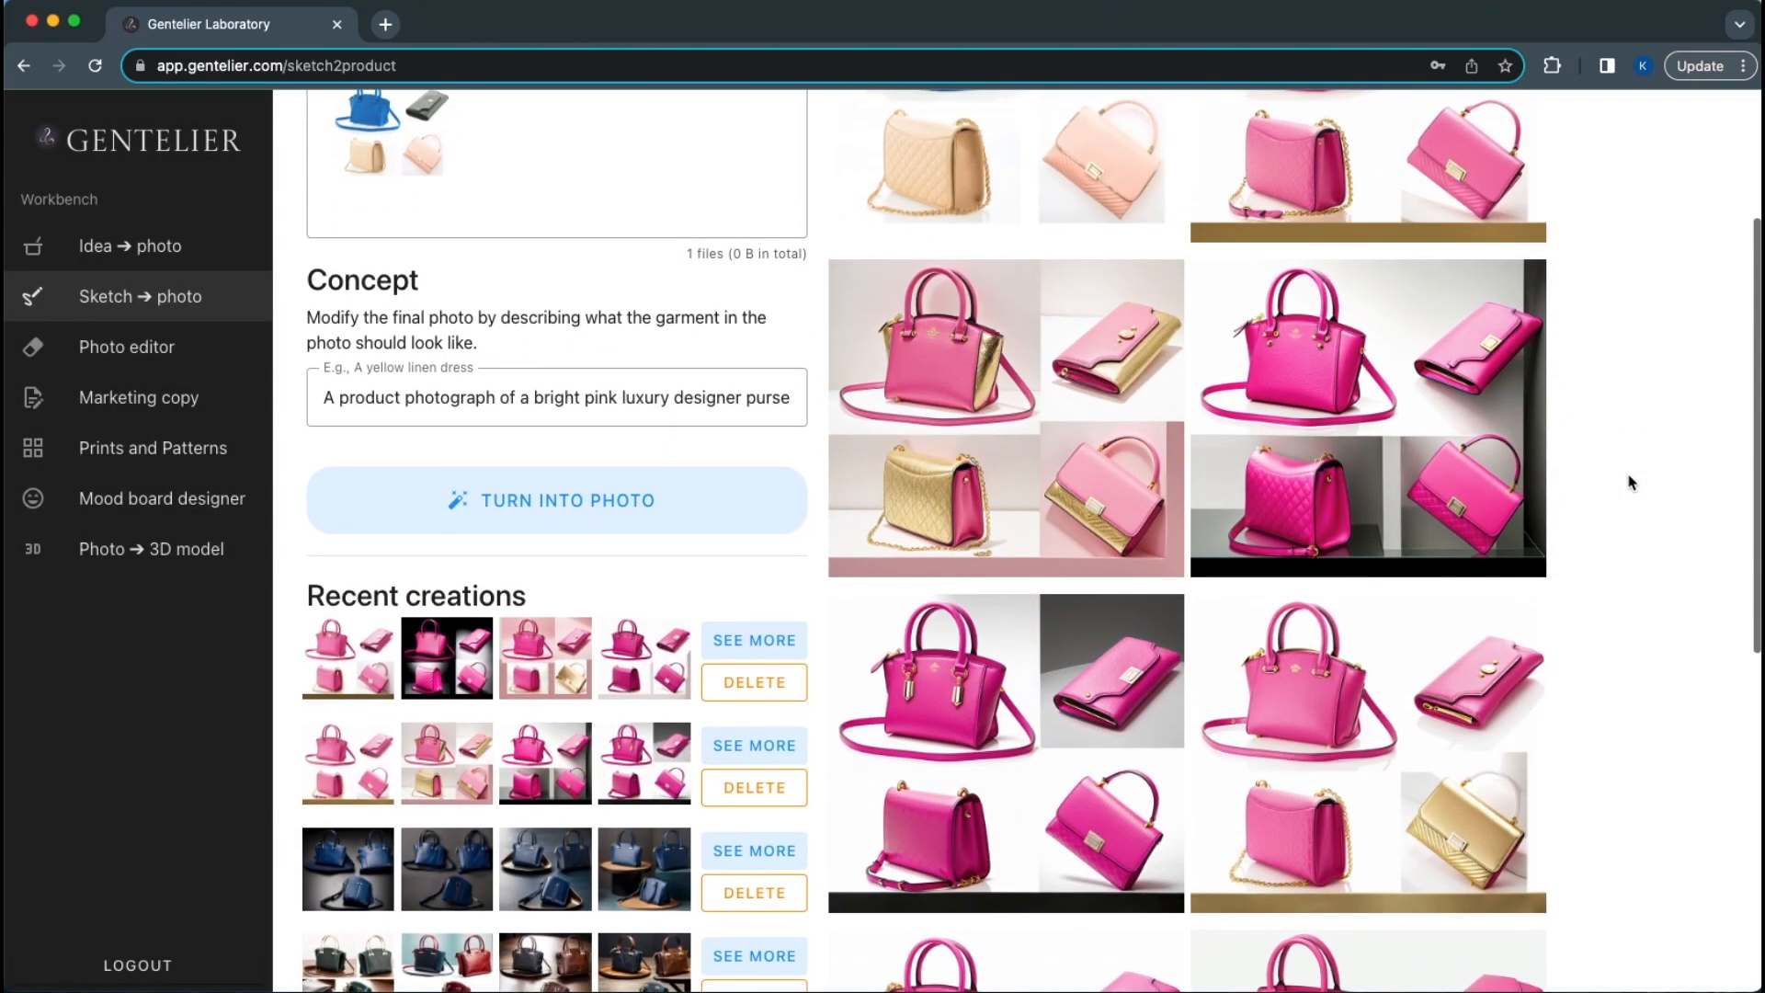
# Open the right-hand pink four-bag result and step through eight more pink bag results
pyautogui.click(1414, 442)
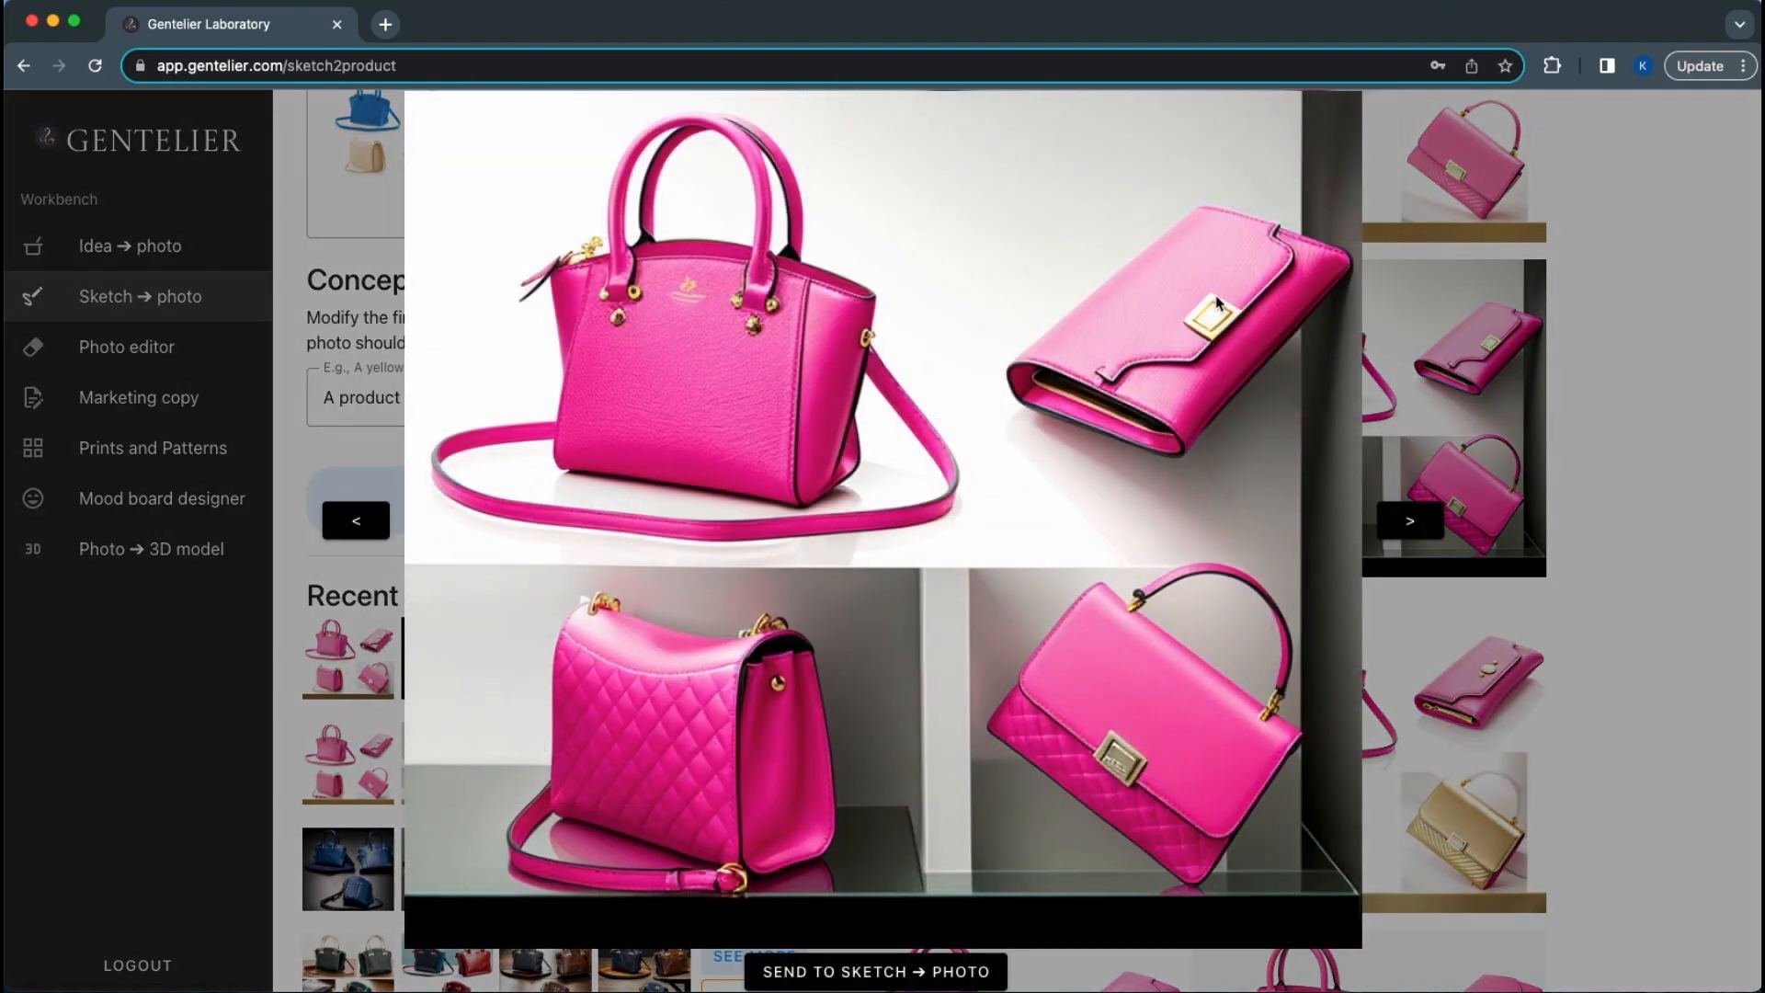
pyautogui.click(1398, 530)
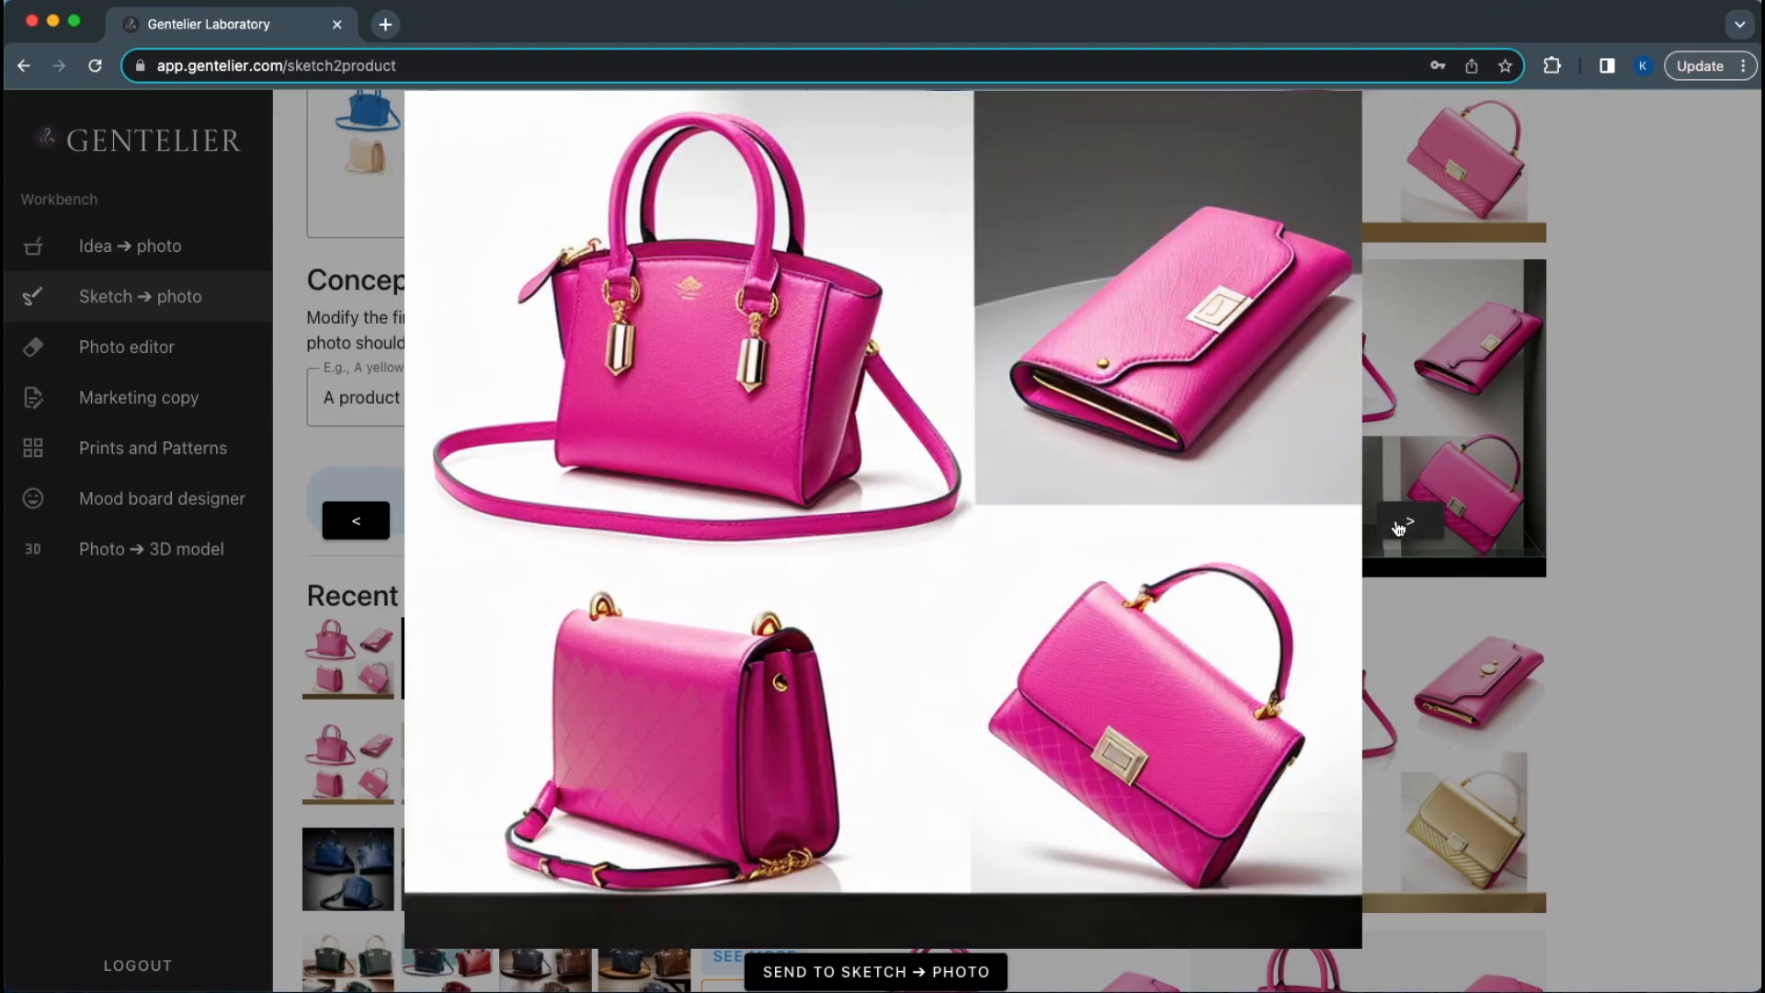
pyautogui.click(1398, 529)
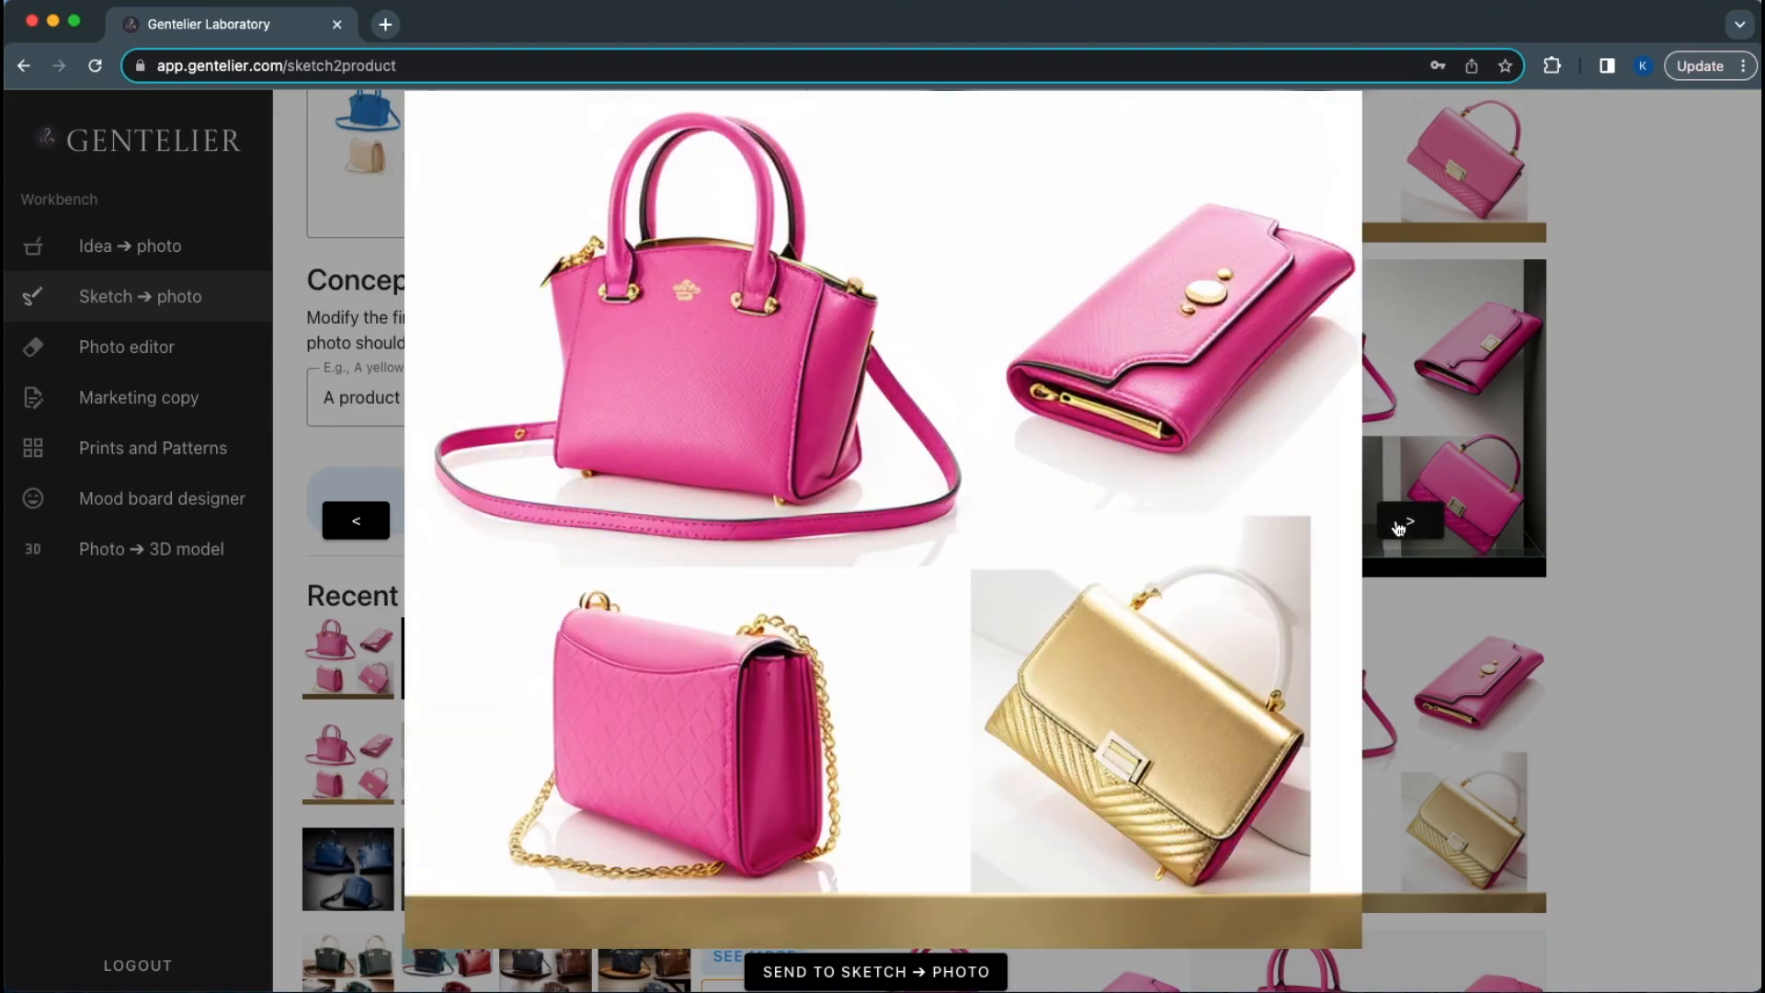
pyautogui.click(1398, 527)
pyautogui.click(1398, 528)
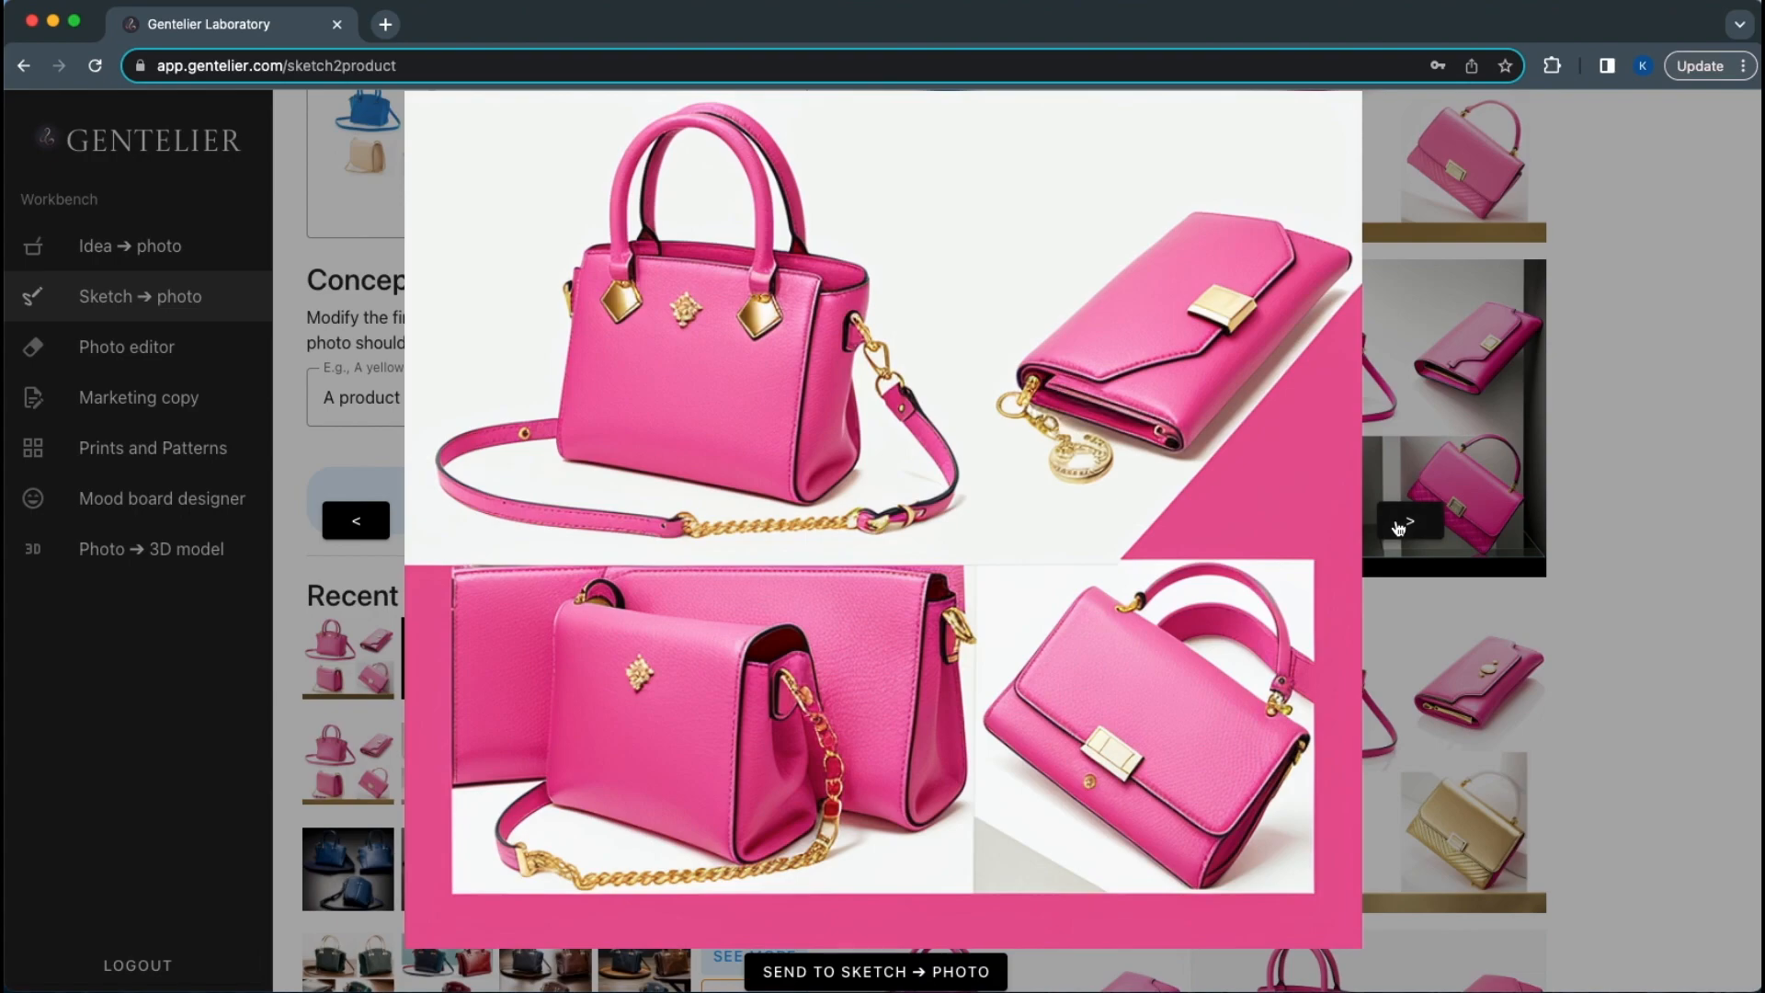
pyautogui.click(1413, 524)
pyautogui.click(1413, 524)
pyautogui.scroll(3, 1330, 336)
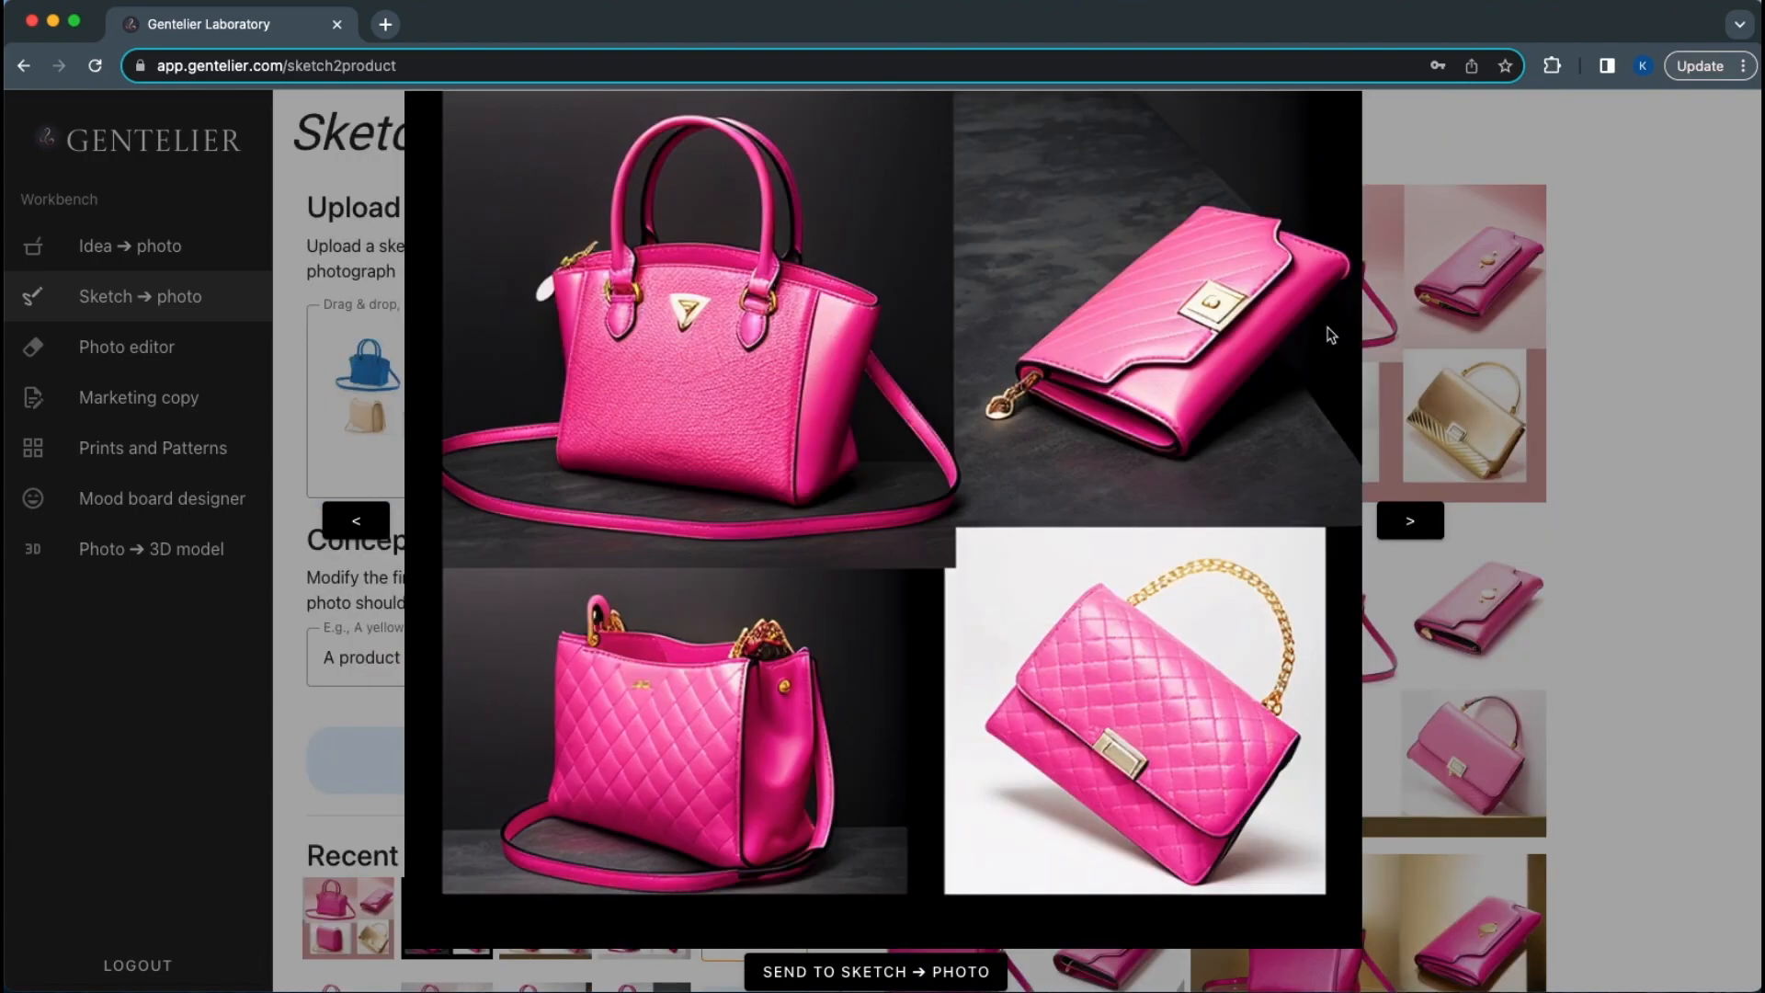
pyautogui.press('Right')
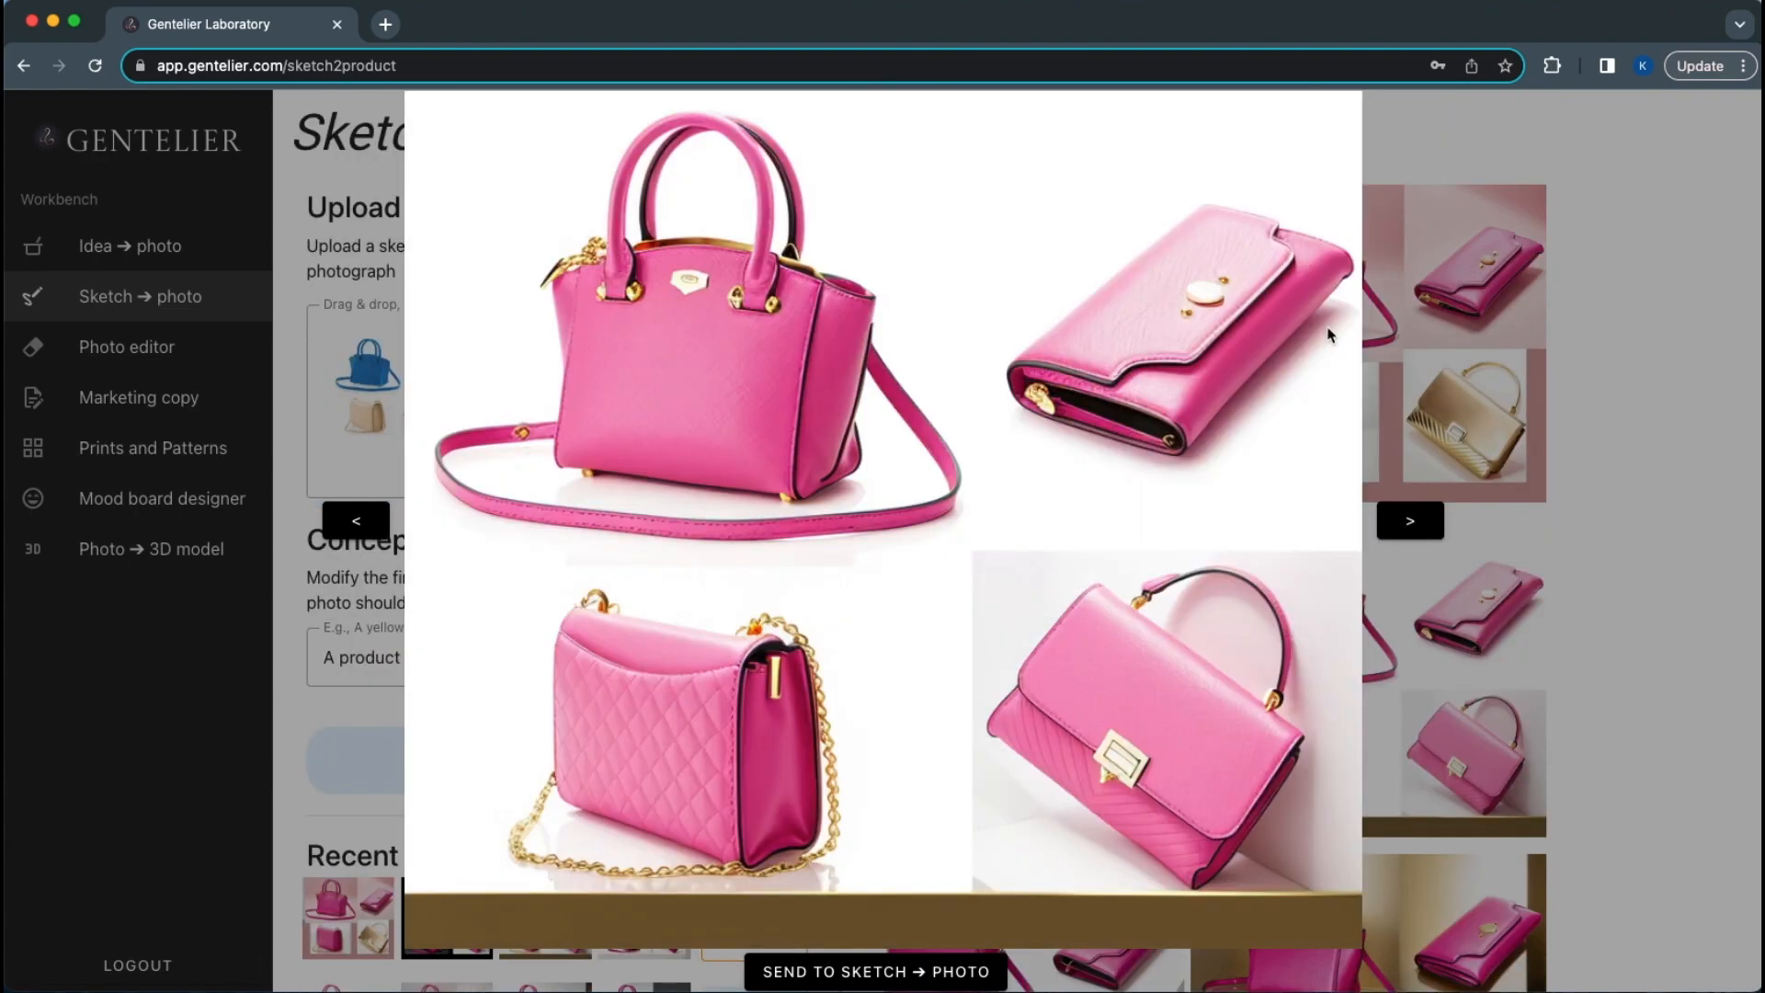
pyautogui.press('Right')
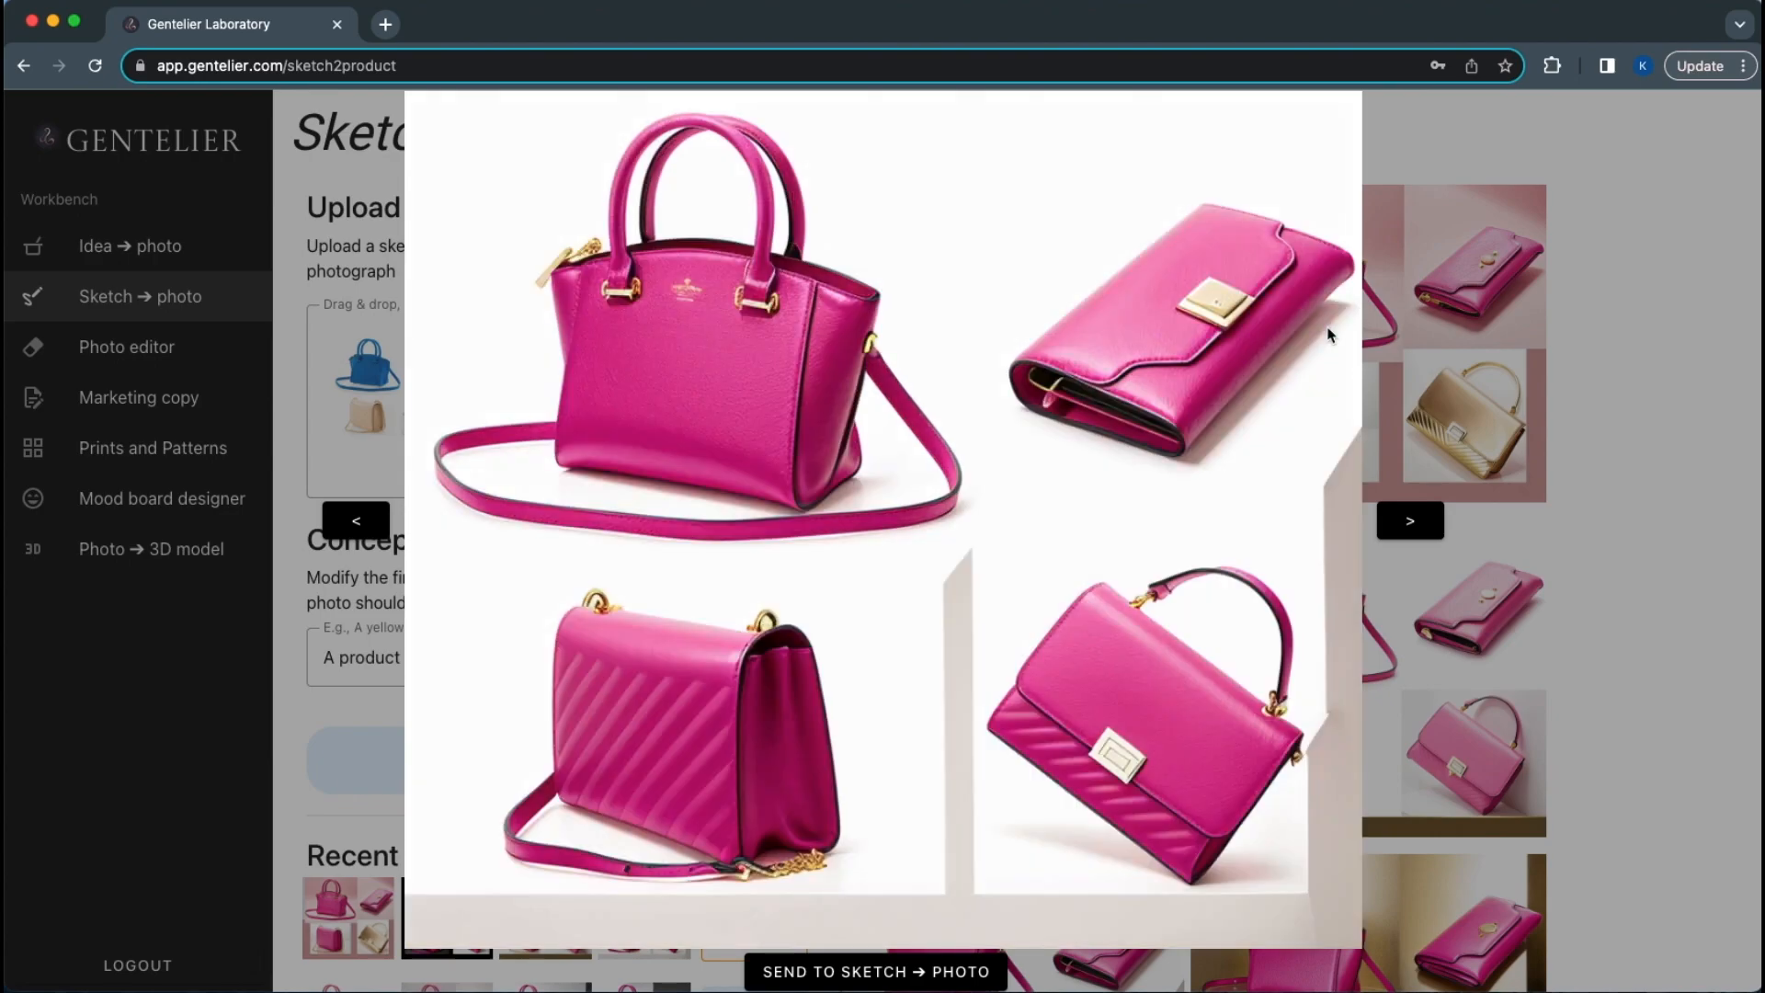